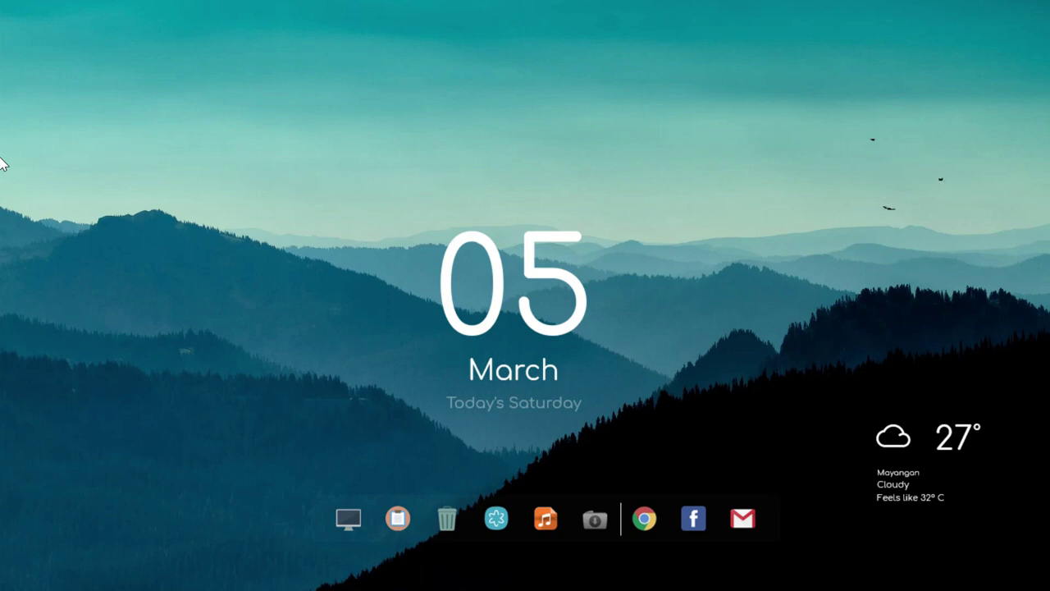
Check the available Wi-Fi networks from the system tray, then dismiss the list
left_click(790, 576)
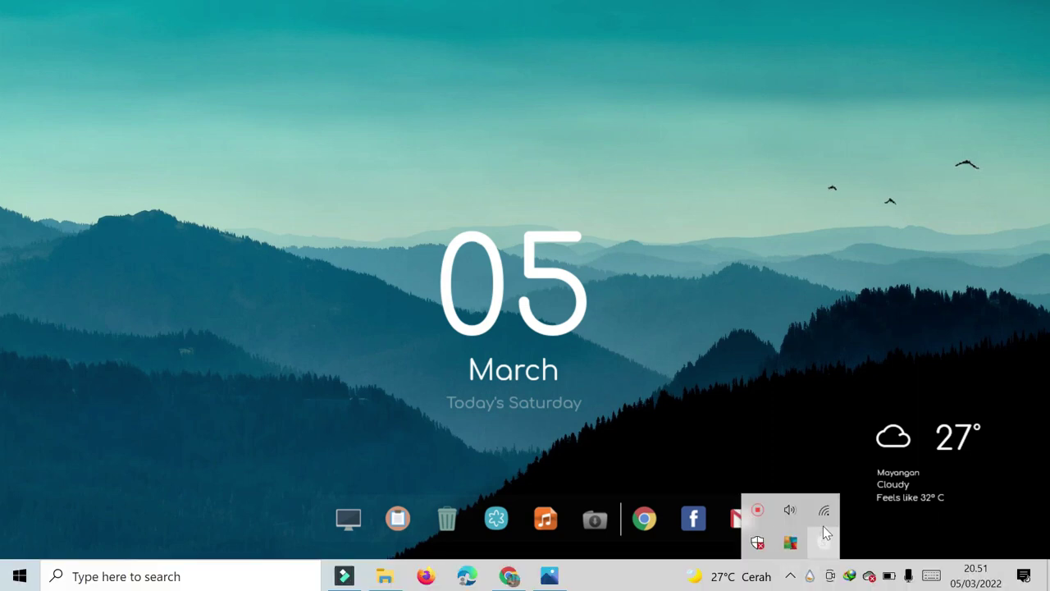
left_click(817, 510)
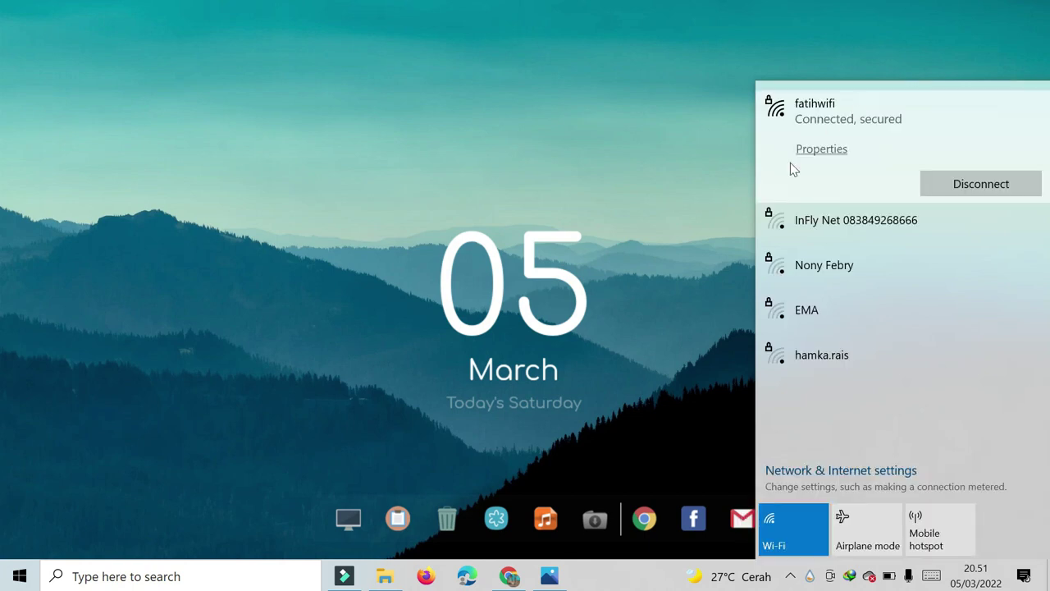
left_click(669, 453)
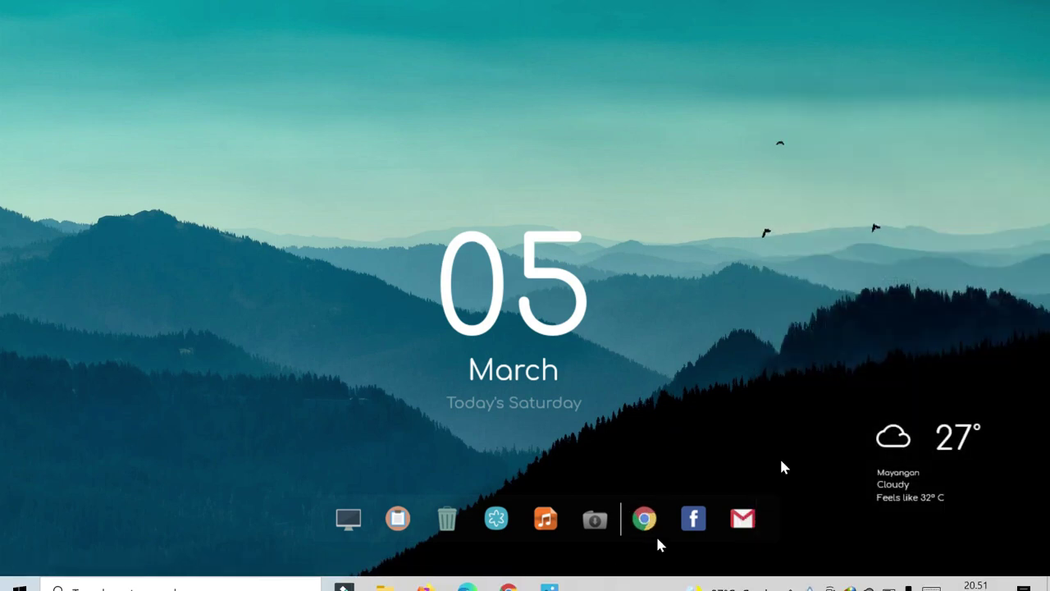
Load mtsnkotaprobolinggo.sch.id in Chrome and scroll down to the school service tiles
left_click(510, 577)
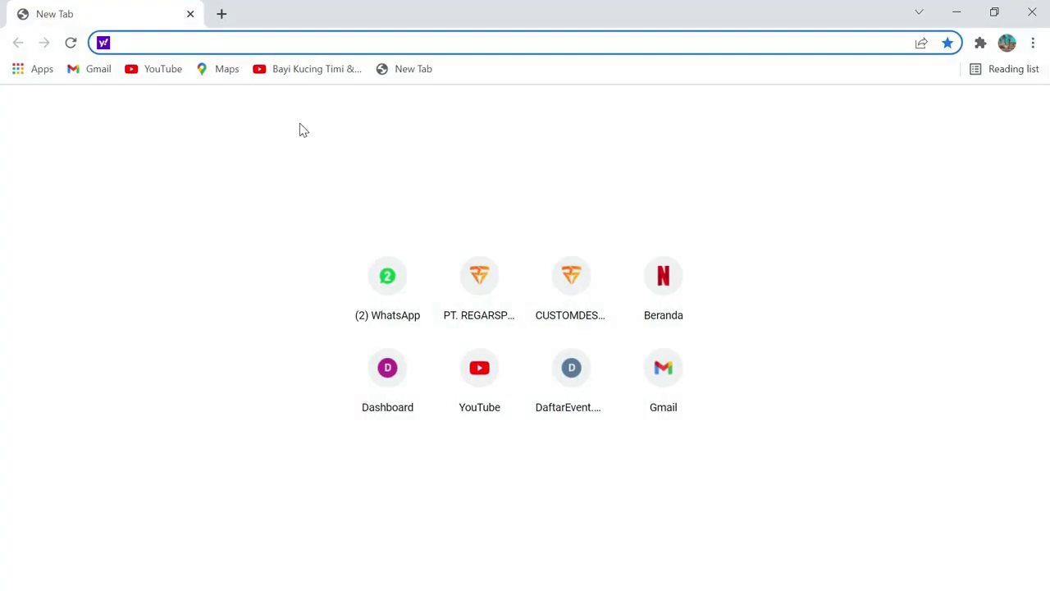
type("mtsnkotaprobolinggo.sch.id")
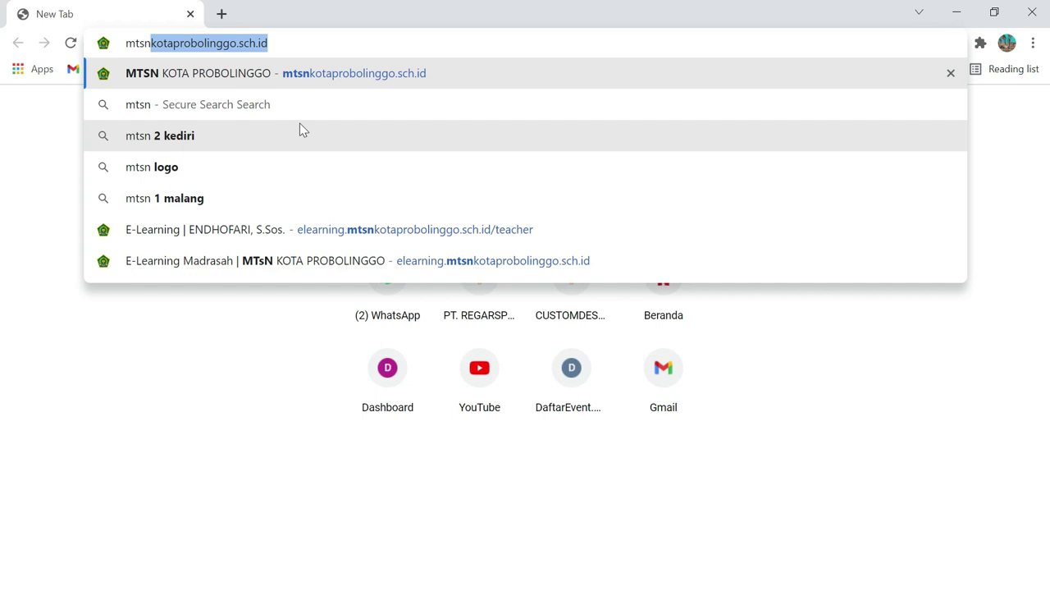
left_click(285, 42)
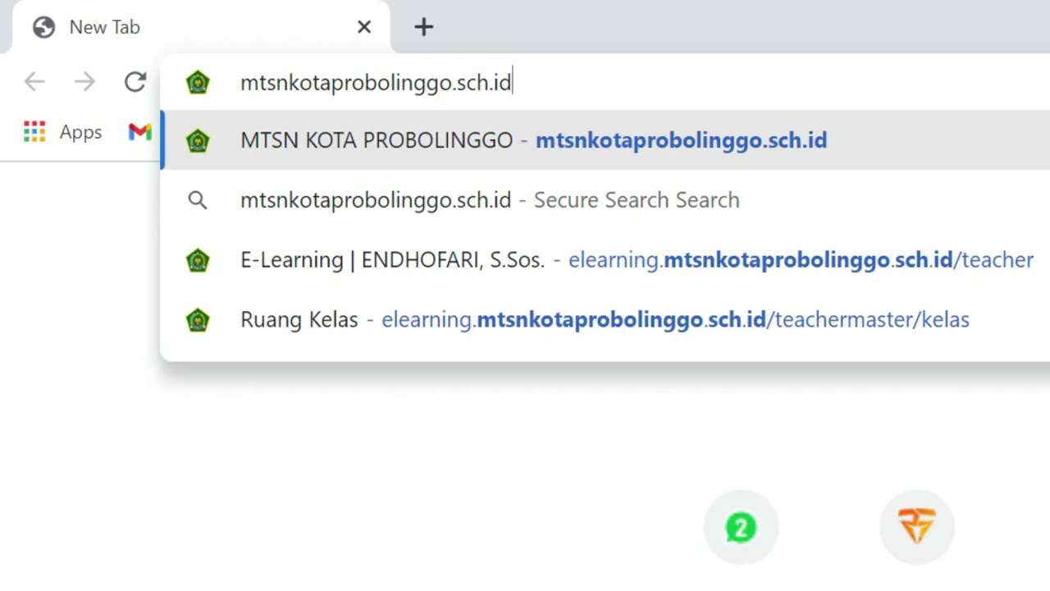
key("Return")
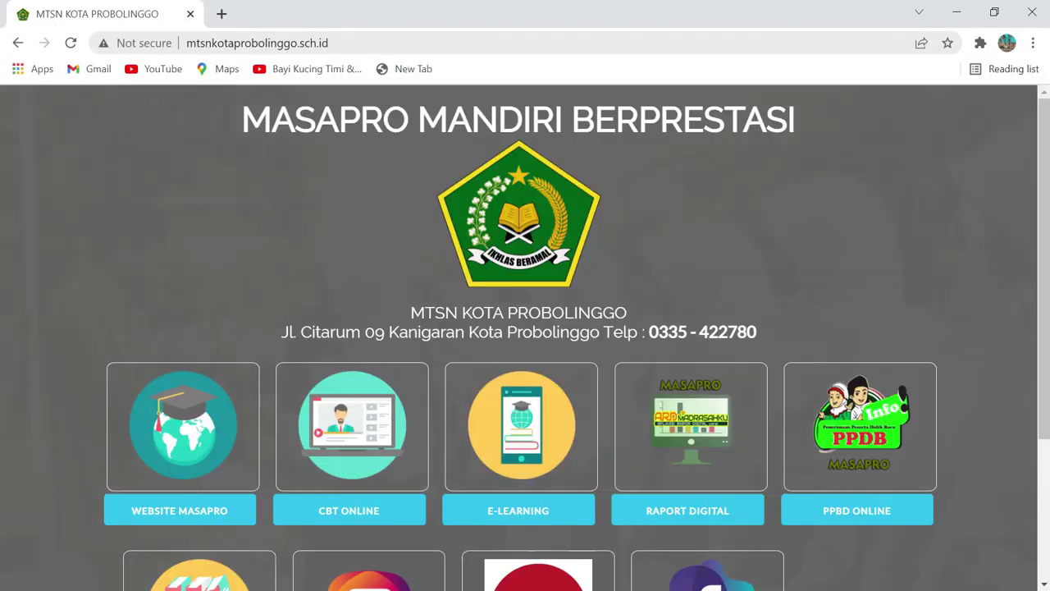
scroll(105, 367, "down", 1)
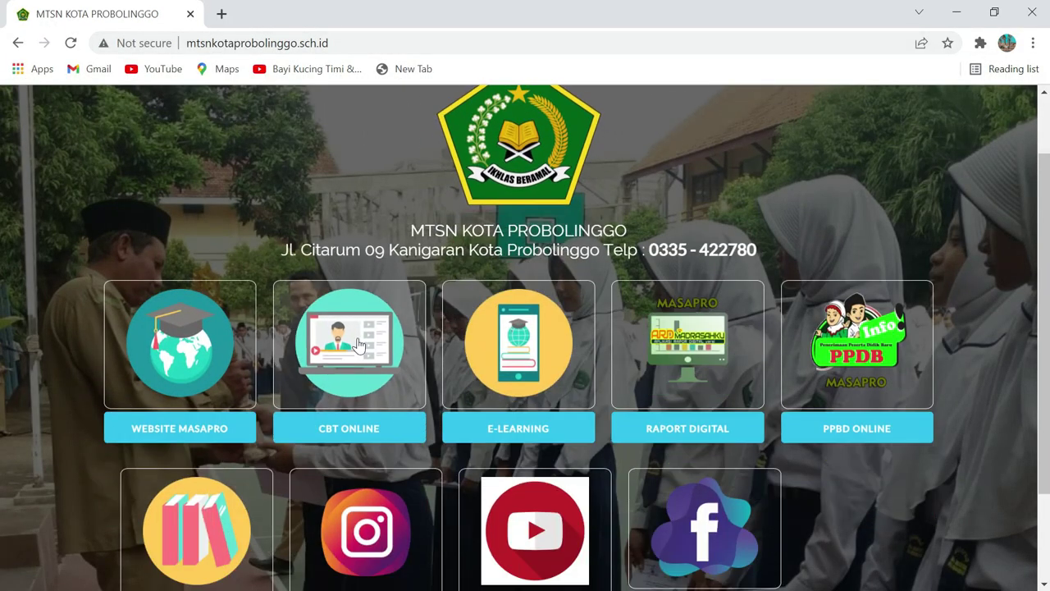
scroll(720, 400, "down", 1)
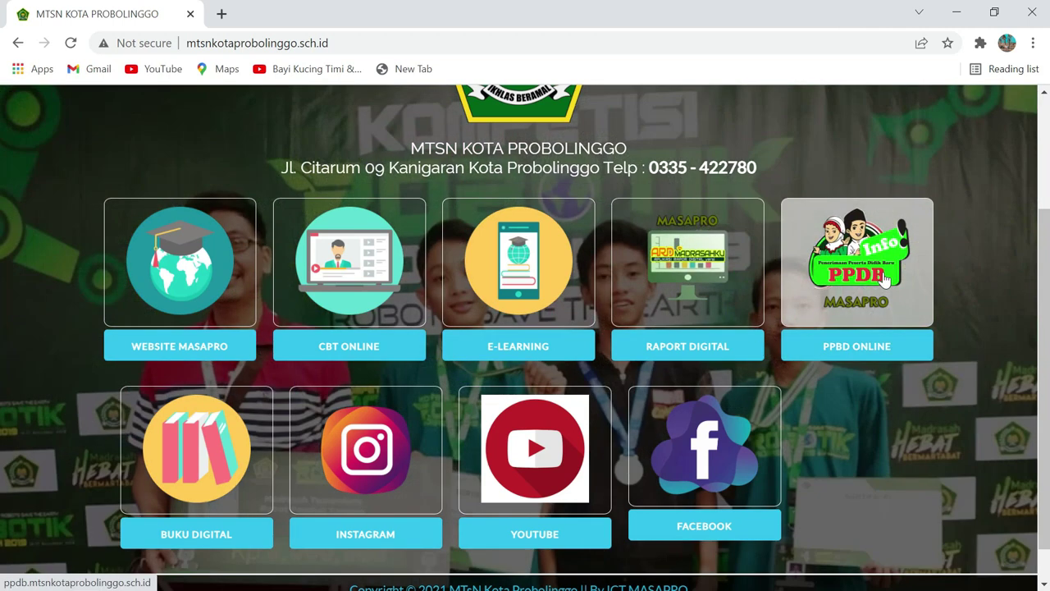
Open the PPBD ONLINE tile to load the PPDB admissions portal in a new tab
left_click(875, 351)
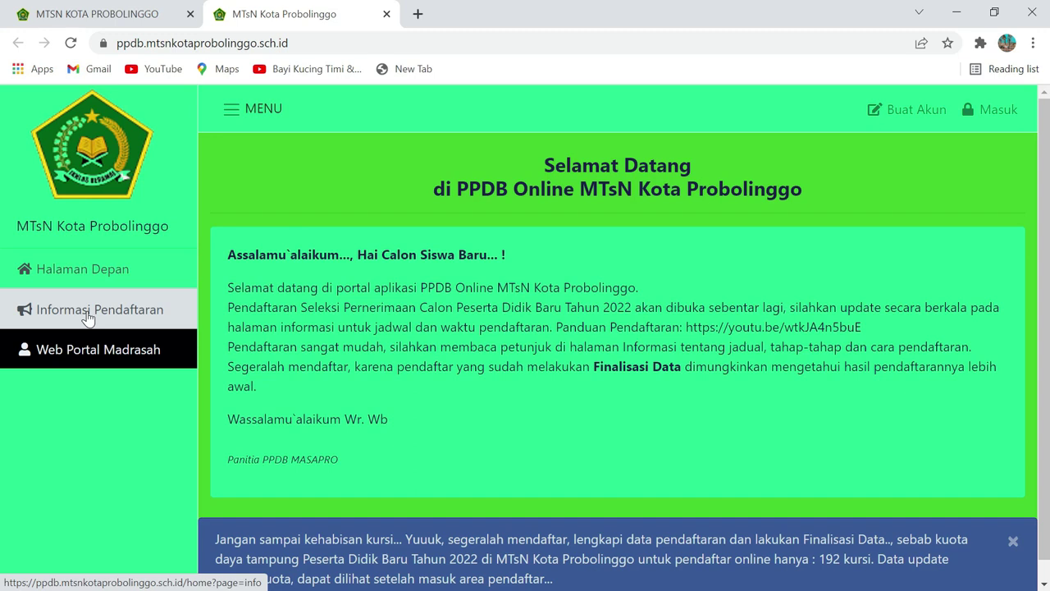
Go to the Informasi Pendaftaran page from the portal's left sidebar
left_click(88, 317)
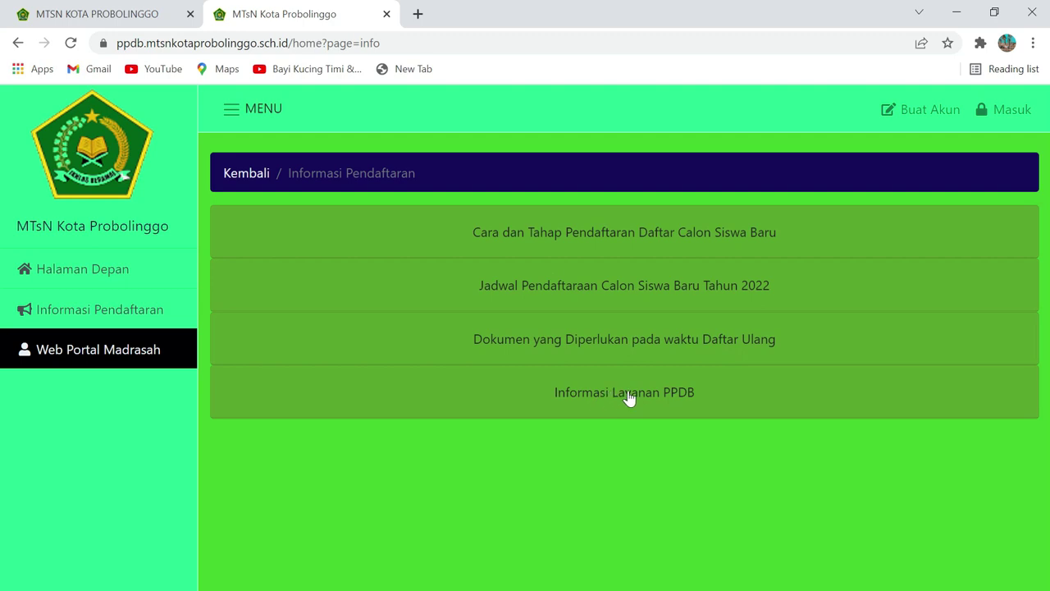
Expand 'Cara dan Tahap Pendaftaran Daftar Calon Siswa Baru' and read through its numbered steps
left_click(597, 238)
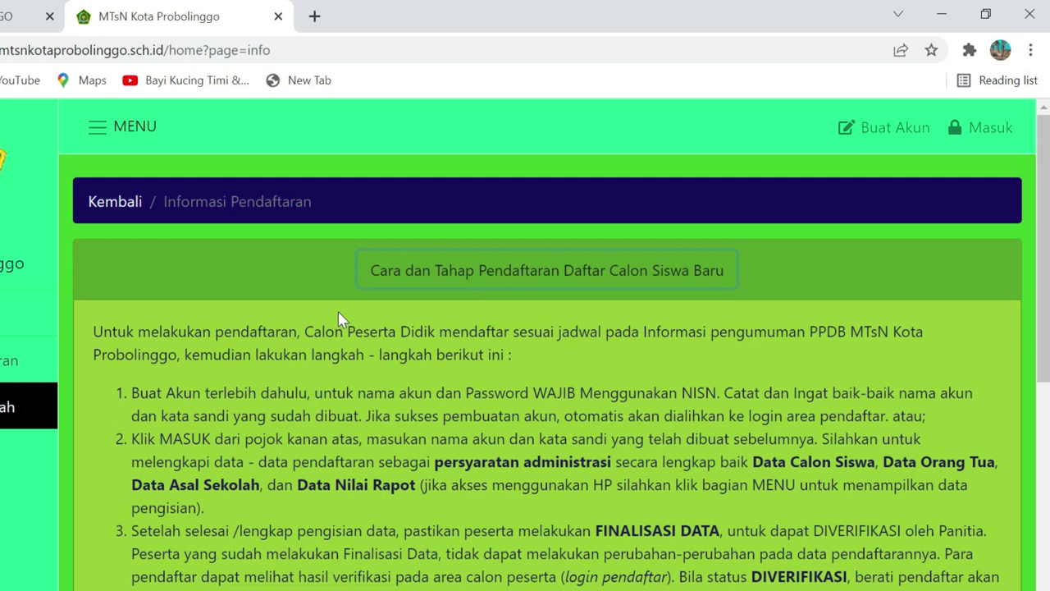
scroll(341, 320, "down", 1)
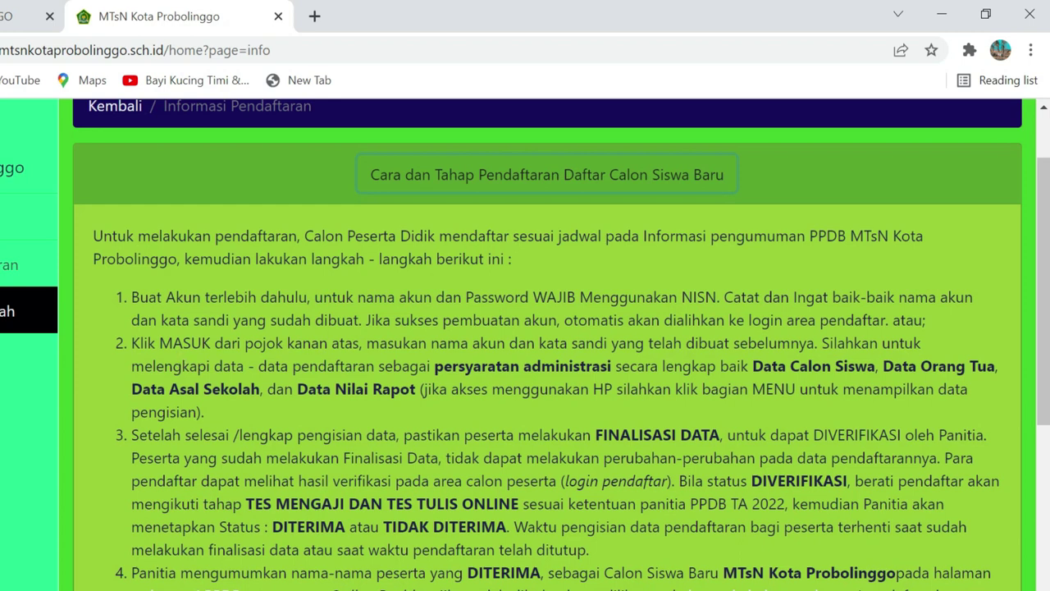
scroll(677, 351, "up", 2)
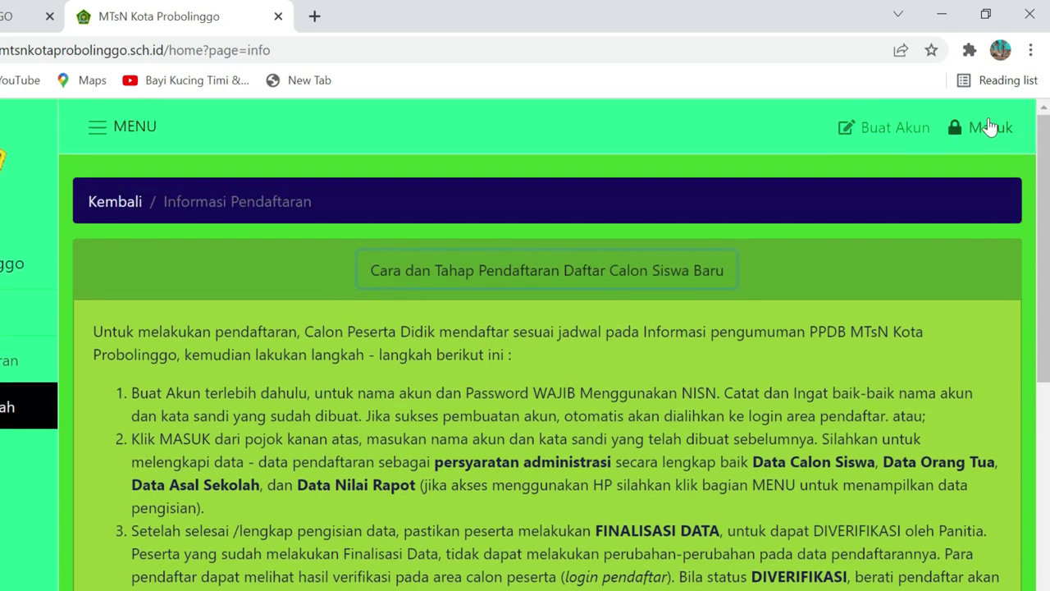
scroll(517, 374, "down", 2)
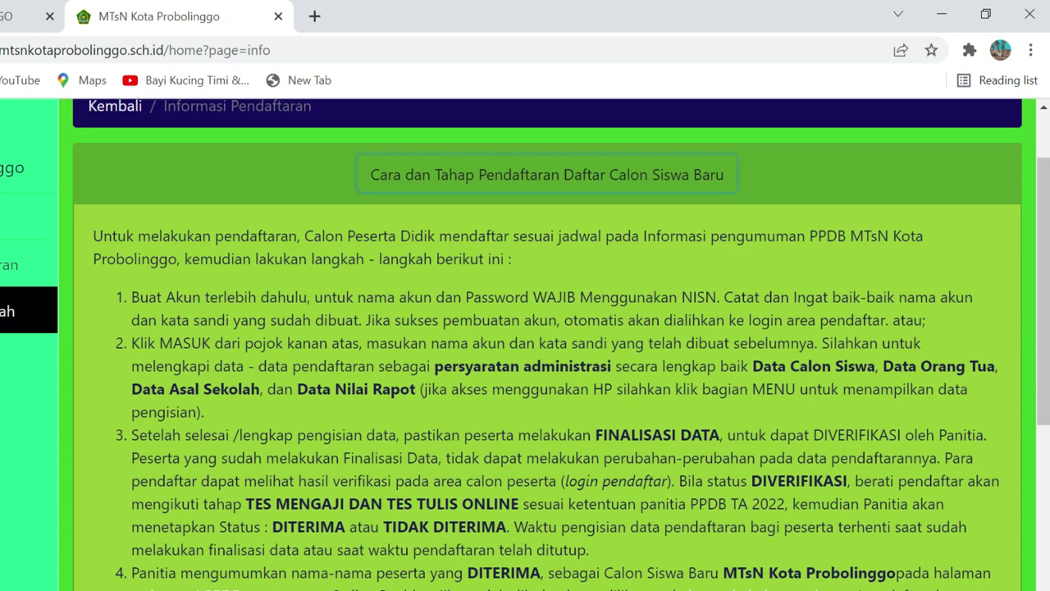
scroll(525, 345, "down", 1)
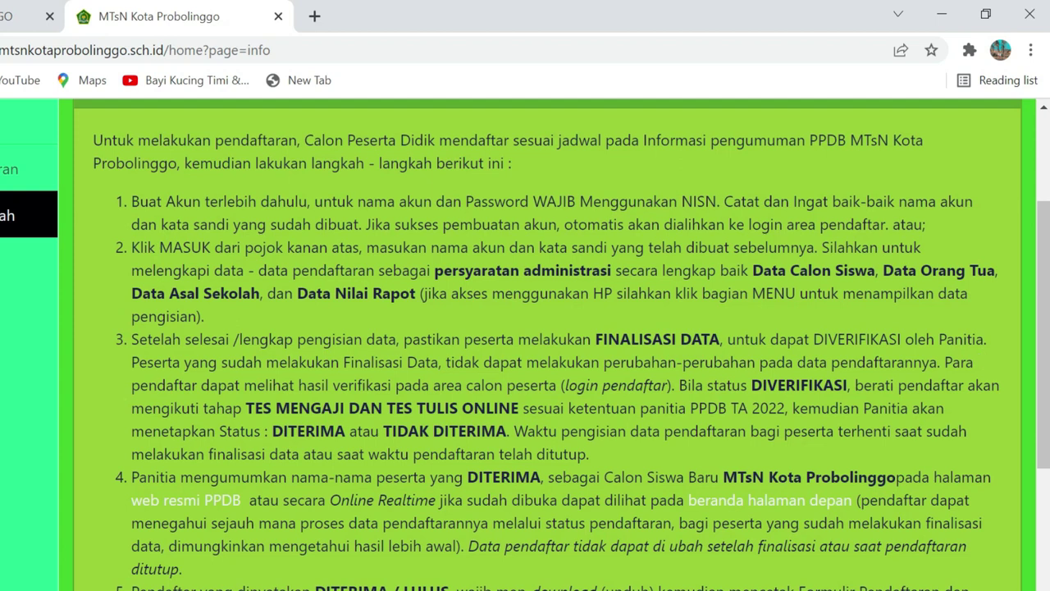
scroll(525, 344, "down", 1)
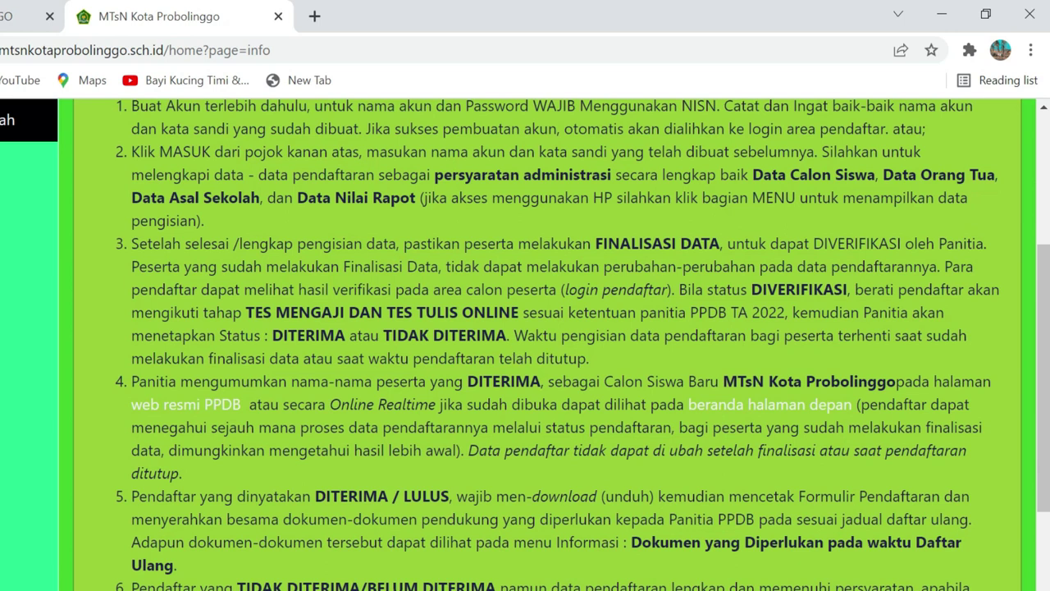
scroll(542, 344, "down", 1)
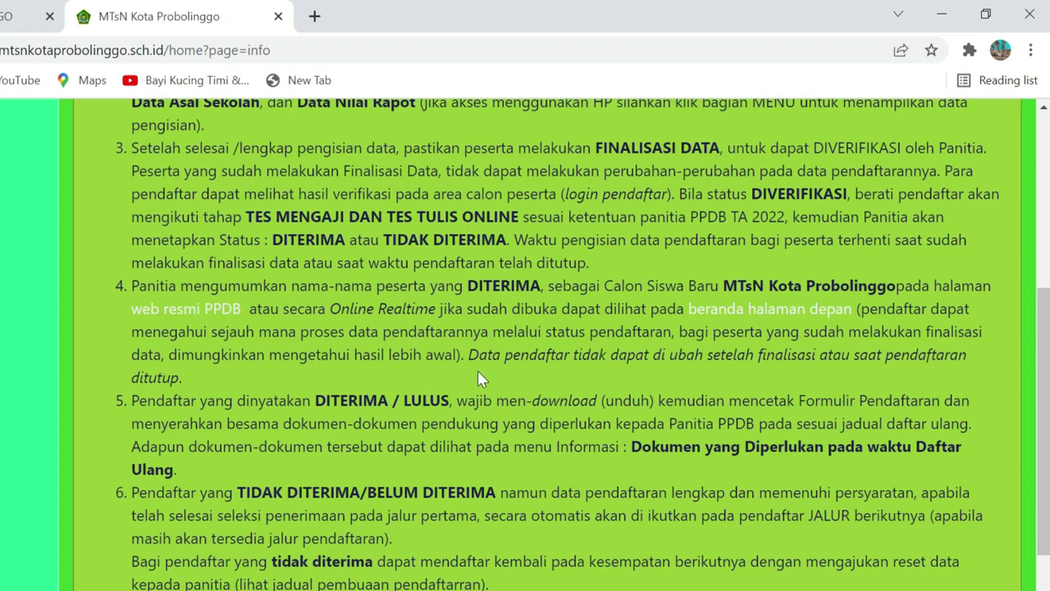
Scroll to the guide's final step 6 and the Panitia PPDB MASAPRO 2022 note
scroll(516, 369, "down", 1)
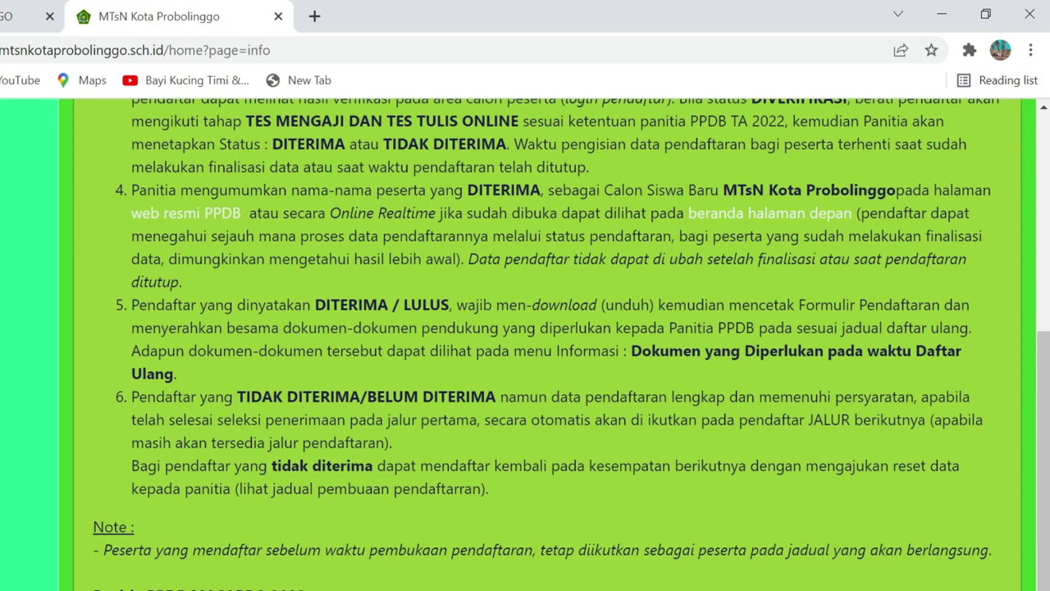
scroll(121, 536, "down", 1)
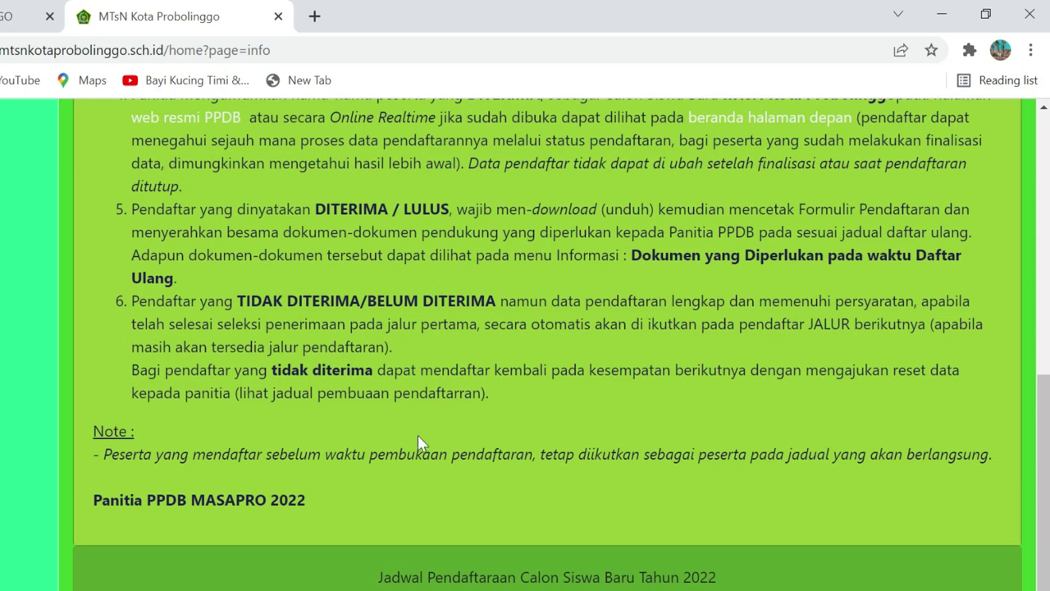
scroll(418, 443, "down", 1)
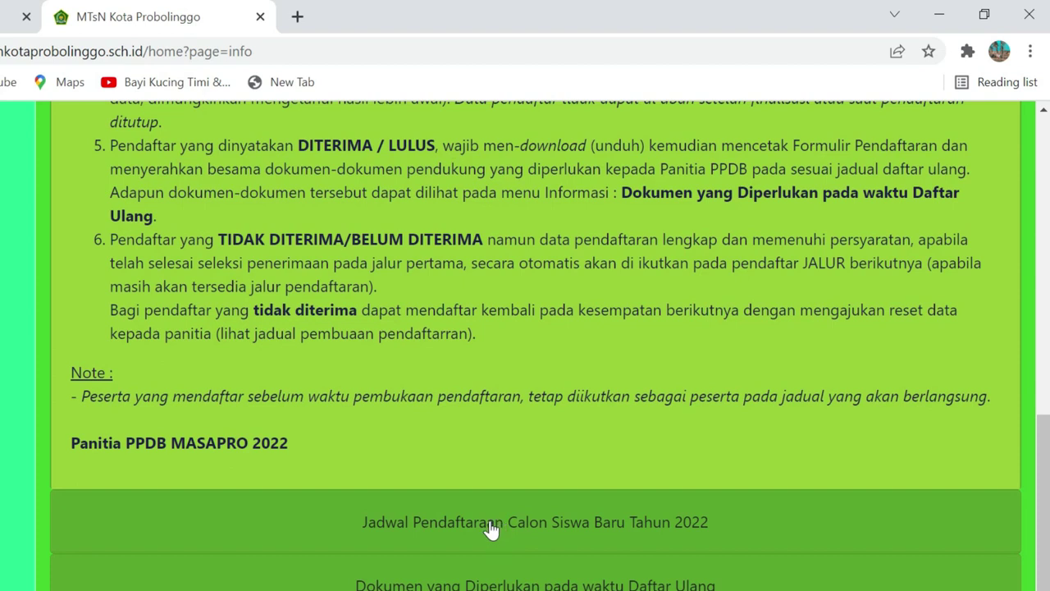
left_click(490, 529)
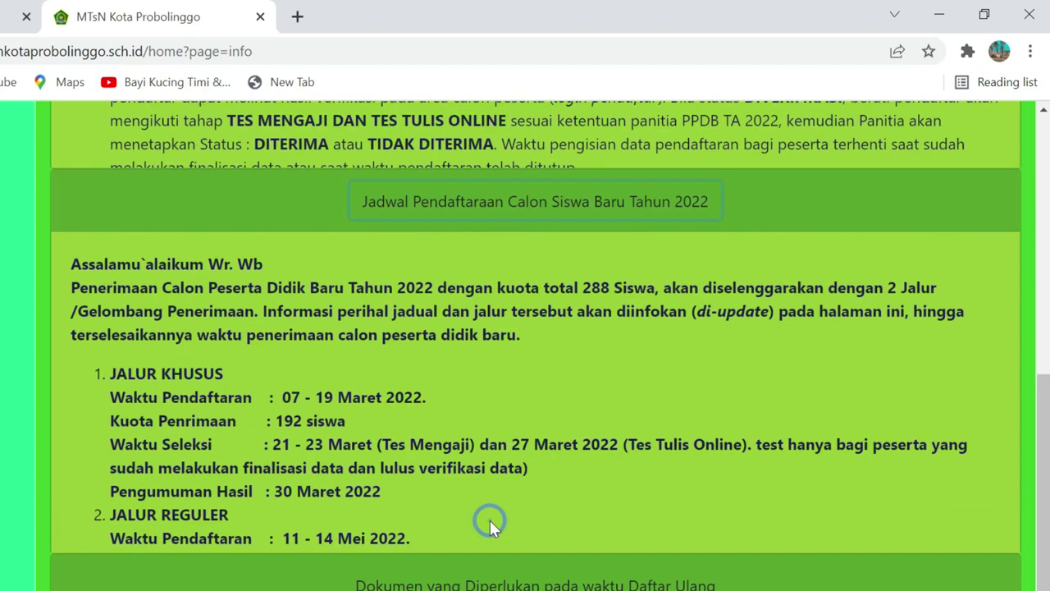
scroll(508, 500, "up", 1)
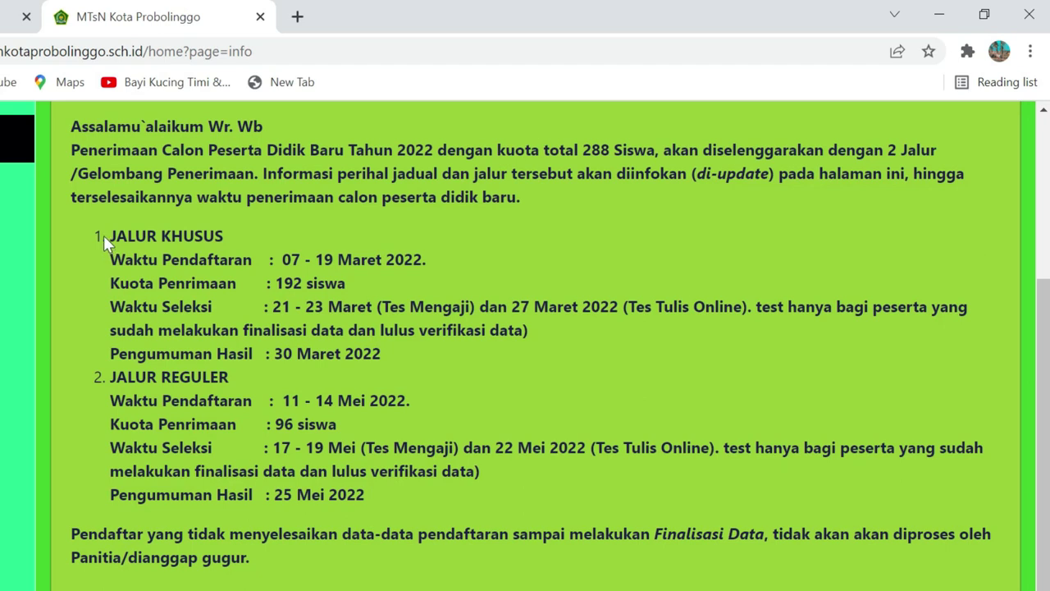
left_click_drag(109, 236, 204, 235)
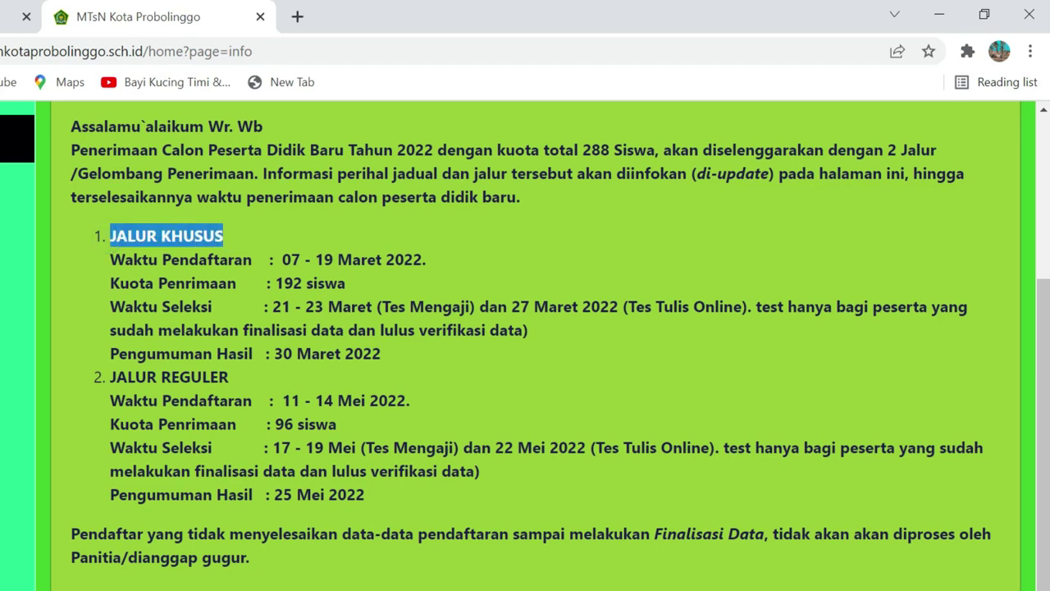
left_click_drag(279, 259, 421, 260)
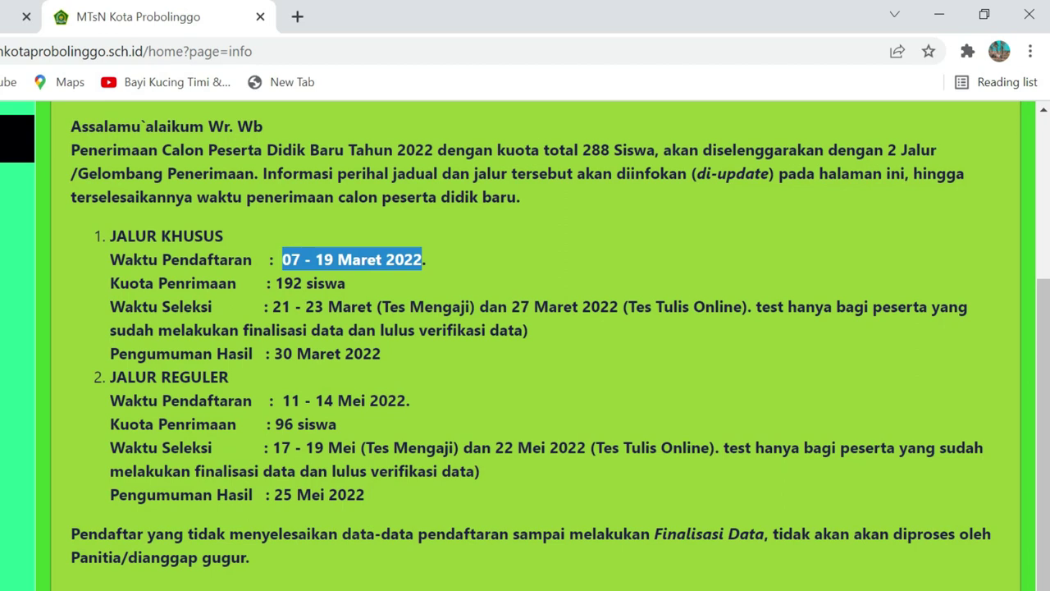
left_click_drag(276, 283, 348, 297)
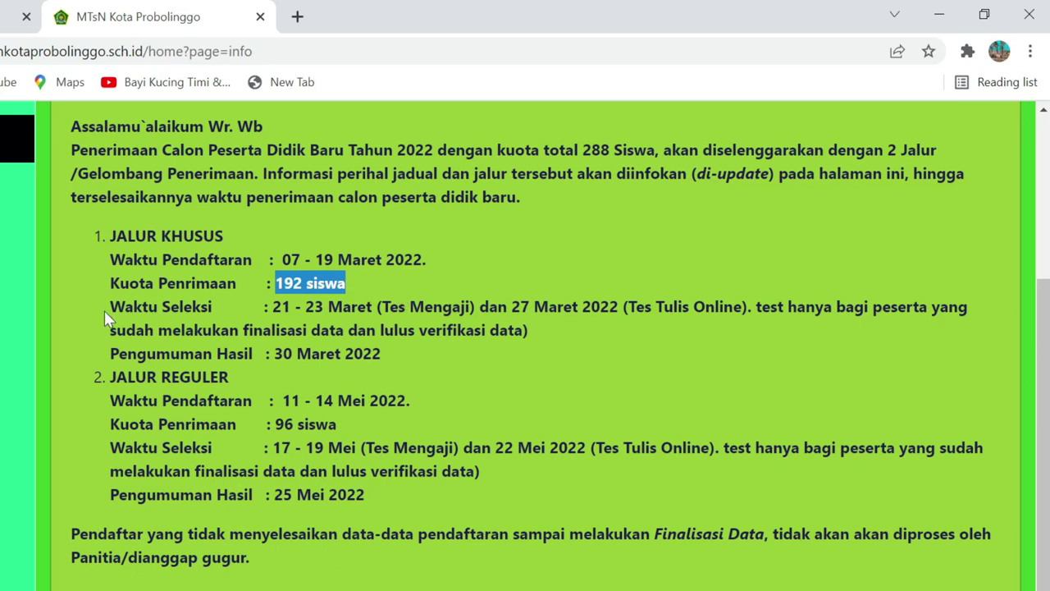
left_click(367, 279)
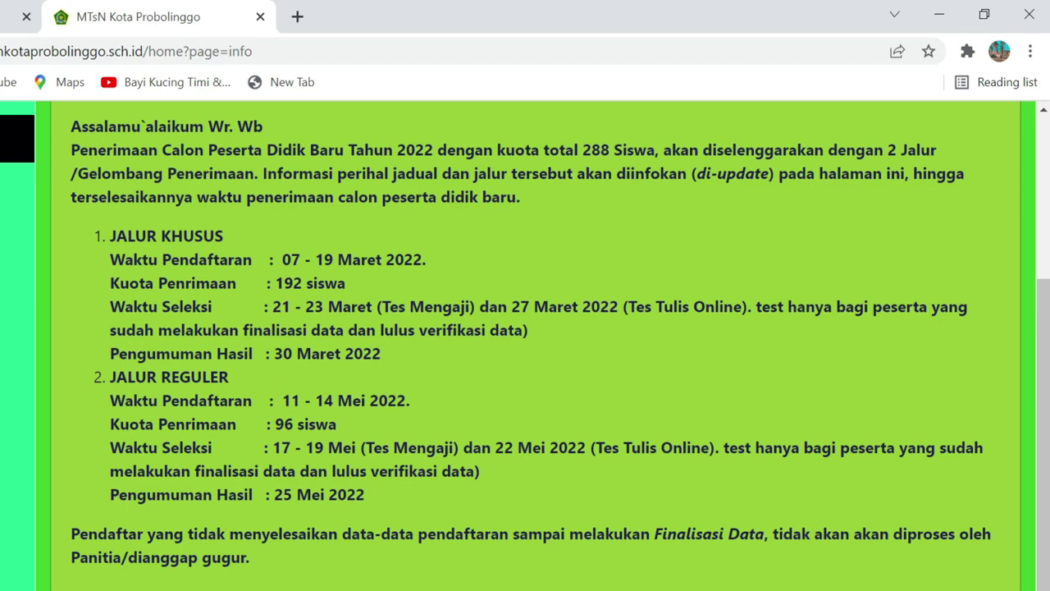
left_click_drag(273, 306, 746, 307)
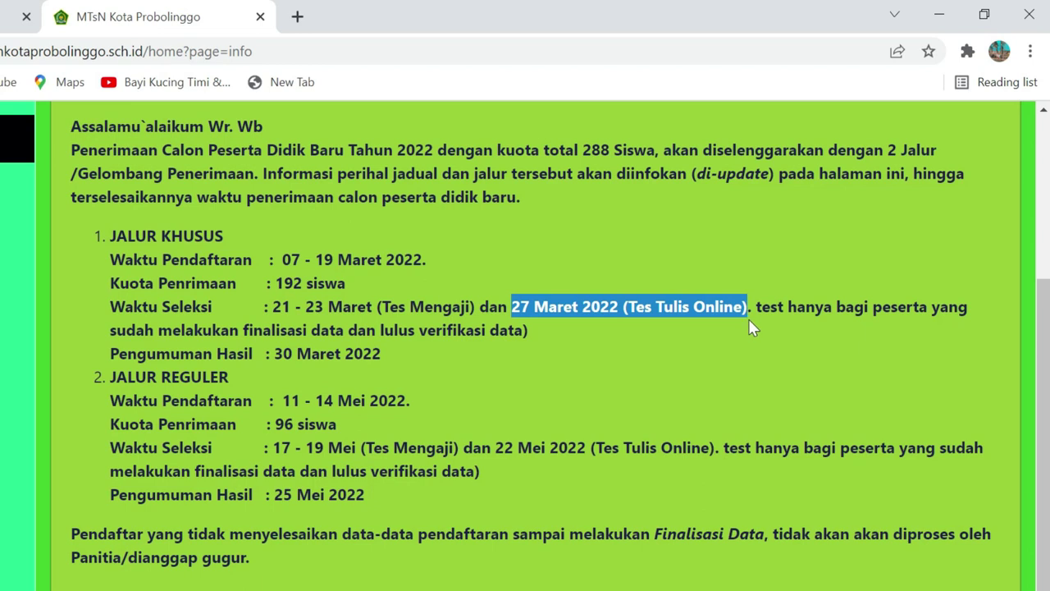
left_click(754, 309)
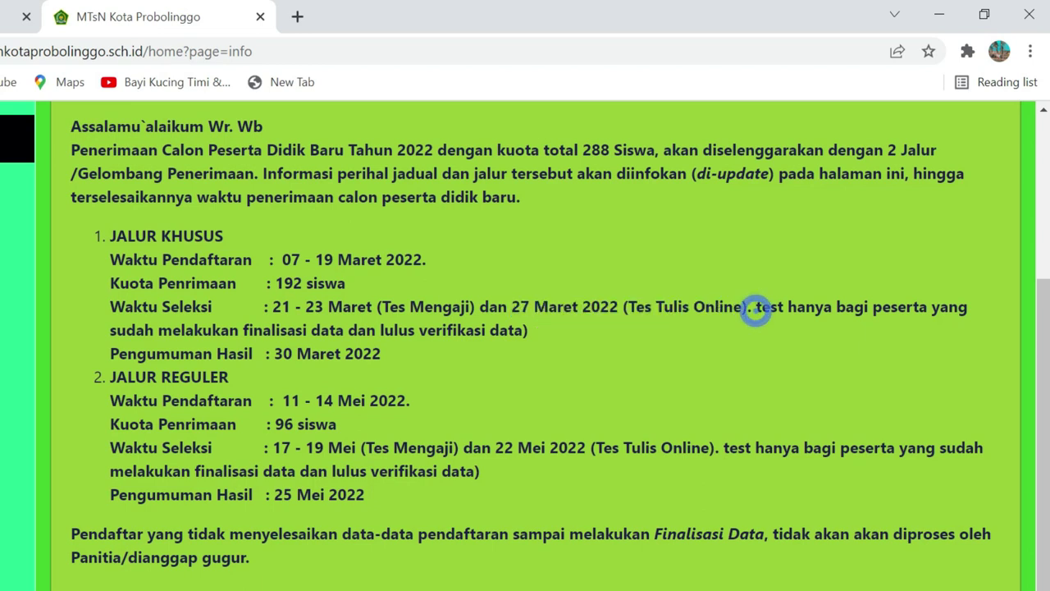
left_click_drag(761, 308, 977, 310)
left_click_drag(754, 309, 541, 334)
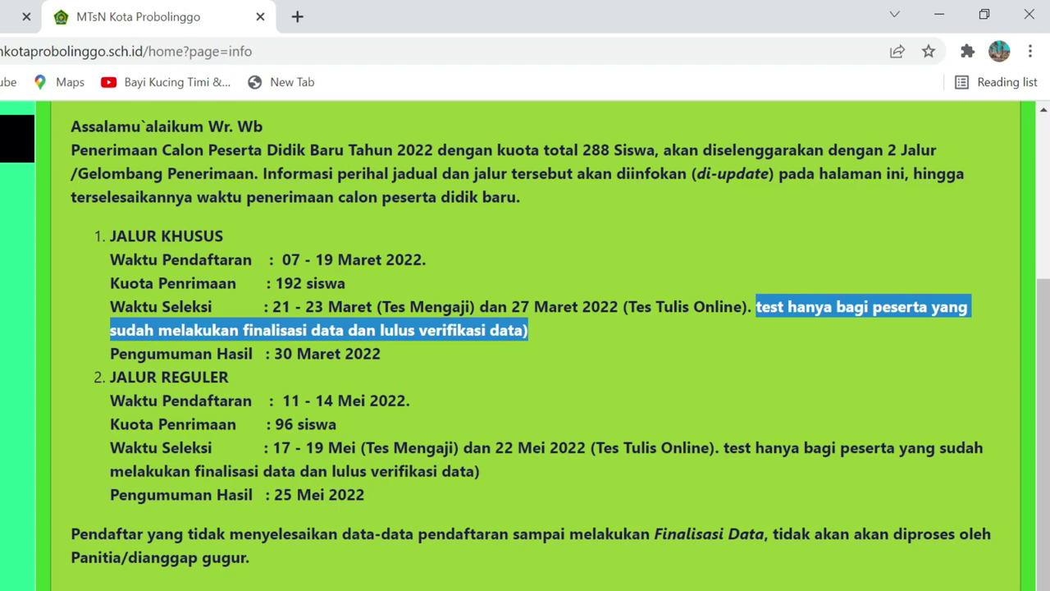
left_click(305, 348)
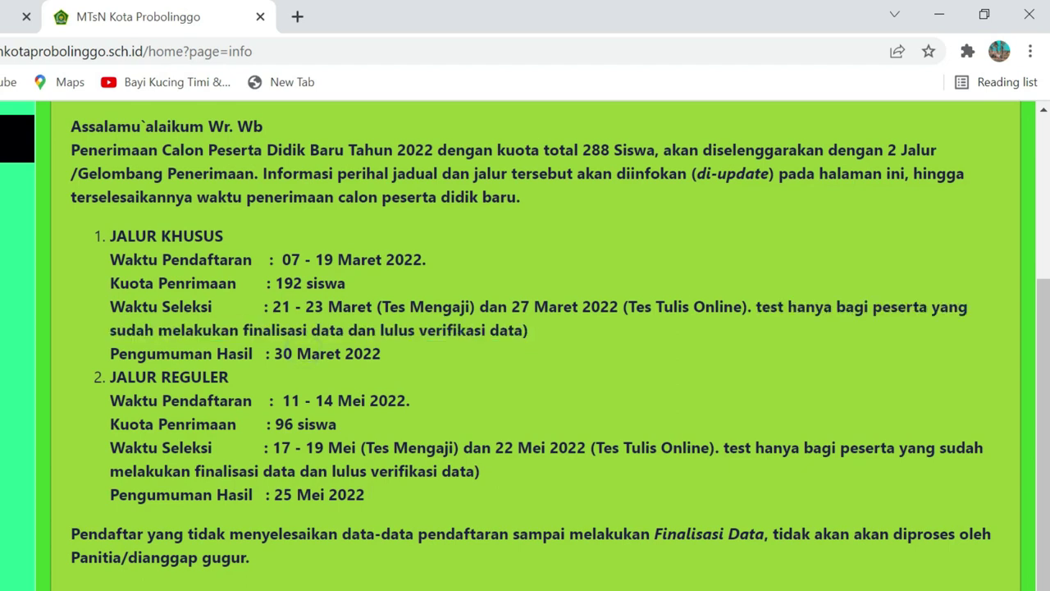
left_click_drag(274, 354, 373, 354)
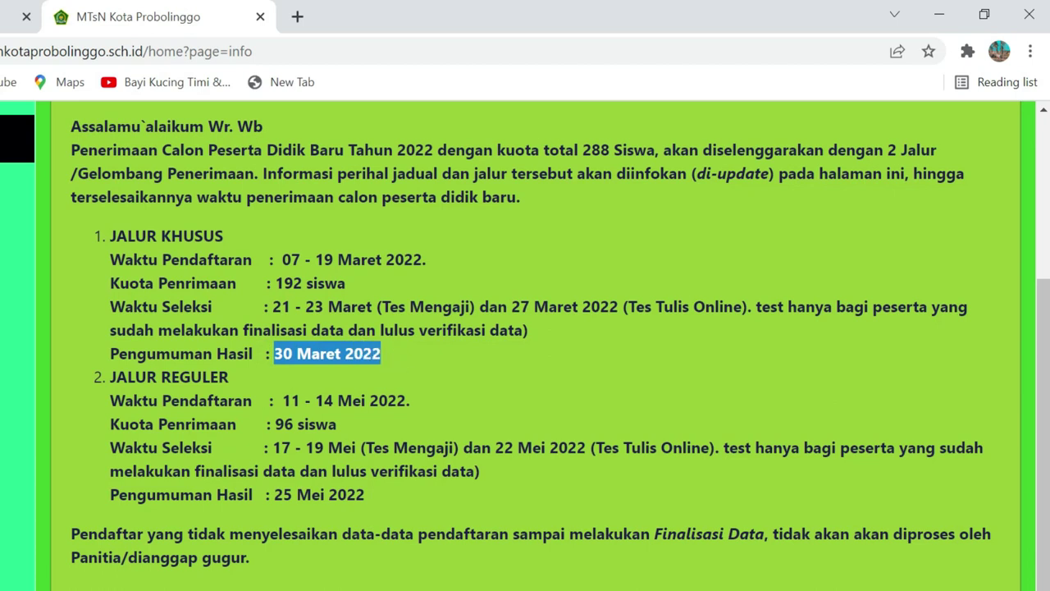
left_click(422, 347)
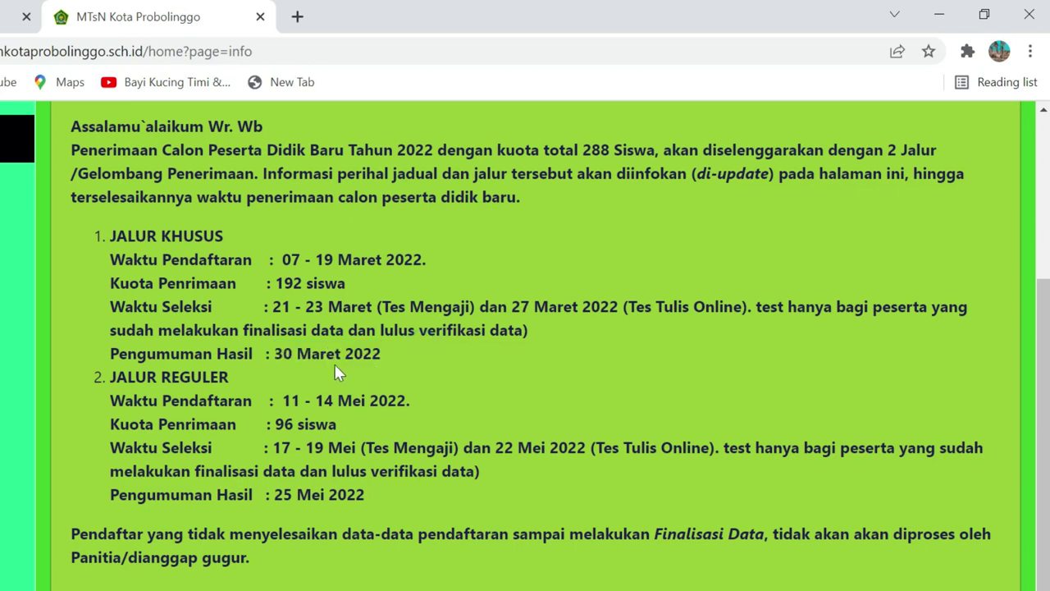
Highlight the JALUR REGULER dates, 96 siswa quota, and the unfinalized-registrant warning
left_click_drag(109, 377, 233, 390)
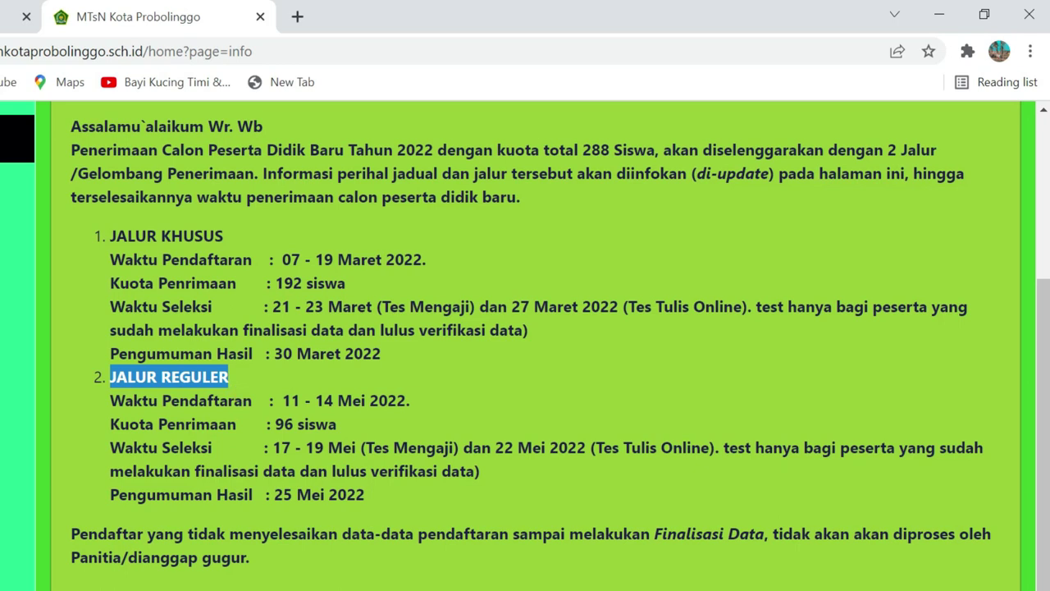
left_click_drag(282, 401, 406, 400)
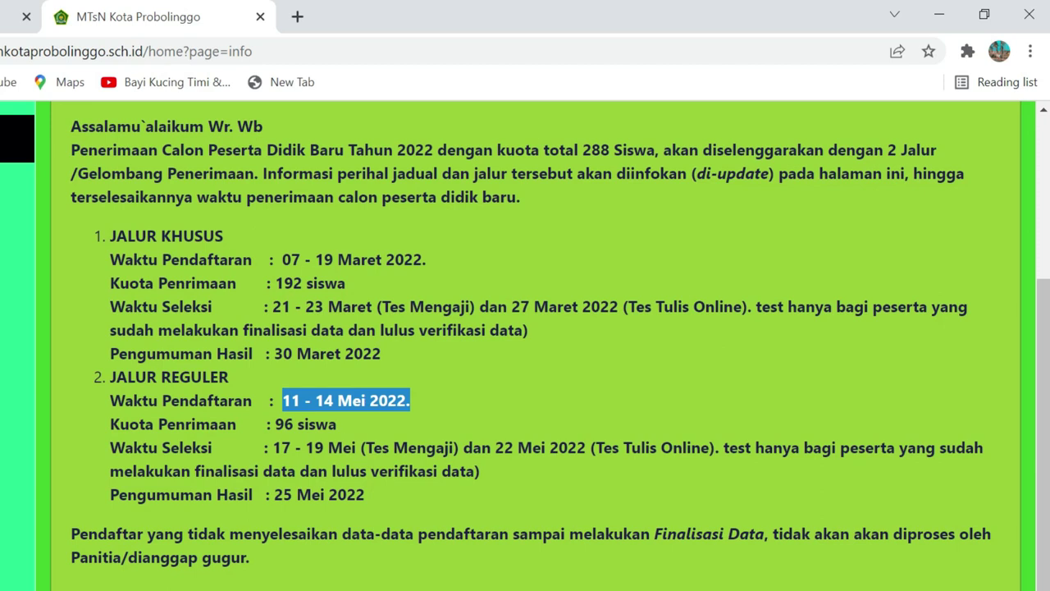
left_click_drag(275, 424, 342, 433)
left_click_drag(281, 448, 343, 448)
left_click_drag(273, 448, 485, 472)
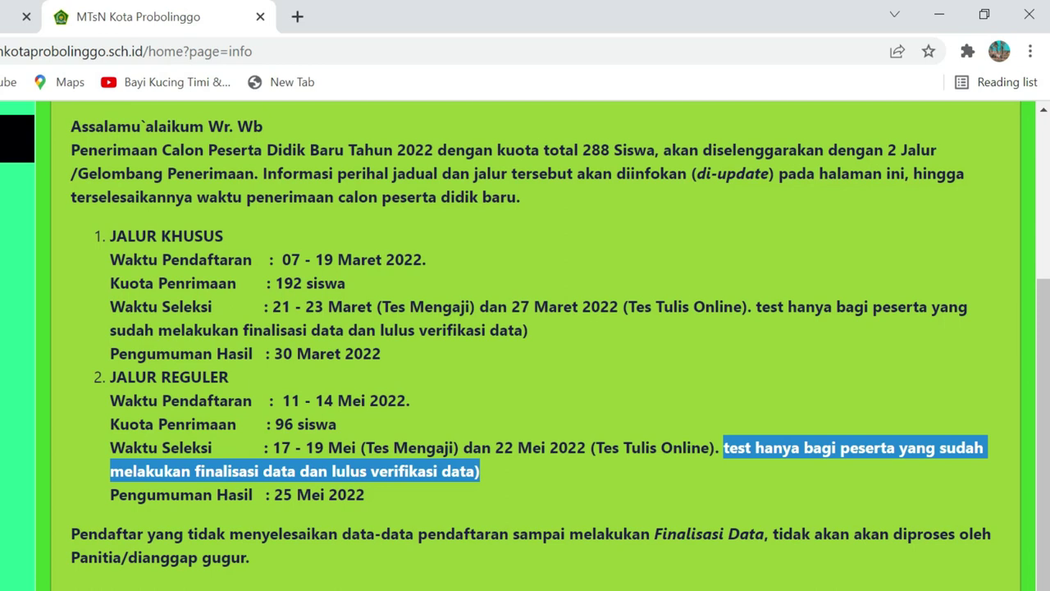
left_click_drag(271, 496, 338, 495)
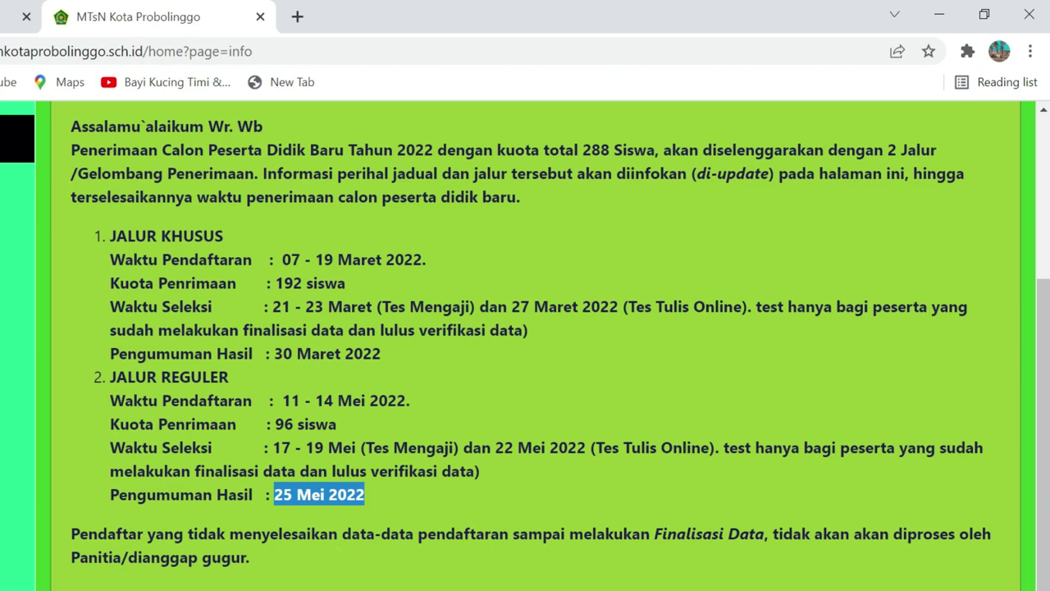
left_click_drag(71, 533, 920, 558)
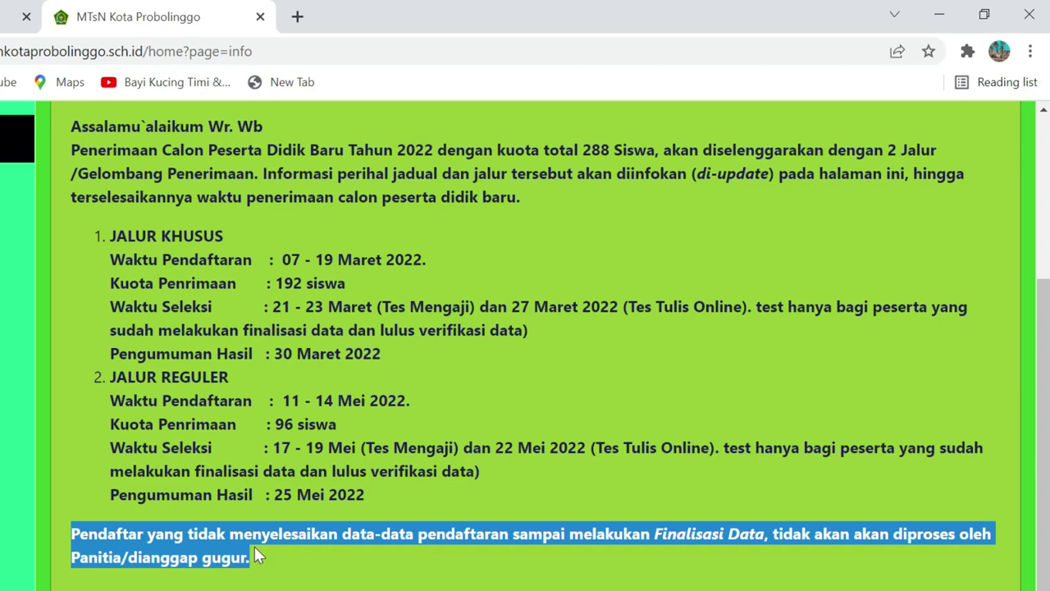
Expand the 'Dokumen yang Diperlukan pada waktu Daftar Ulang' section
scroll(525, 344, "up", 3)
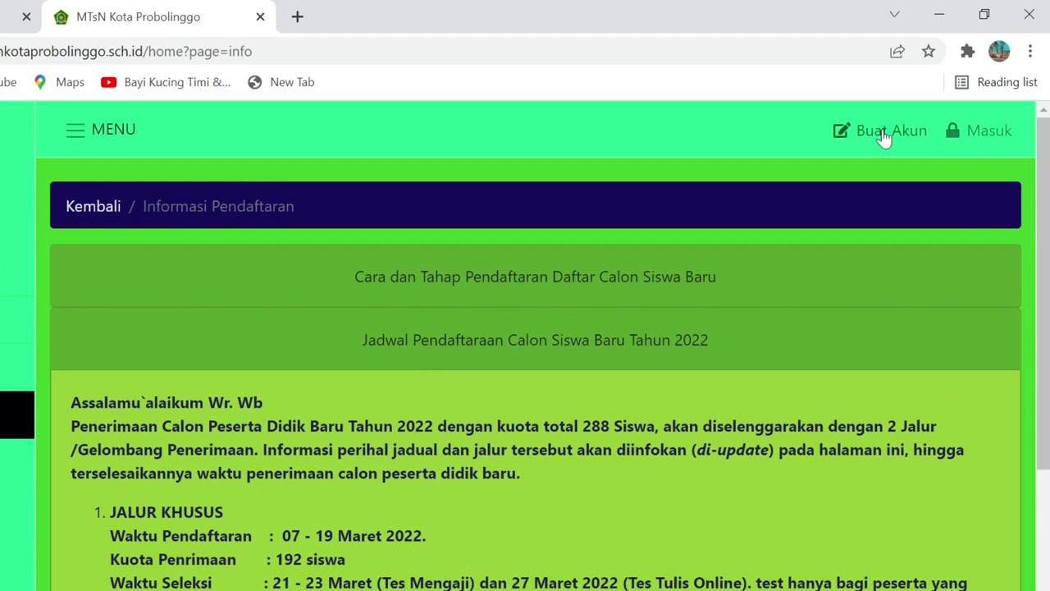
scroll(794, 391, "down", 4)
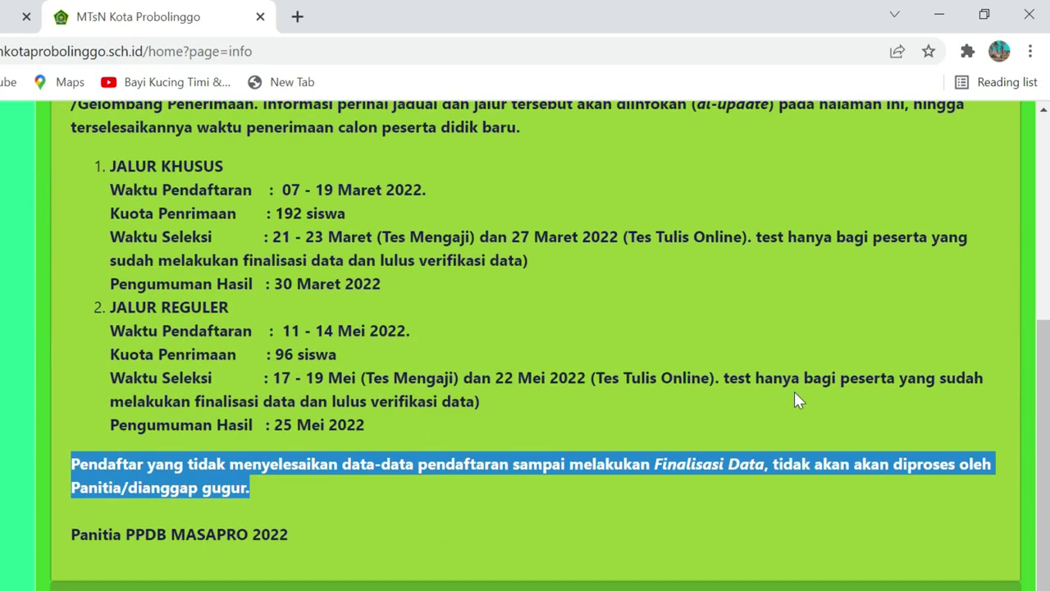
scroll(684, 394, "up", 1)
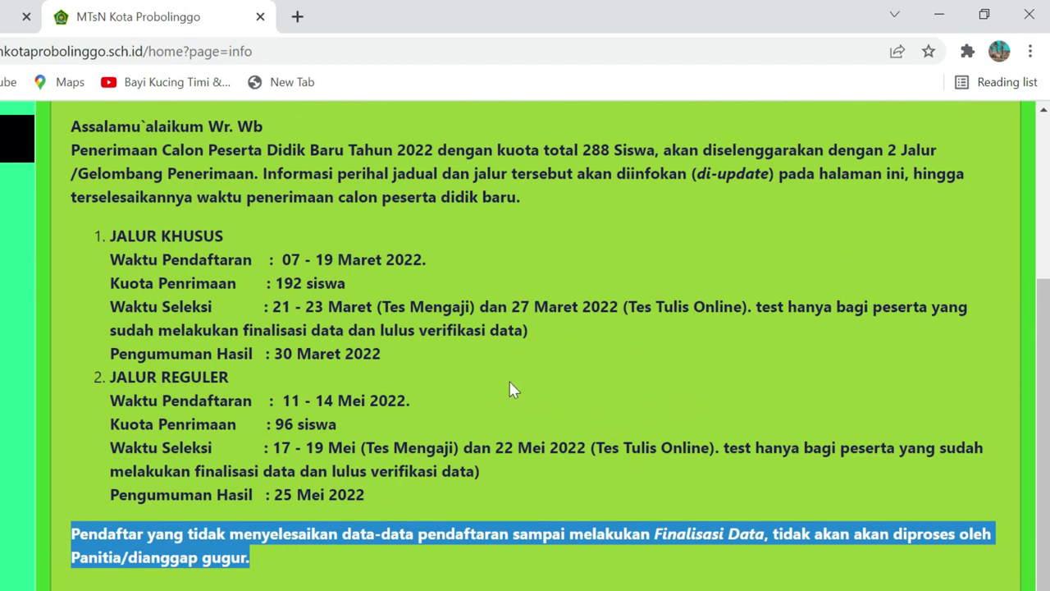
scroll(513, 386, "up", 1)
scroll(530, 379, "up", 1)
scroll(533, 375, "down", 3)
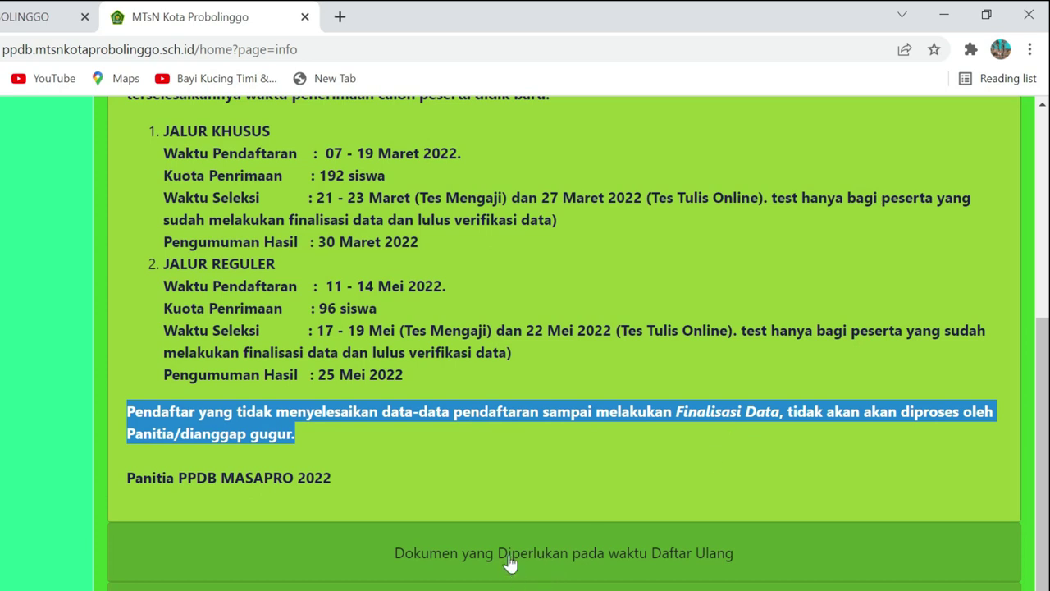
left_click(509, 555)
scroll(605, 498, "down", 5)
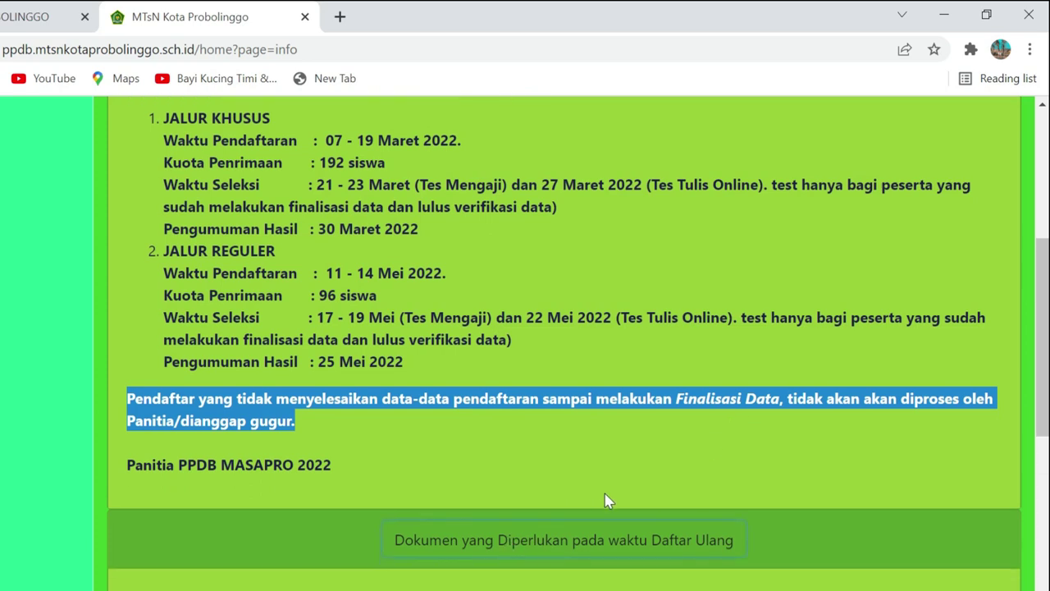
scroll(603, 431, "down", 1)
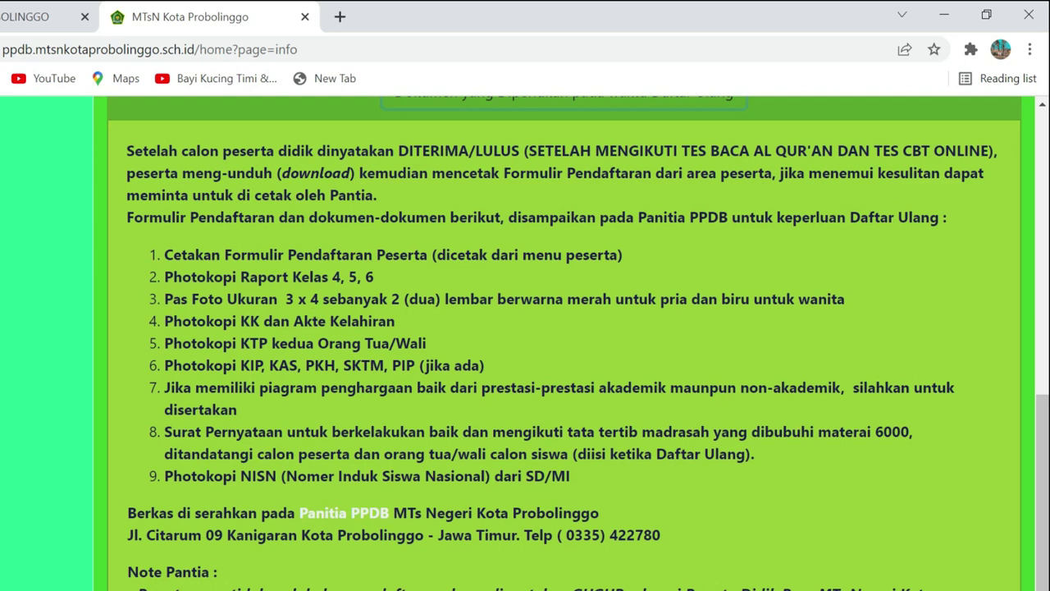
left_click_drag(164, 298, 858, 304)
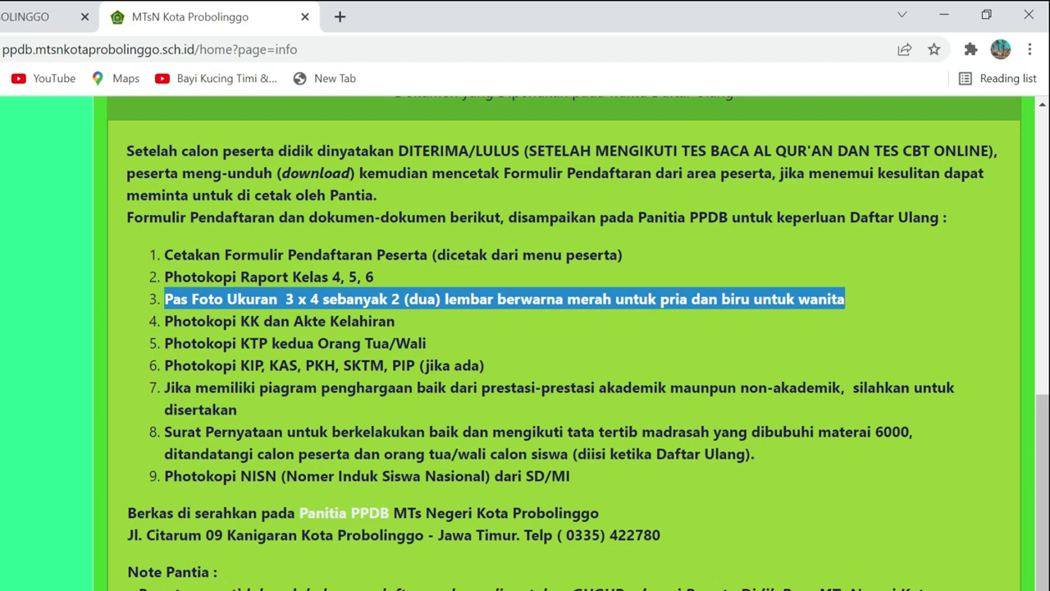
left_click_drag(165, 320, 395, 322)
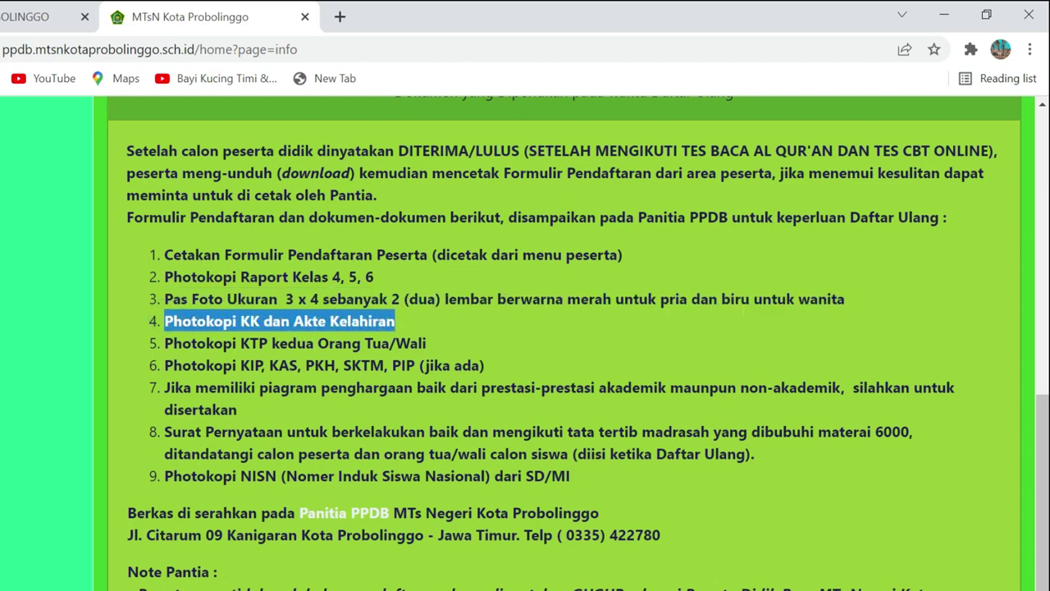
left_click_drag(165, 343, 434, 351)
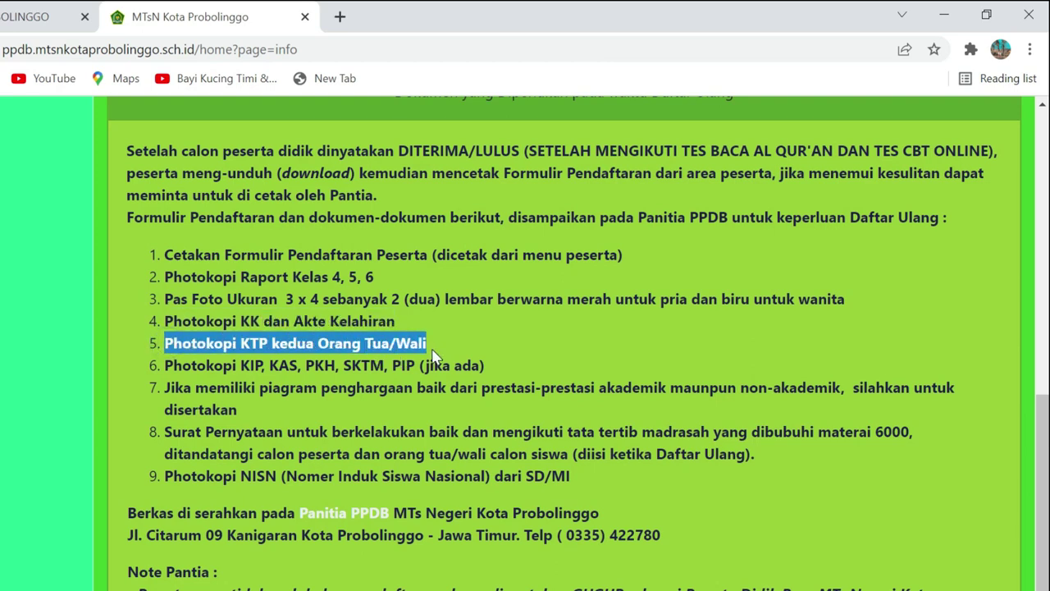
left_click_drag(165, 365, 485, 366)
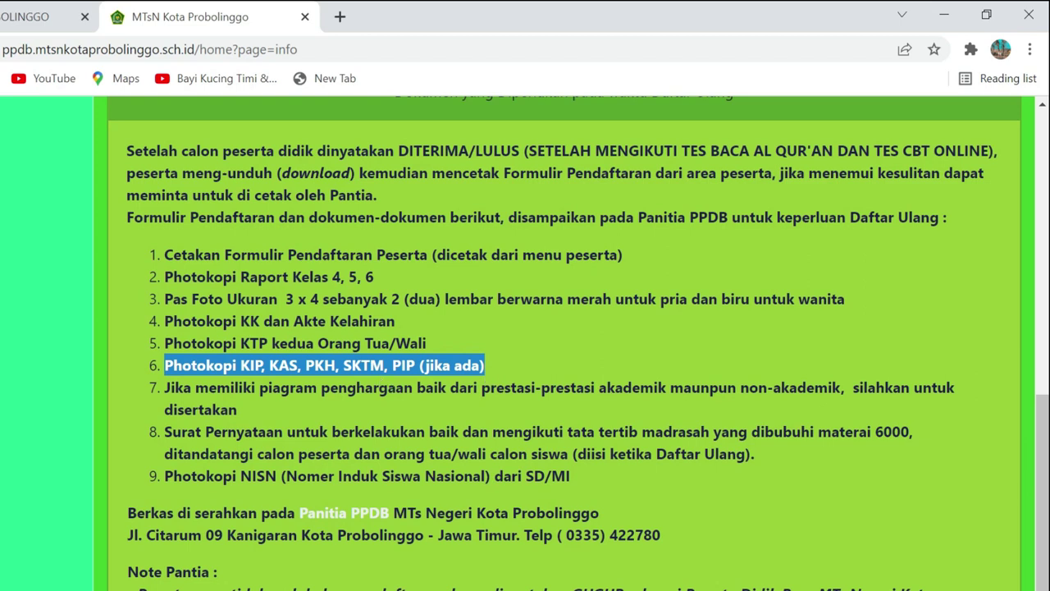
left_click_drag(164, 387, 694, 413)
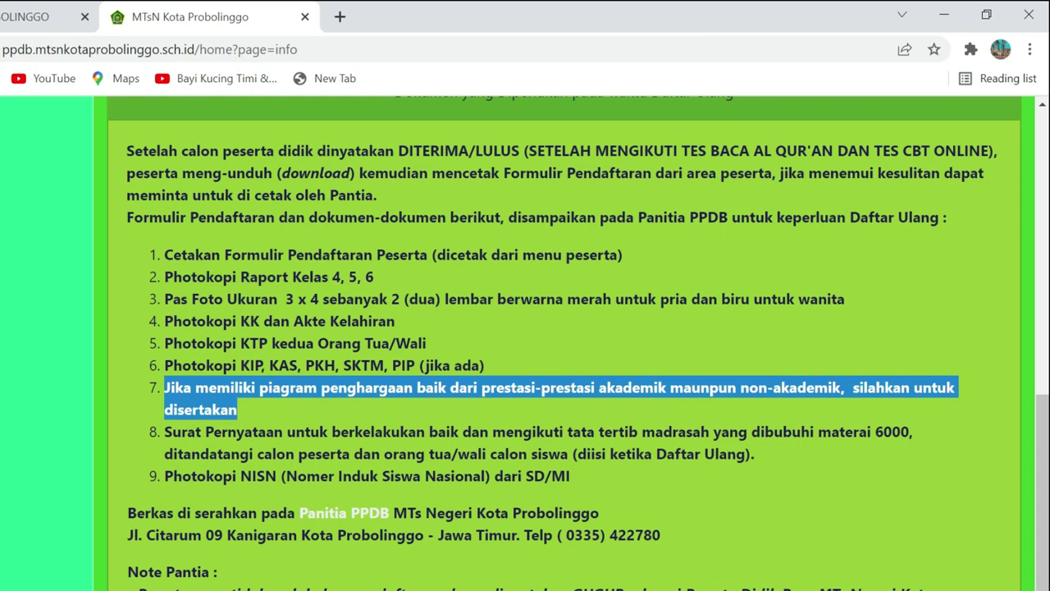
left_click_drag(162, 431, 909, 432)
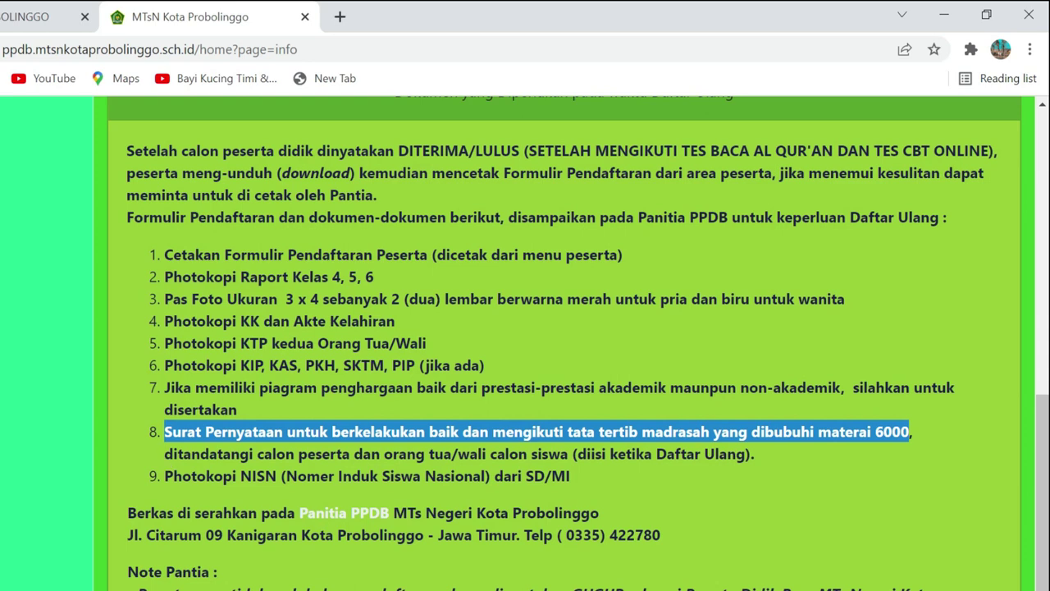
left_click_drag(164, 454, 755, 457)
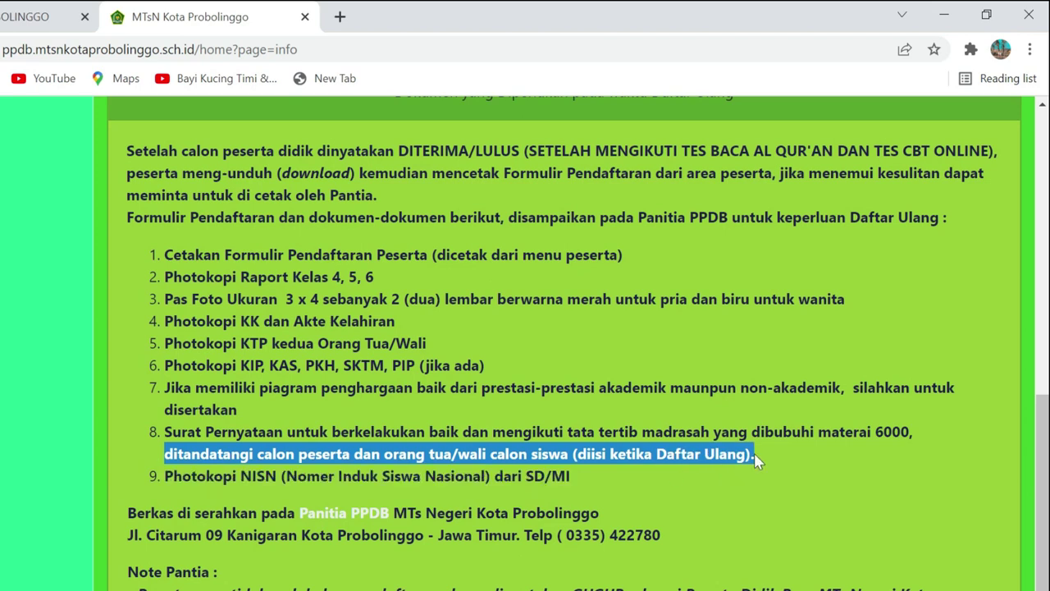
scroll(525, 345, "down", 1)
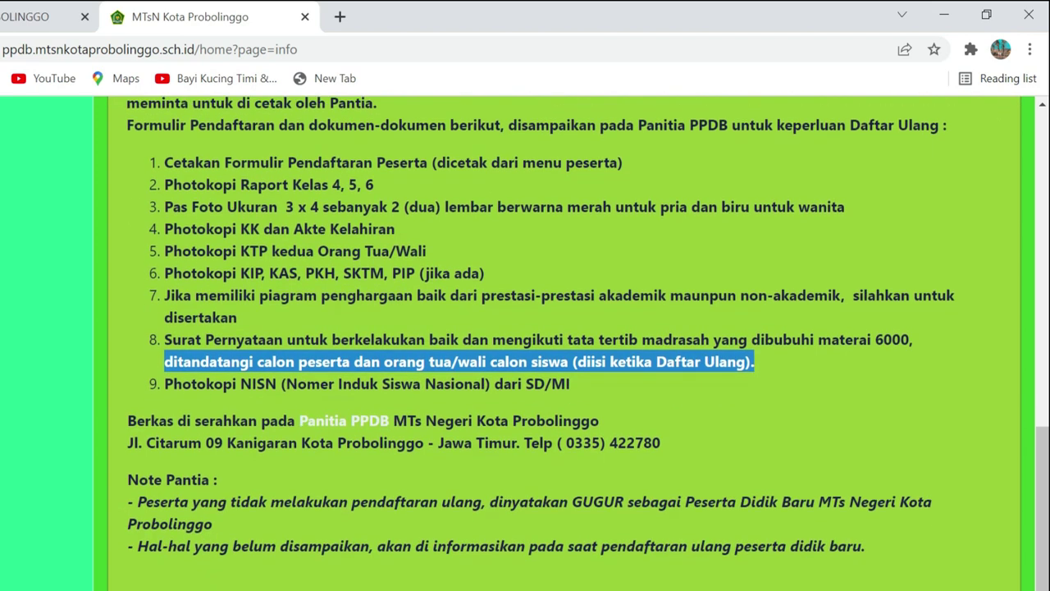
left_click_drag(162, 383, 566, 384)
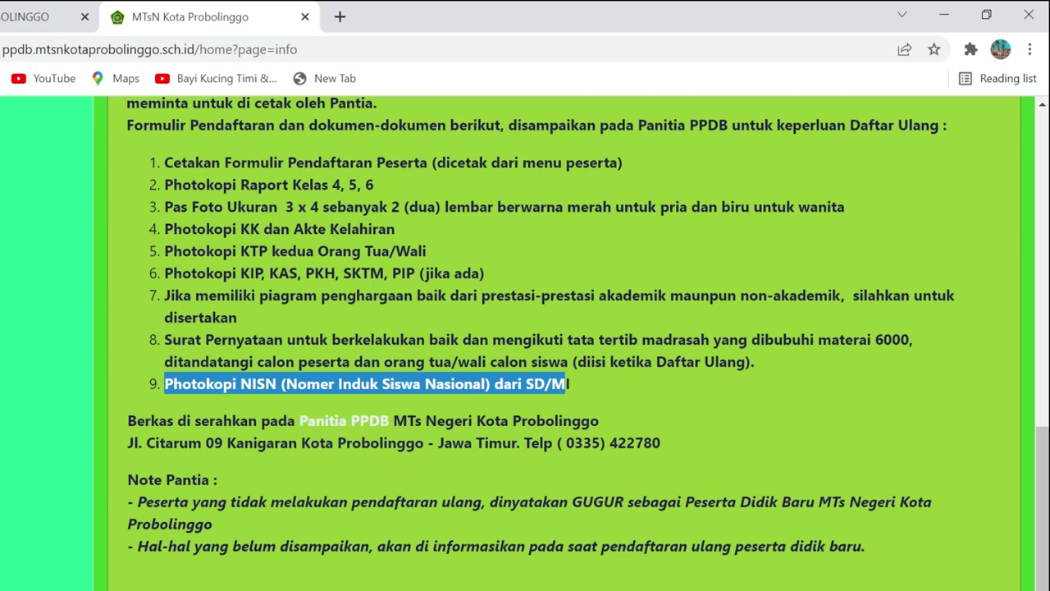
scroll(525, 345, "down", 1)
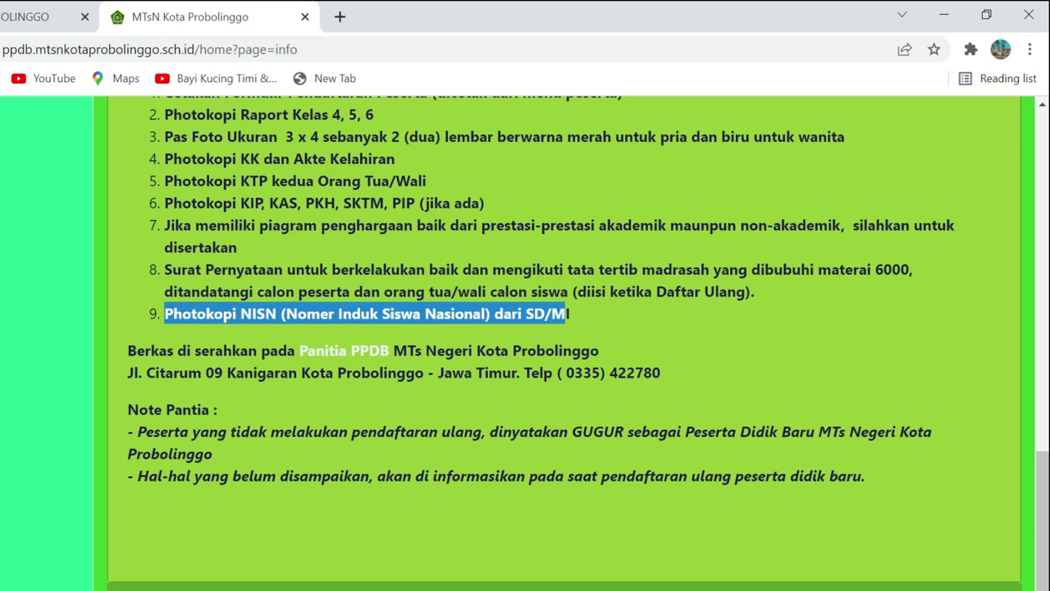
left_click_drag(137, 432, 884, 452)
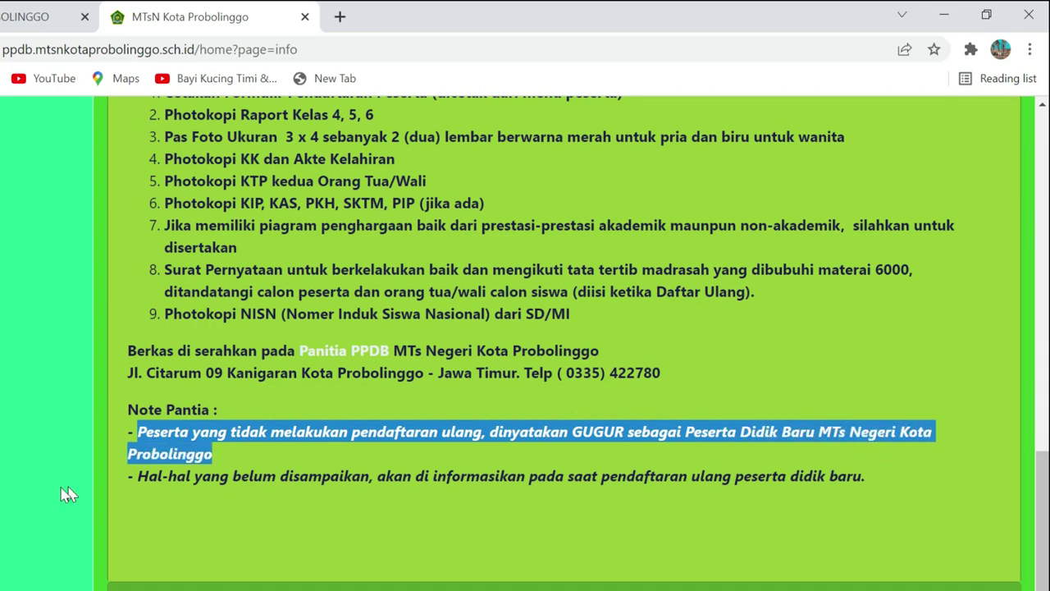
left_click_drag(137, 476, 866, 476)
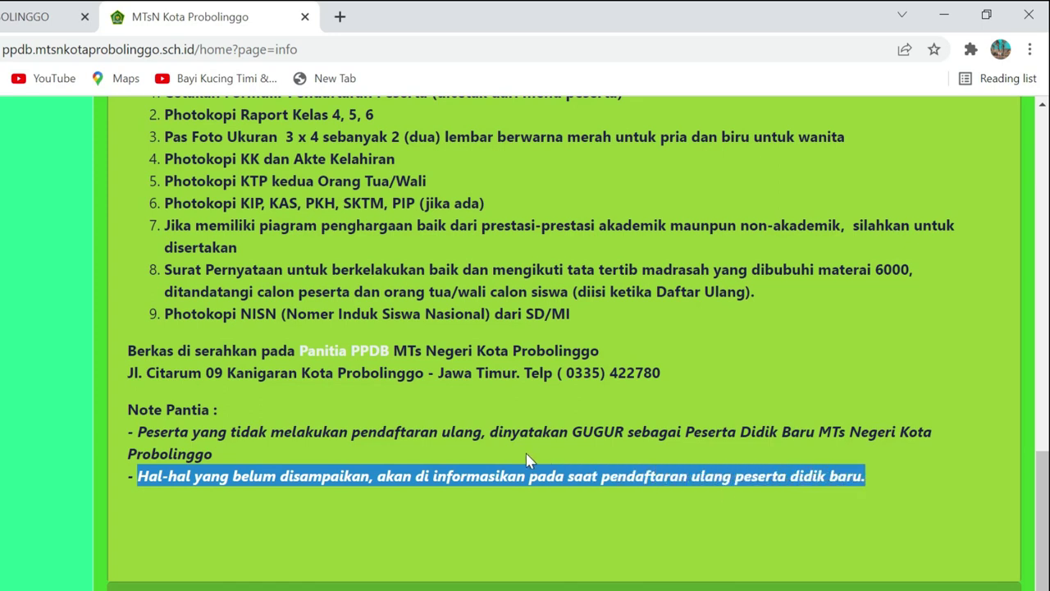
scroll(539, 445, "up", 4)
scroll(582, 548, "down", 4)
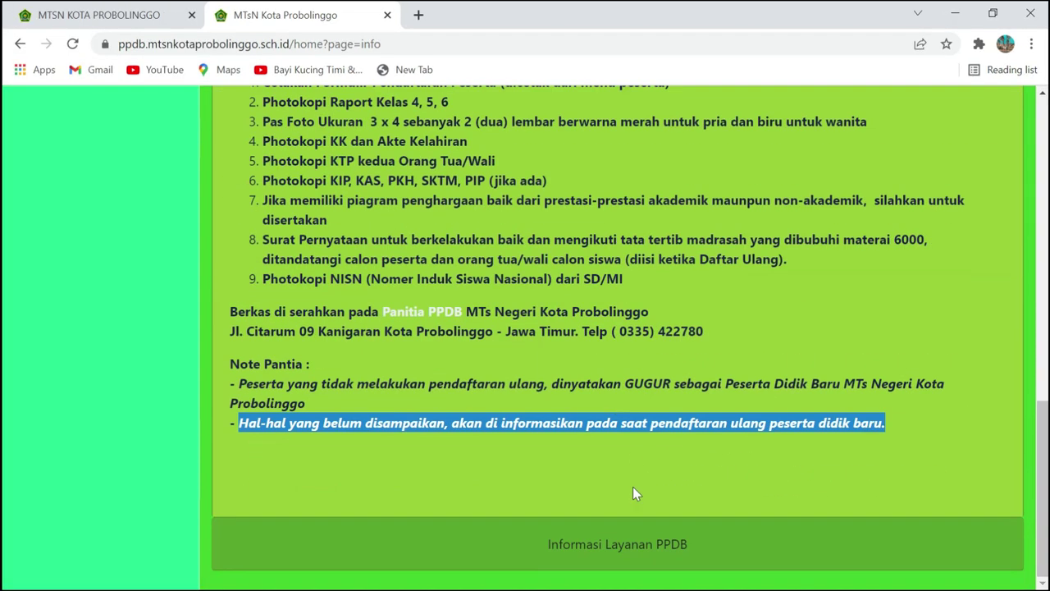
Expand the PPDB service information contacts section and read it
left_click(621, 545)
scroll(628, 480, "down", 3)
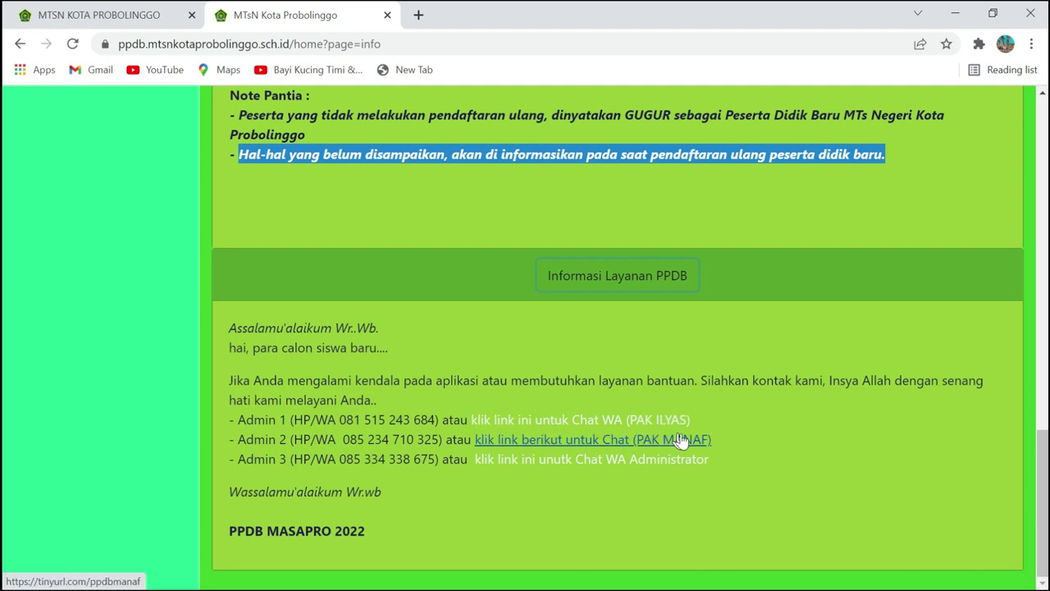
scroll(681, 419, "up", 10)
Return to Informasi Pendaftaran and open the Buat Akun applicant registration form
scroll(759, 415, "up", 2)
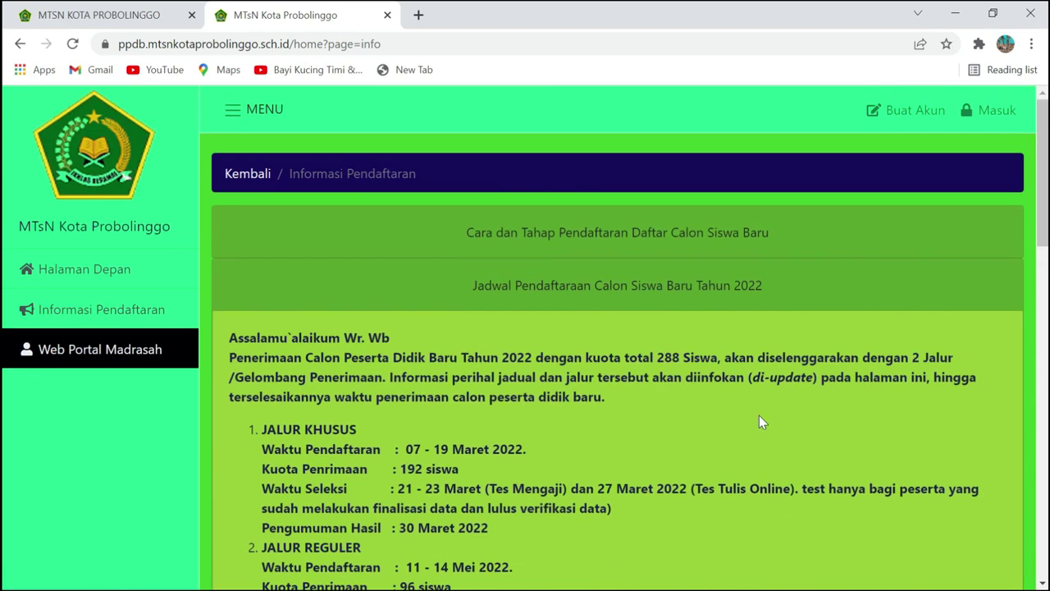
left_click(89, 310)
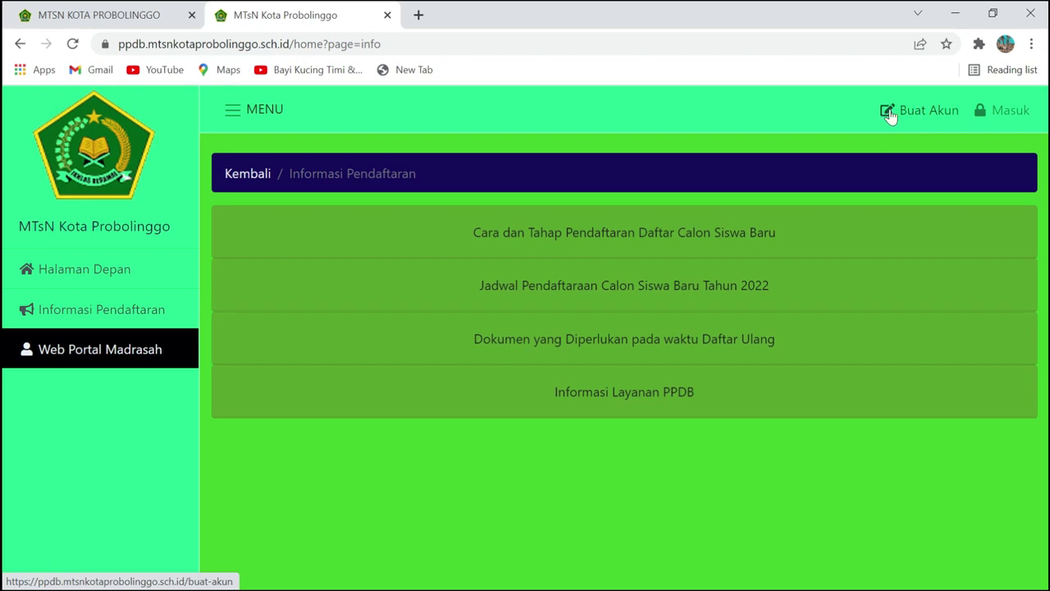
left_click(909, 117)
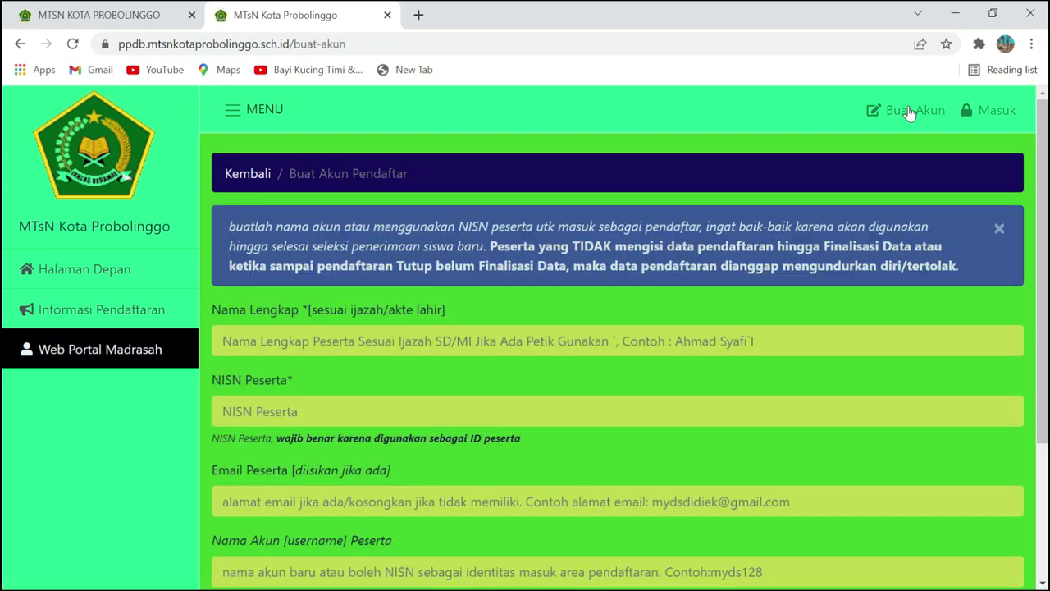
Fill Nama Lengkap and NISN Peserta with the student's saved autofill values
scroll(197, 312, "down", 1)
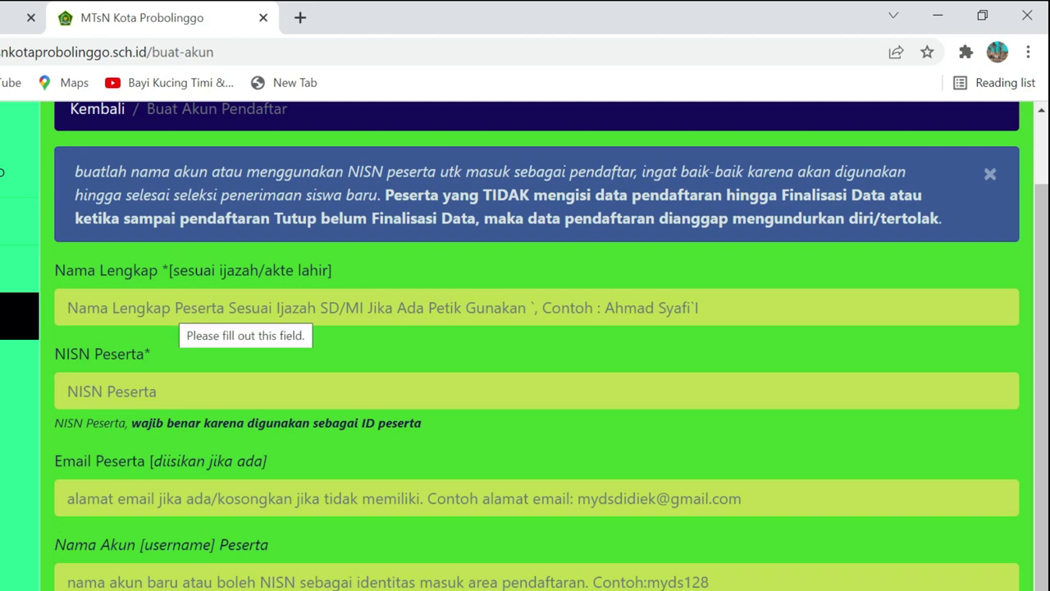
left_click(168, 310)
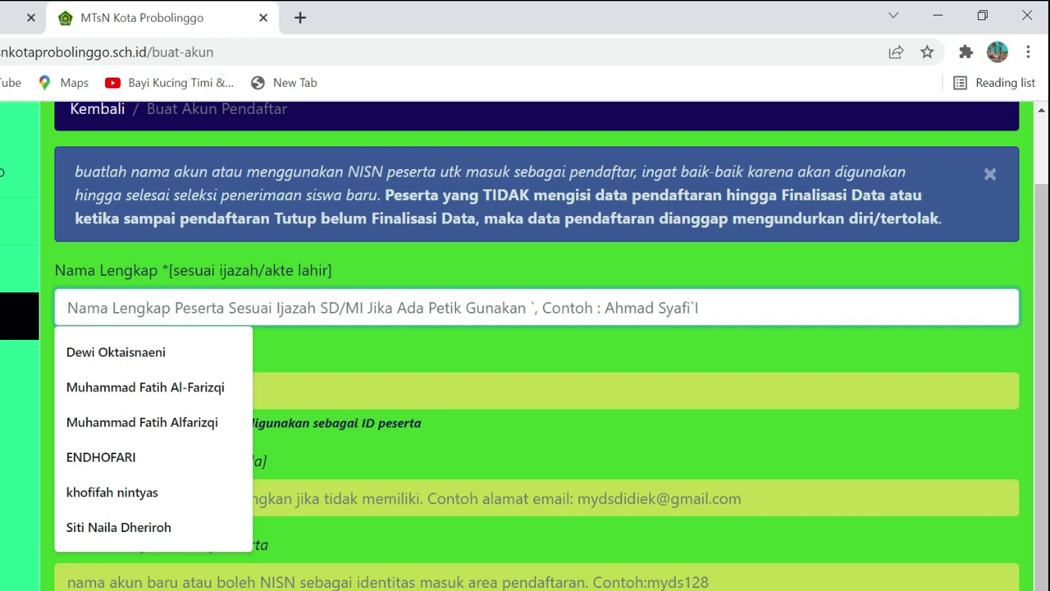
left_click(166, 422)
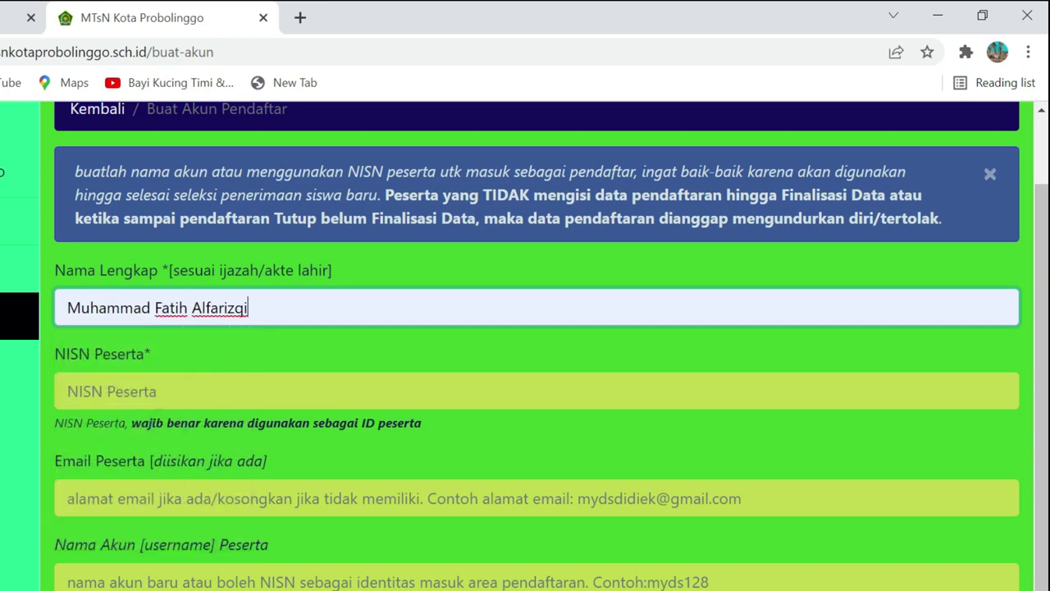
left_click(144, 391)
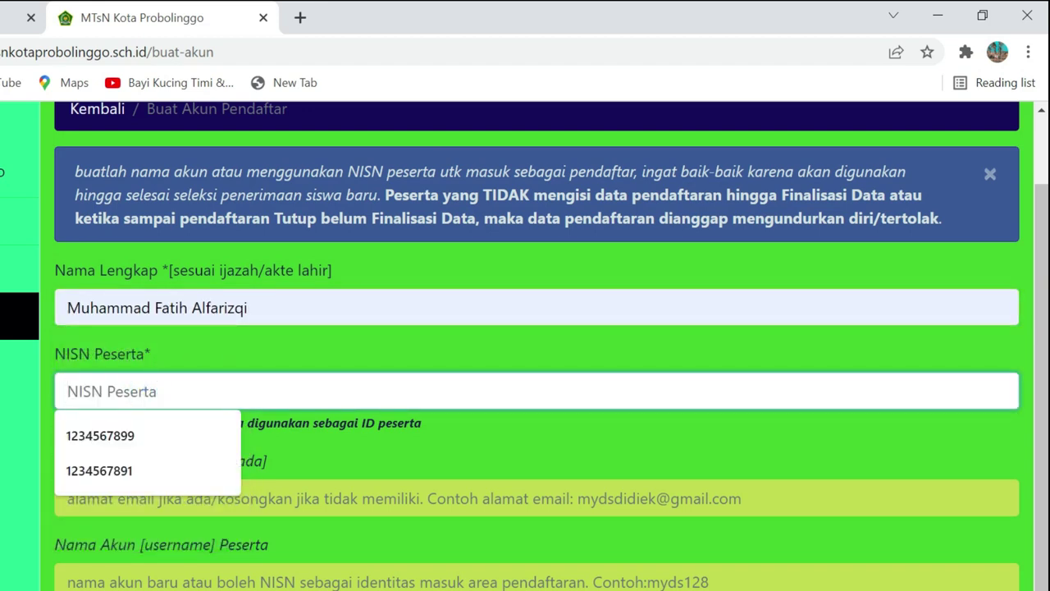
left_click(129, 470)
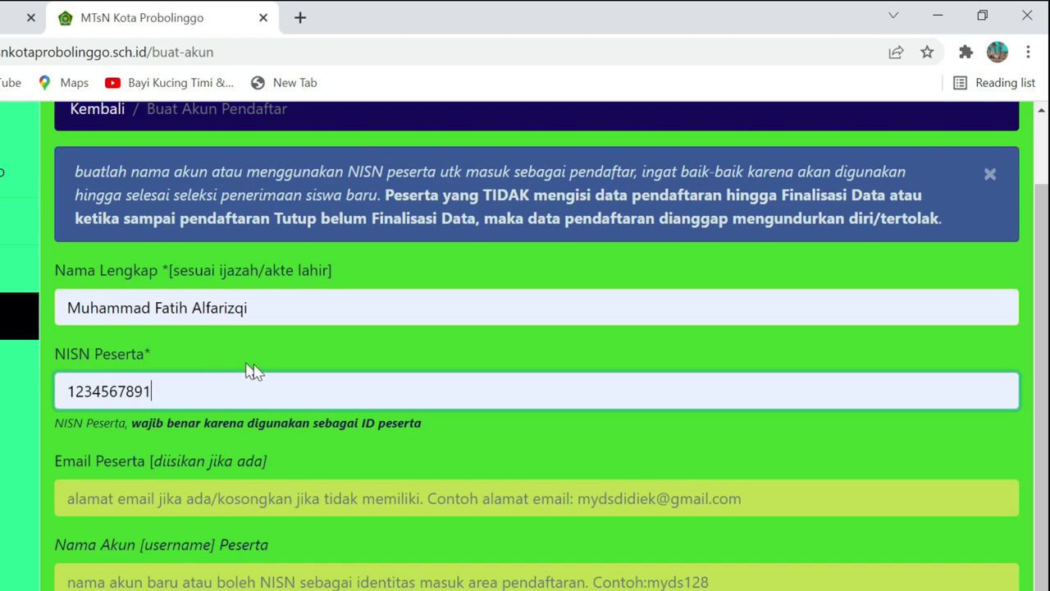
scroll(265, 370, "down", 1)
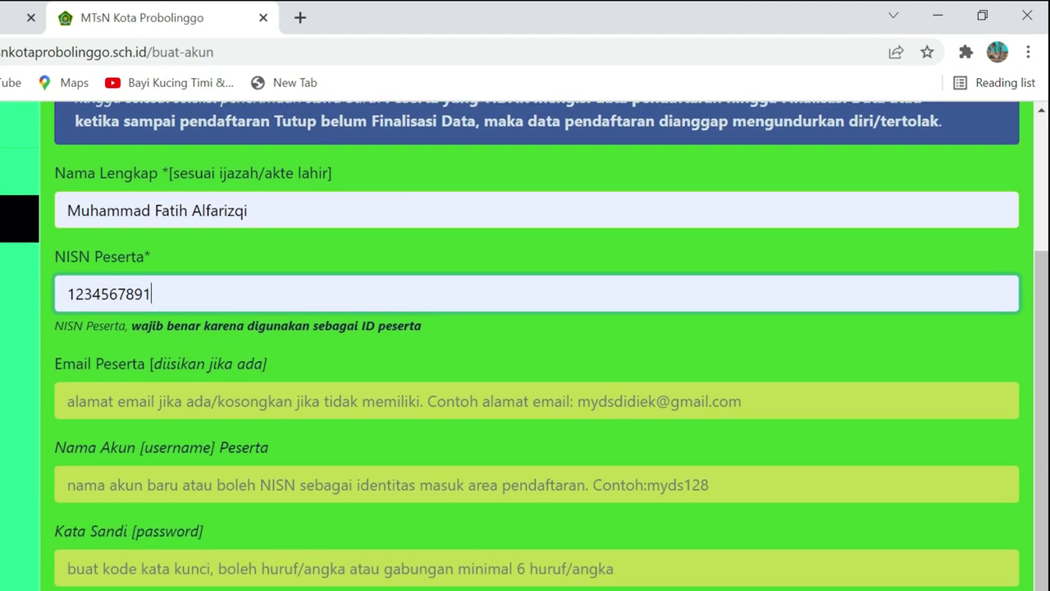
Fill the e-mail field with the student's saved address
left_click(124, 407)
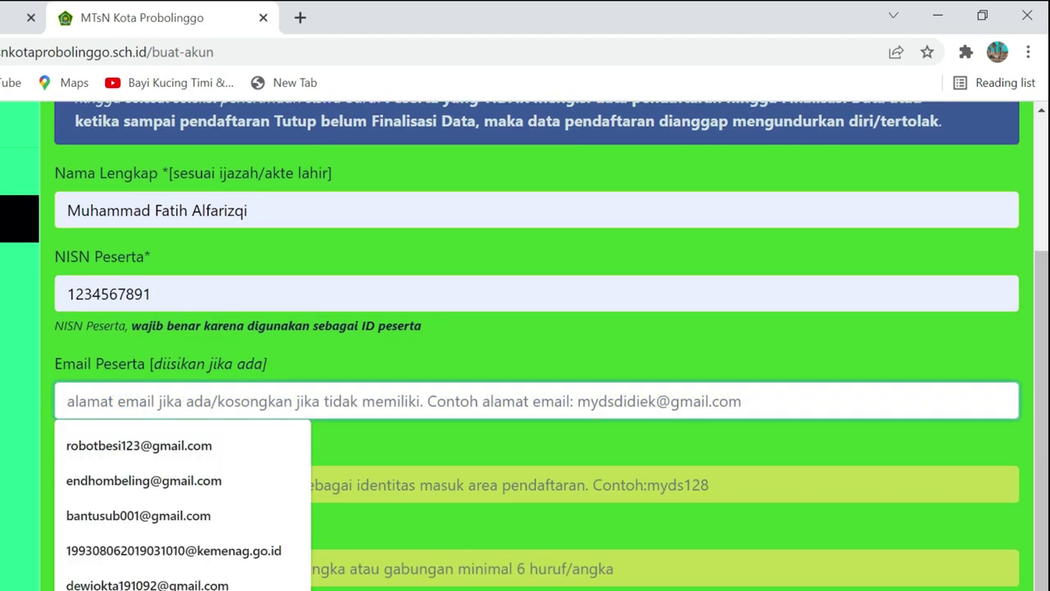
left_click(134, 445)
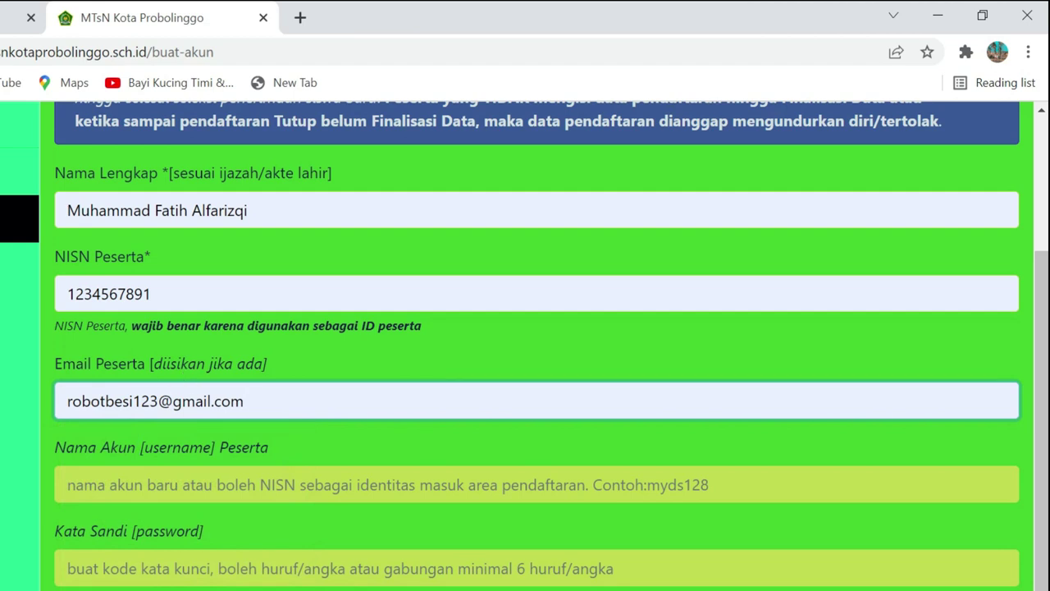
scroll(190, 409, "down", 1)
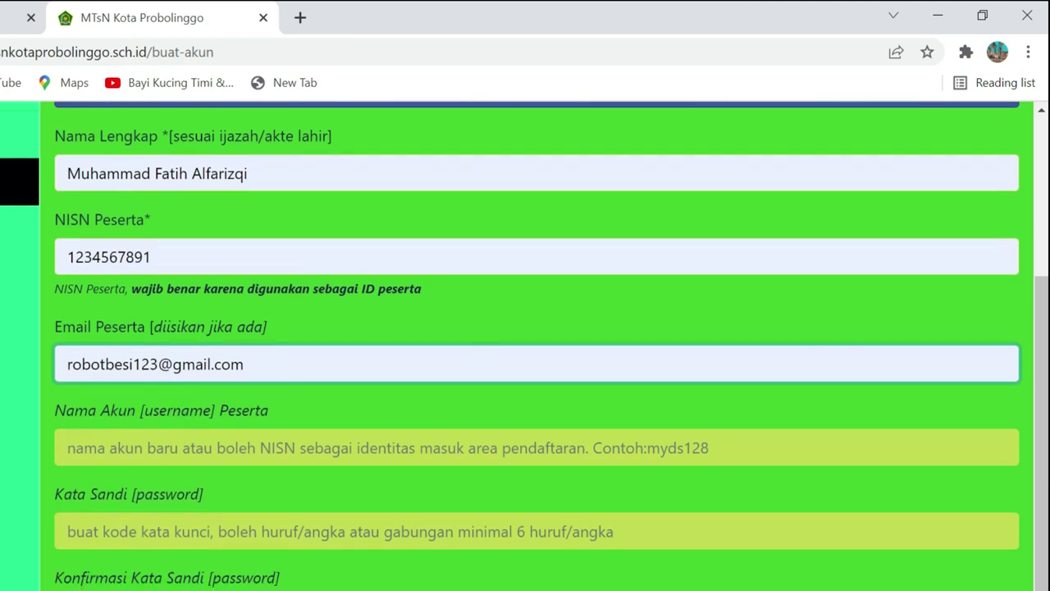
Copy the NISN and paste it into Nama Akun as the username
left_click(72, 445)
left_click(71, 445)
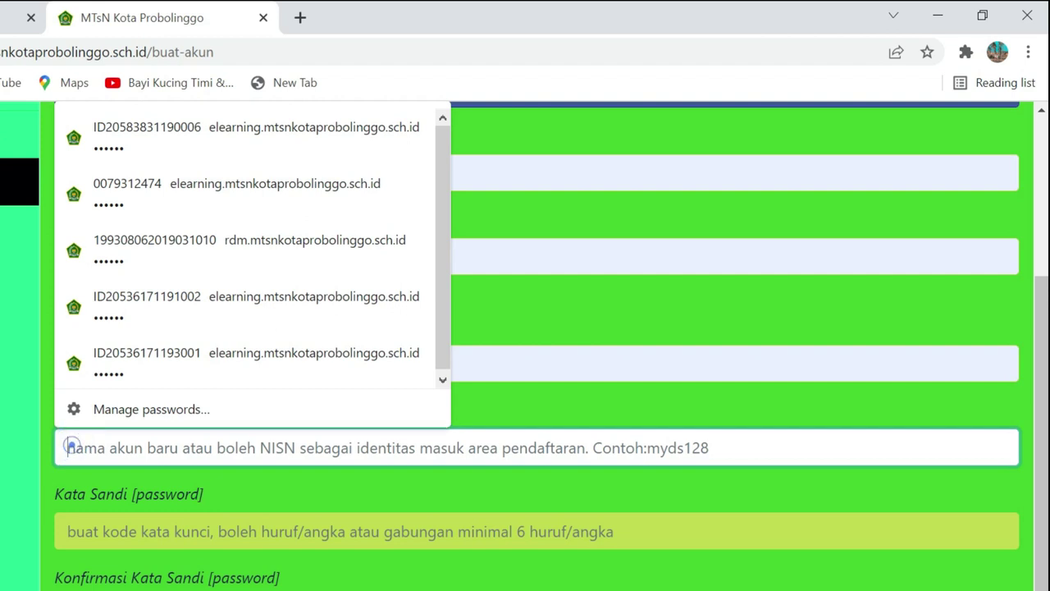
left_click(259, 487)
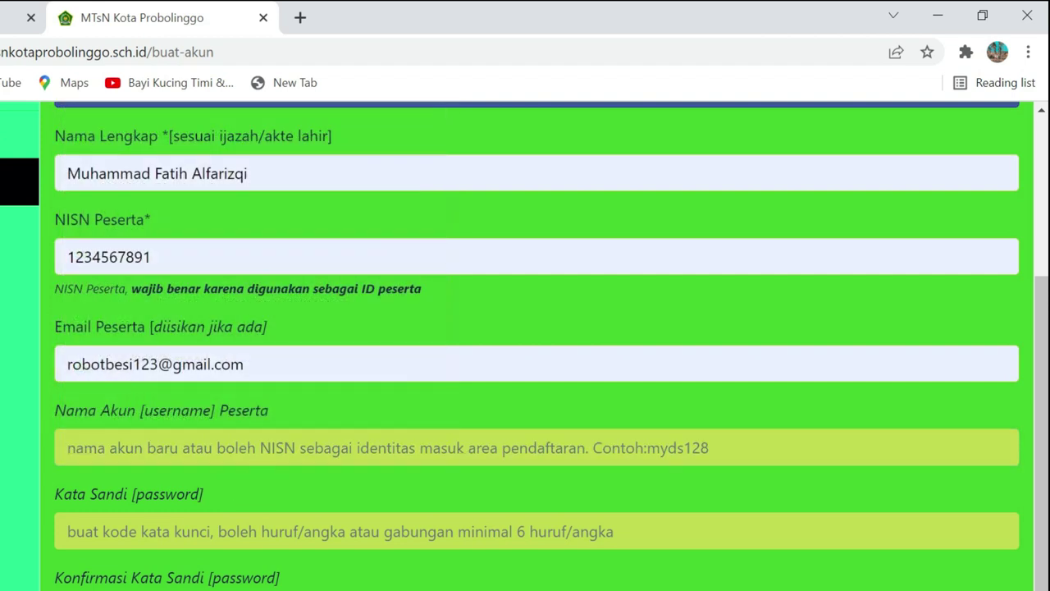
left_click_drag(154, 257, 47, 257)
key("ctrl+c")
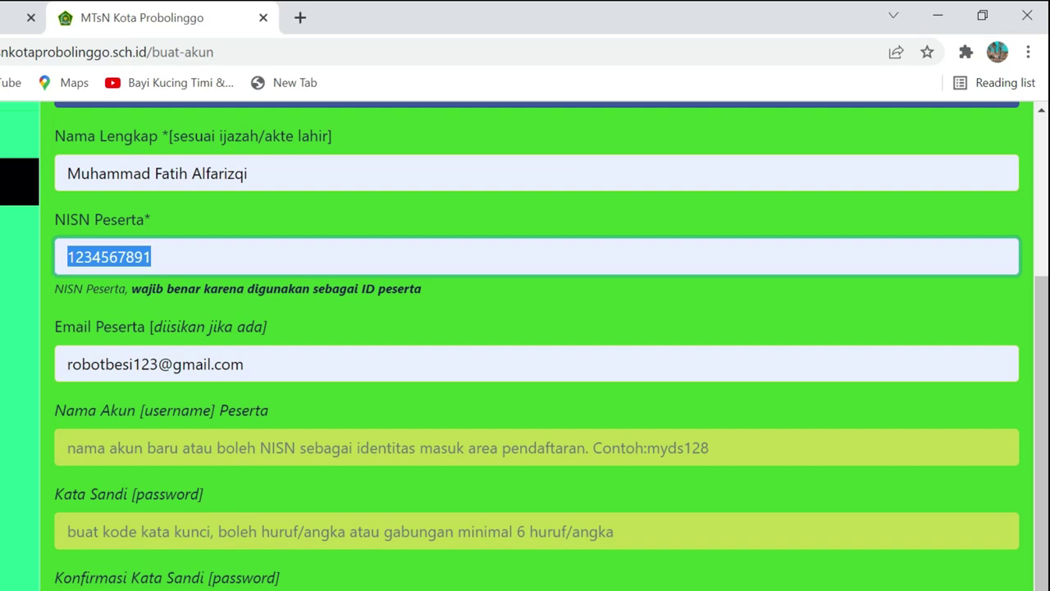
left_click(381, 447)
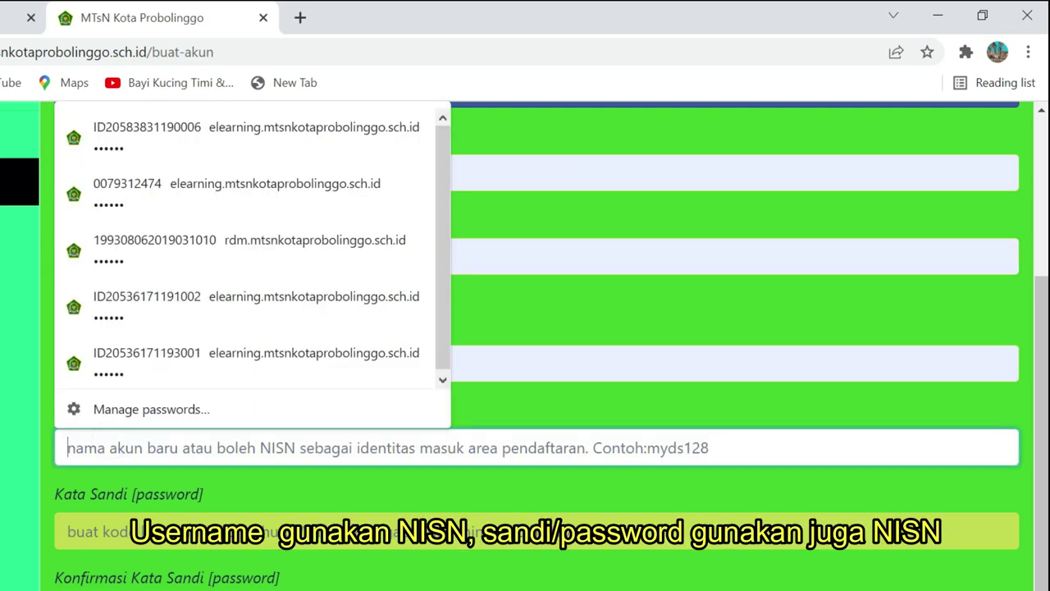
key("ctrl+v")
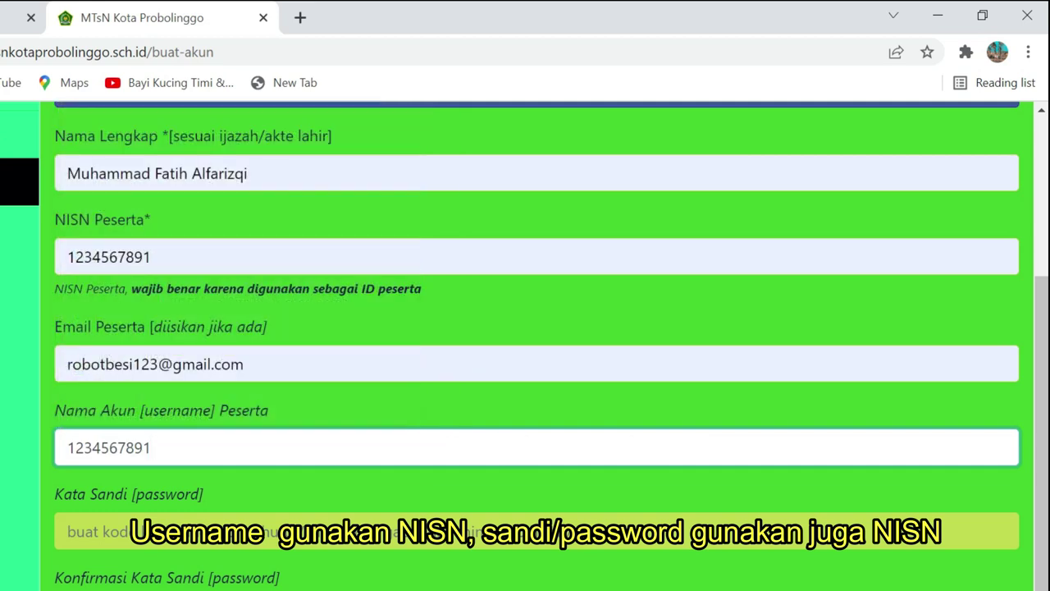
key("ctrl+a")
left_click(204, 446)
Paste the NISN into Kata Sandi as the account password
left_click(159, 246)
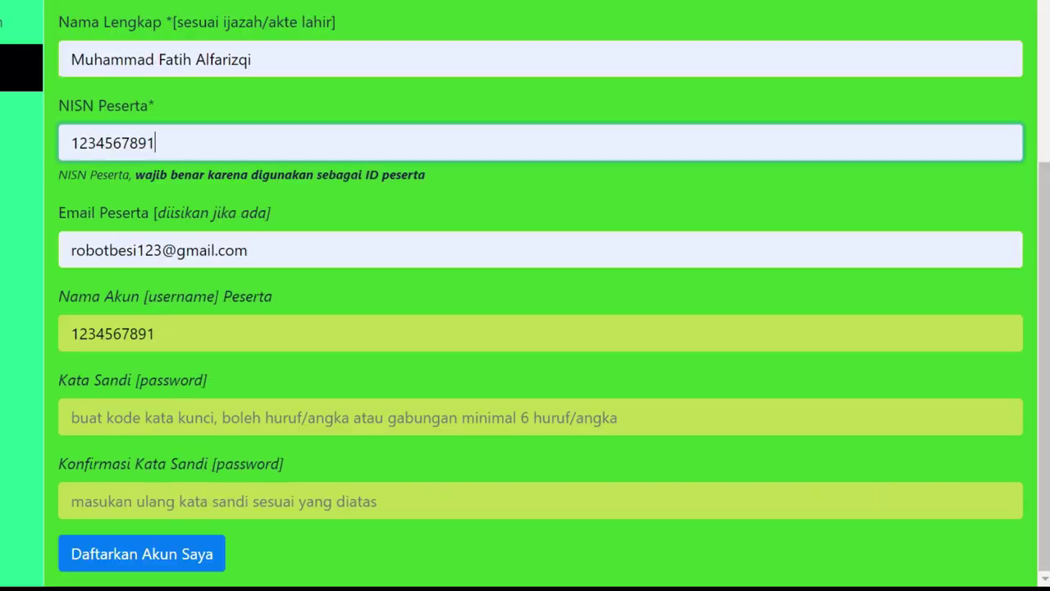
left_click(161, 418)
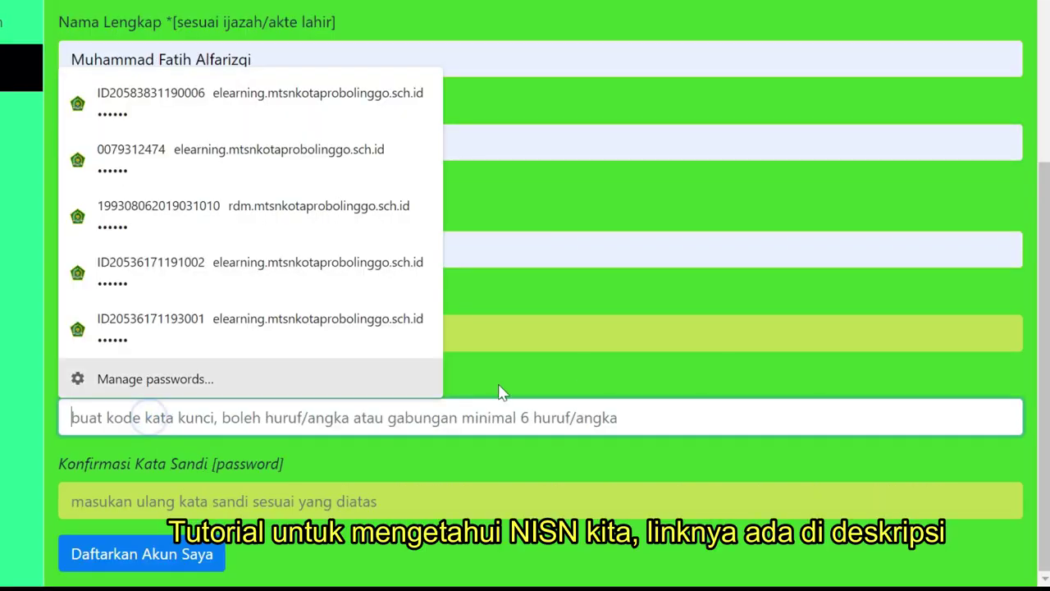
left_click(572, 361)
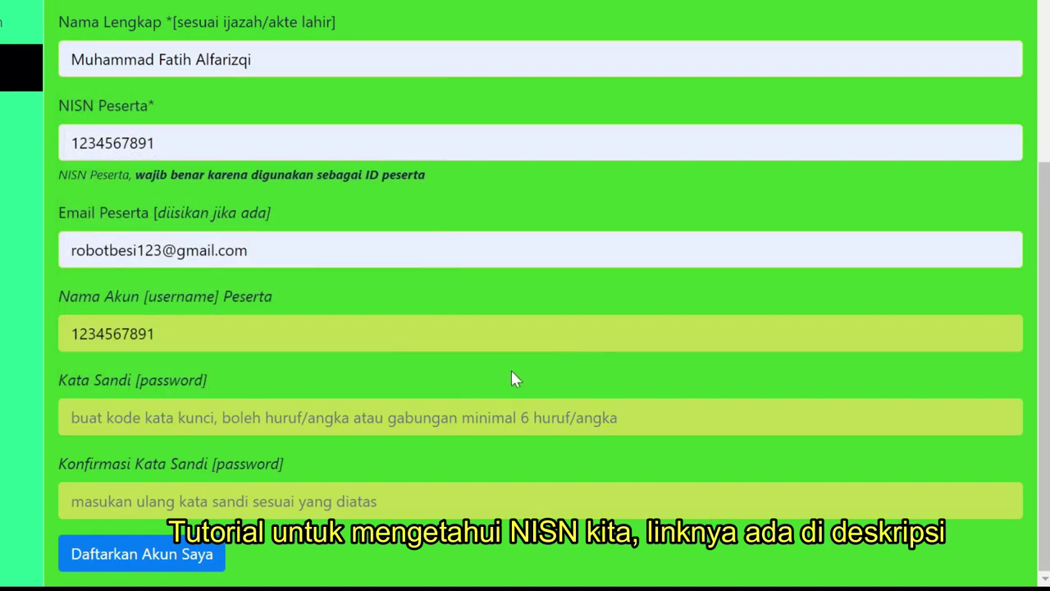
left_click(274, 415)
key("ctrl+v")
left_click(456, 362)
Paste the same password into Konfirmasi Kata Sandi and submit with Daftarkan Akun Saya
left_click(282, 498)
left_click(455, 535)
left_click(386, 500)
key("ctrl+v")
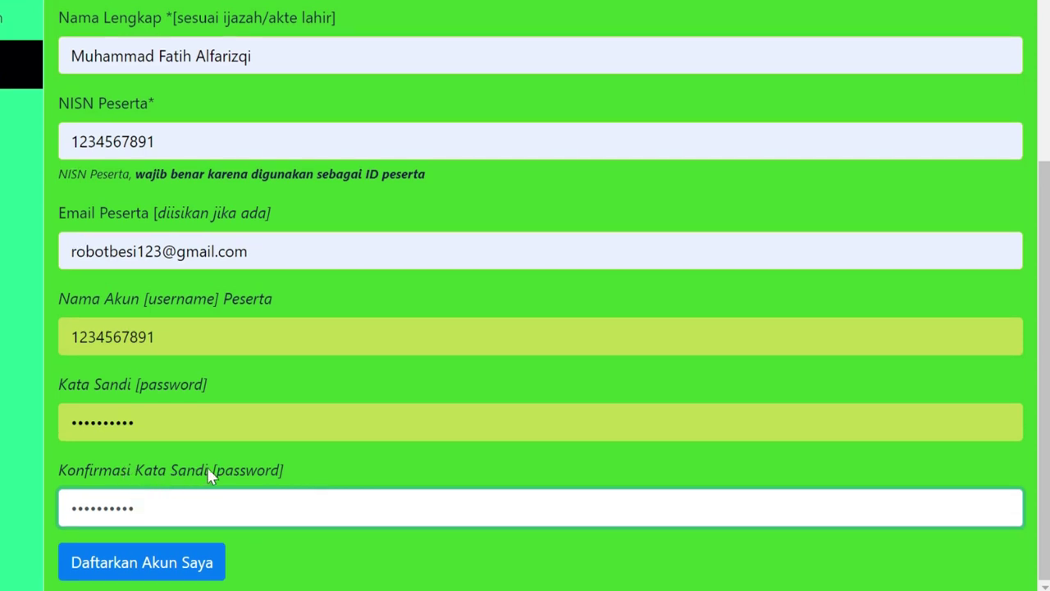
scroll(246, 292, "up", 2)
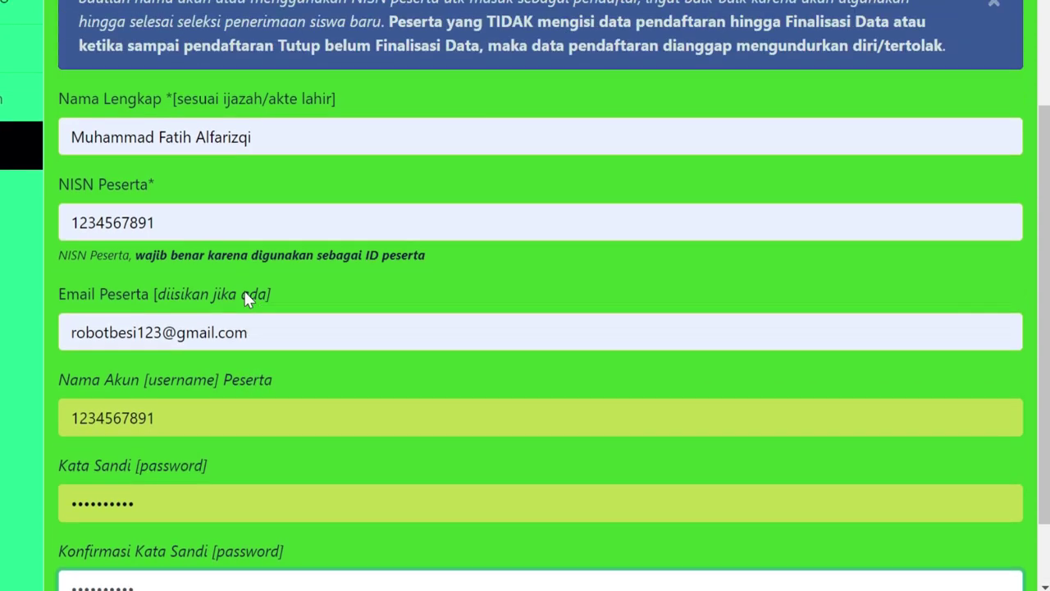
scroll(211, 308, "down", 2)
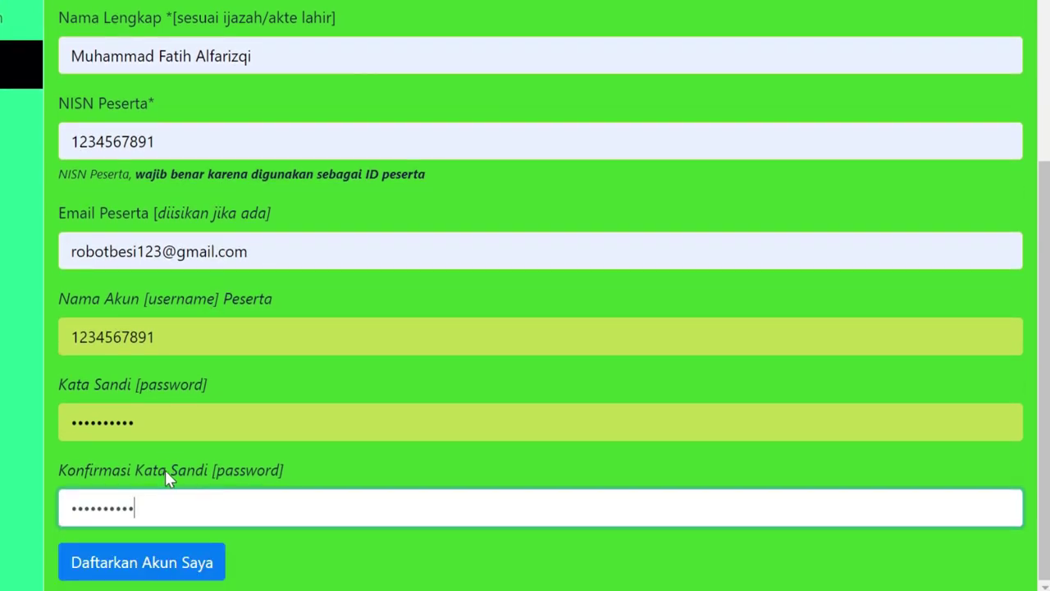
left_click(179, 567)
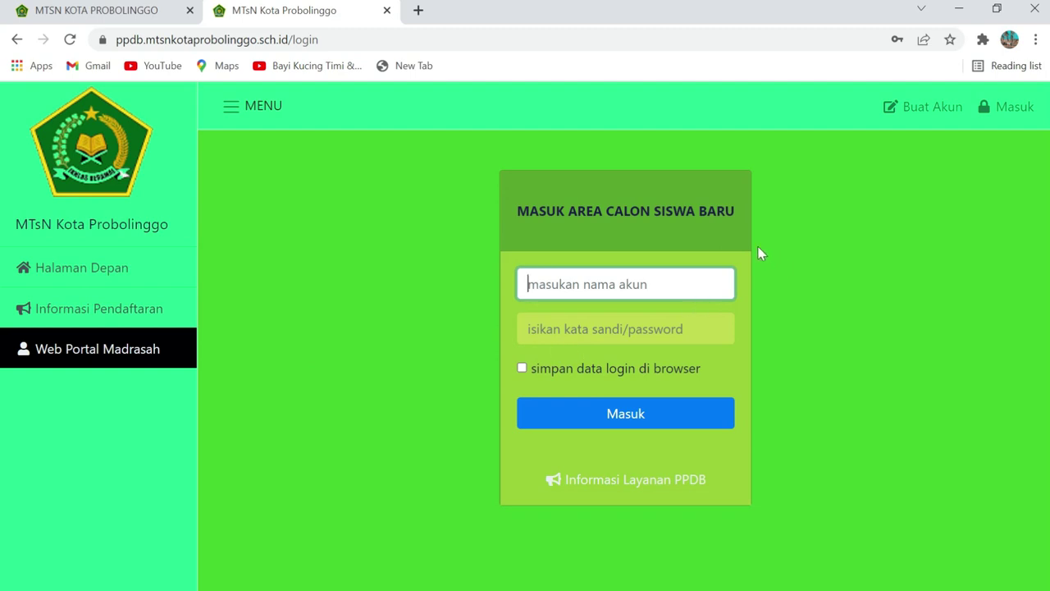
Log in with the NISN as username and password, ticking 'simpan data login di browser'
left_click(591, 282)
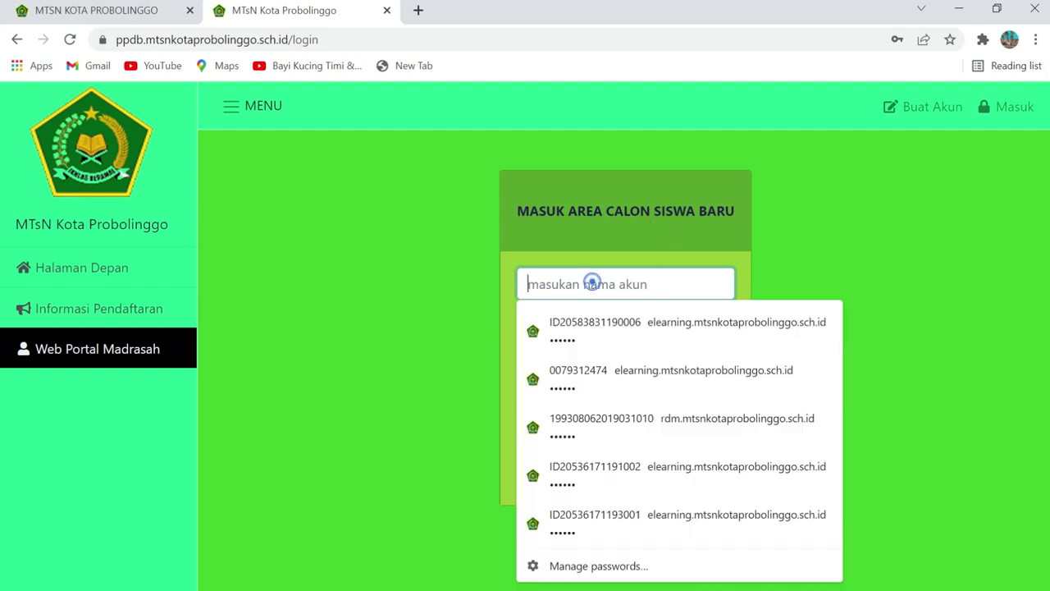
type("1234567891")
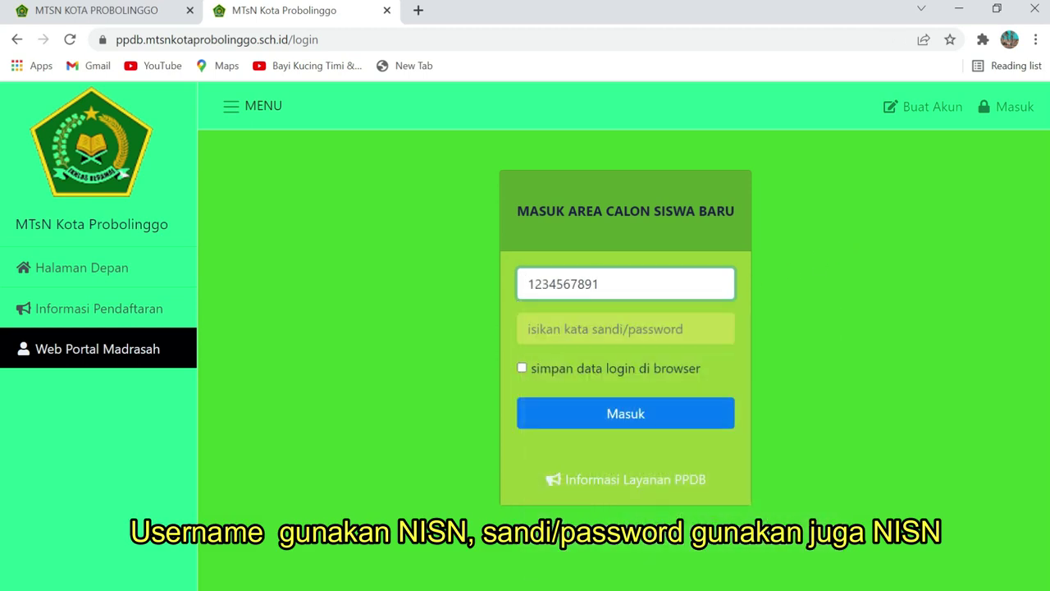
left_click(582, 329)
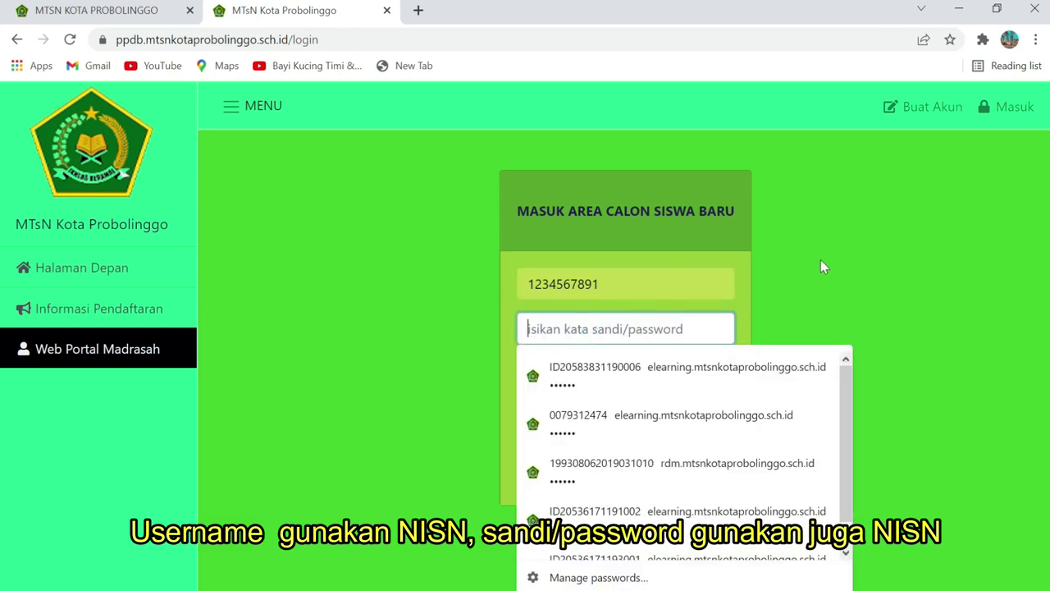
type("1234567891")
left_click(822, 261)
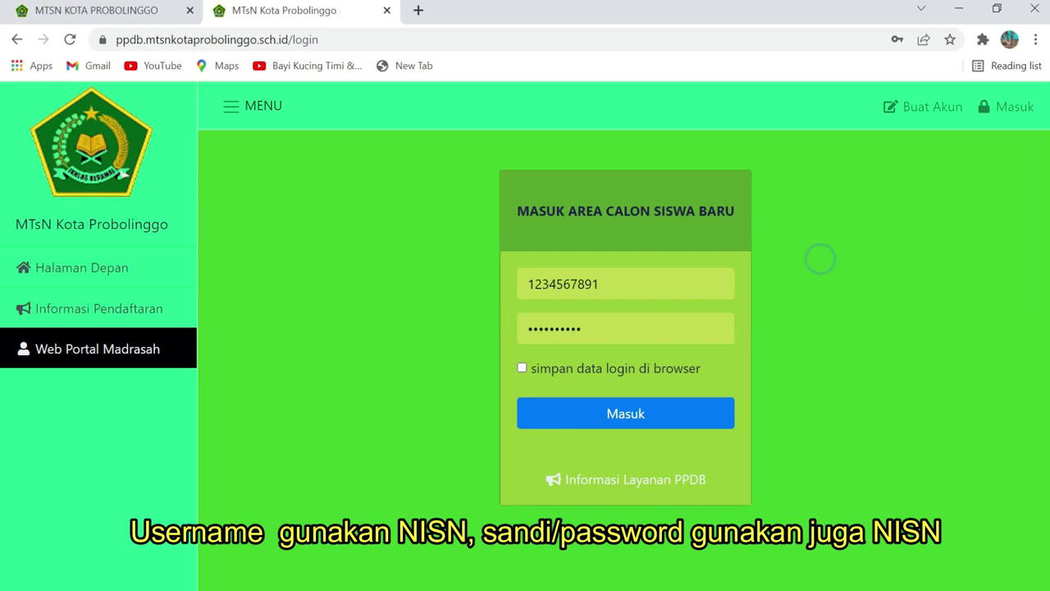
left_click(522, 369)
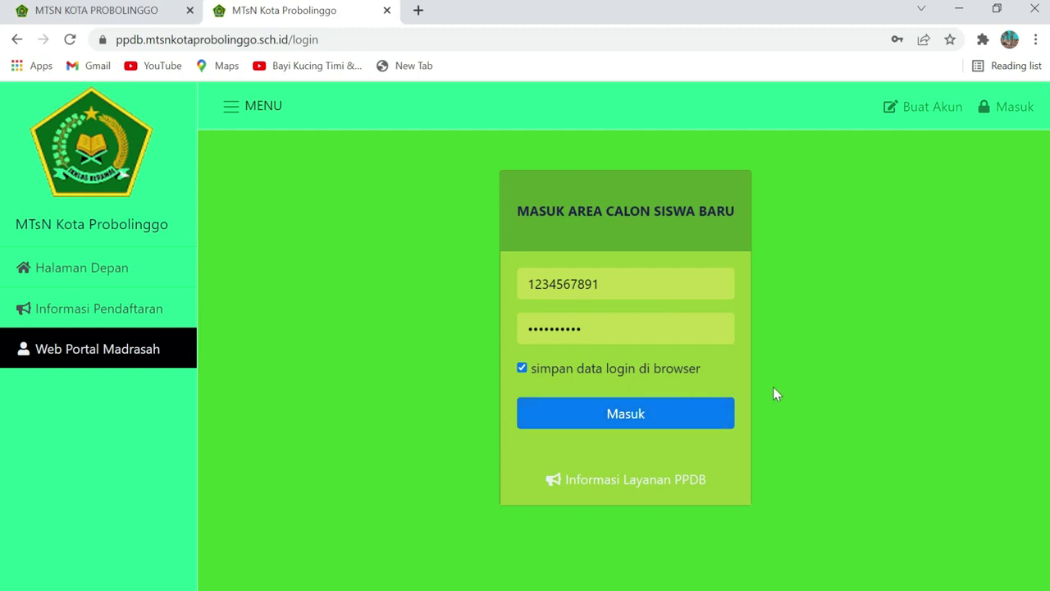
left_click(576, 413)
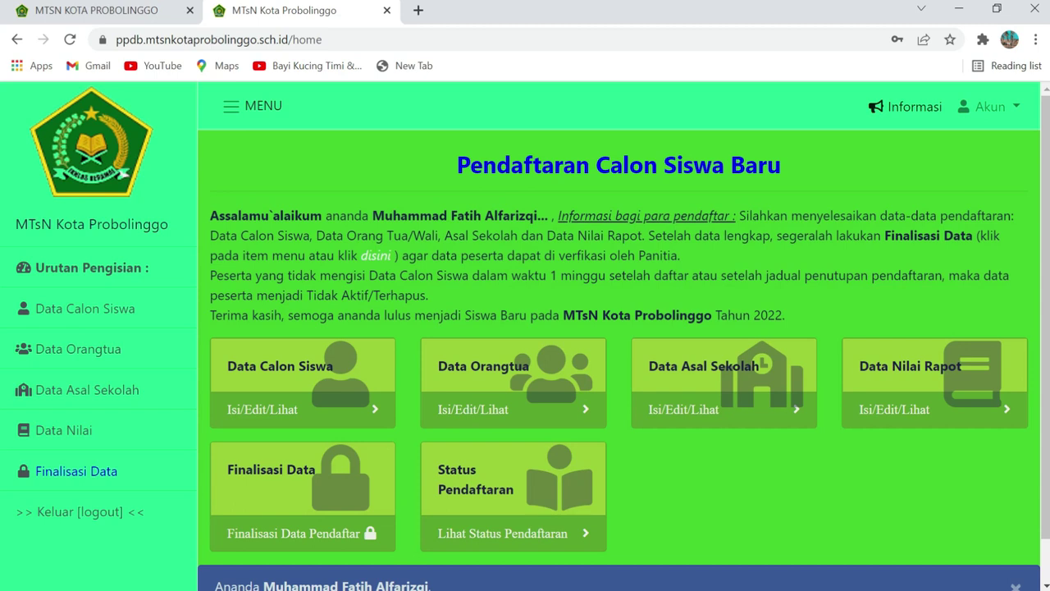
Open the Data Calon Siswa form via the card's Isi/Edit/Lihat link
scroll(346, 301, "down", 1)
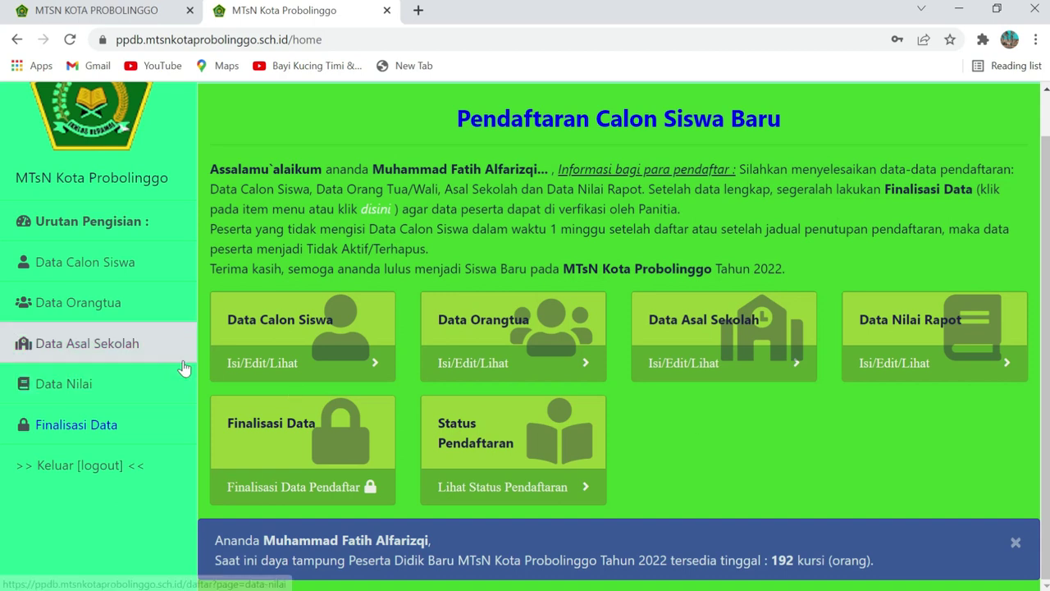
left_click(256, 369)
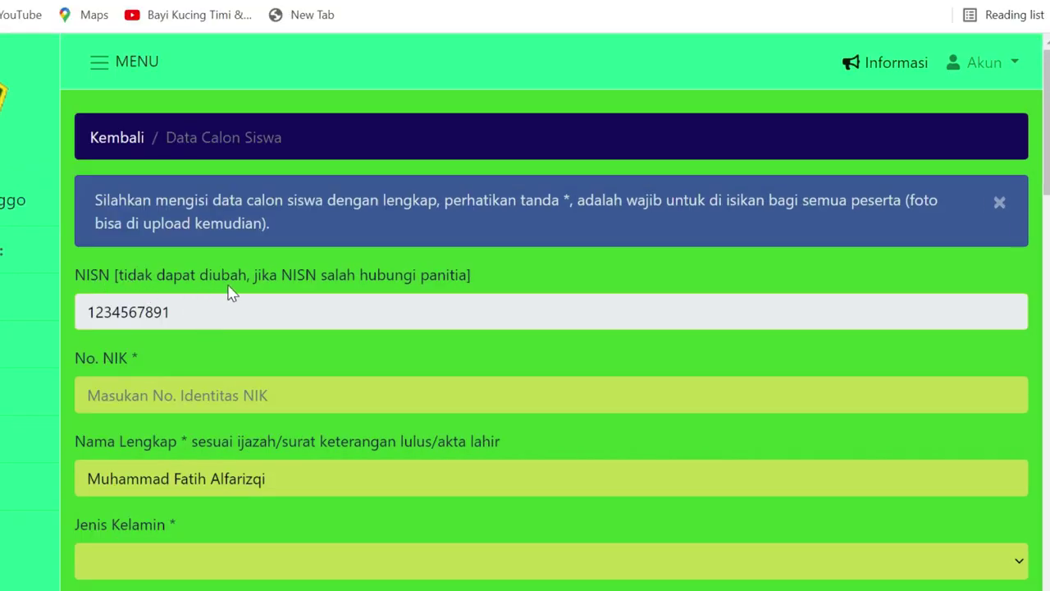
Enter the student's NIK identity number in the No. NIK field
scroll(343, 303, "down", 1)
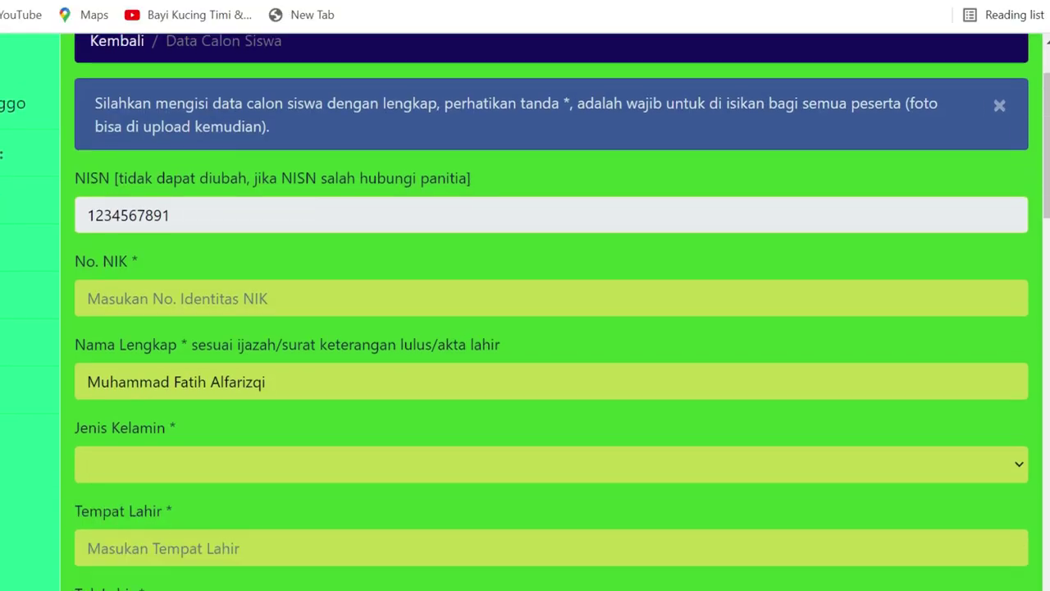
left_click(169, 298)
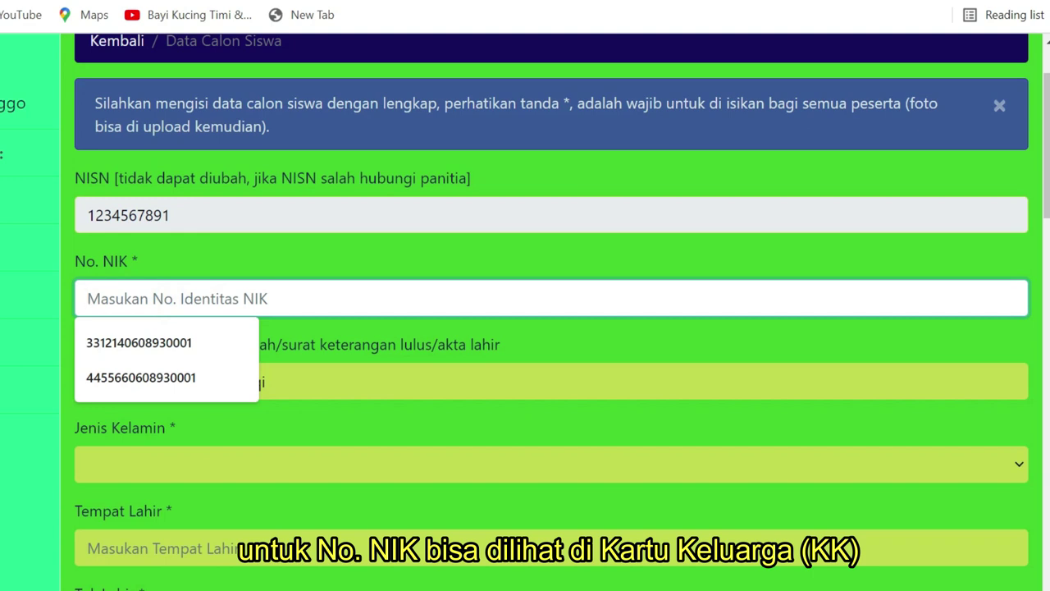
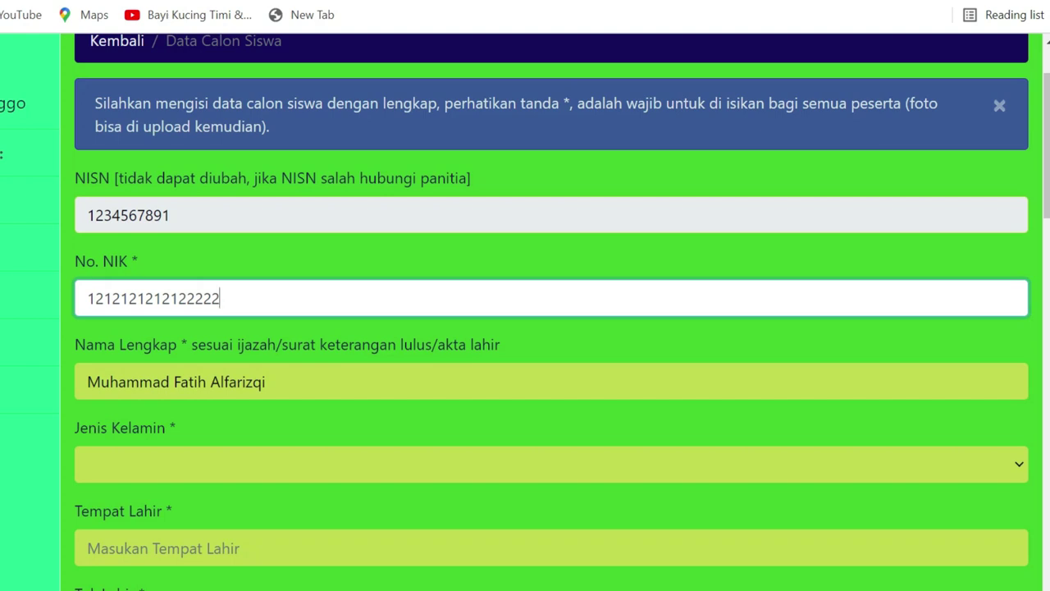
left_click(288, 380)
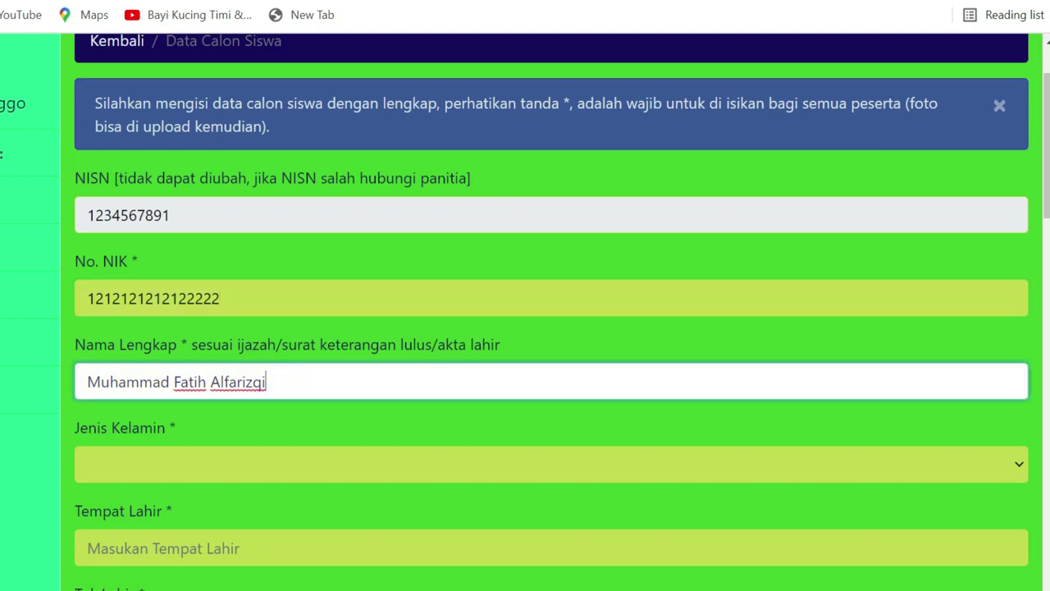
Set Jenis Kelamin to Pria and Tempat Lahir to Surabaya
scroll(299, 348, "down", 1)
left_click(227, 369)
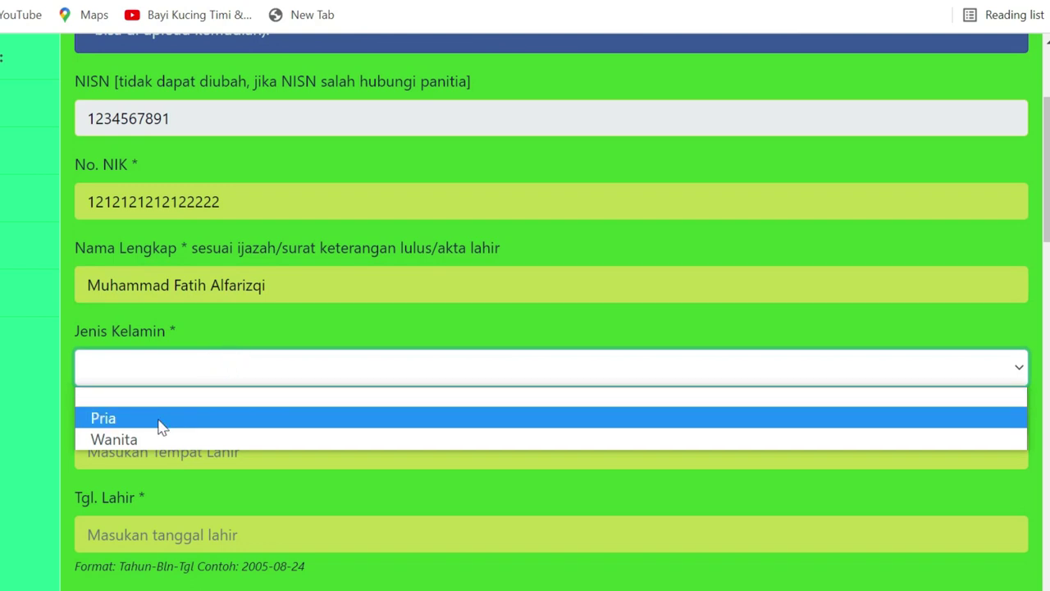
left_click(158, 419)
left_click(207, 451)
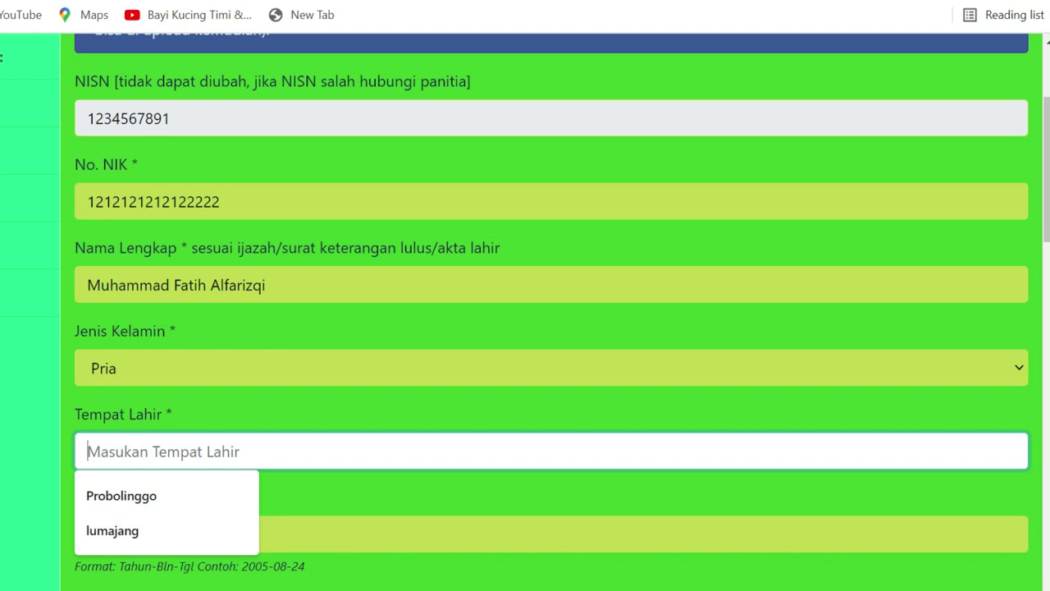
type("Surr")
key("BackSpace")
type("abaya")
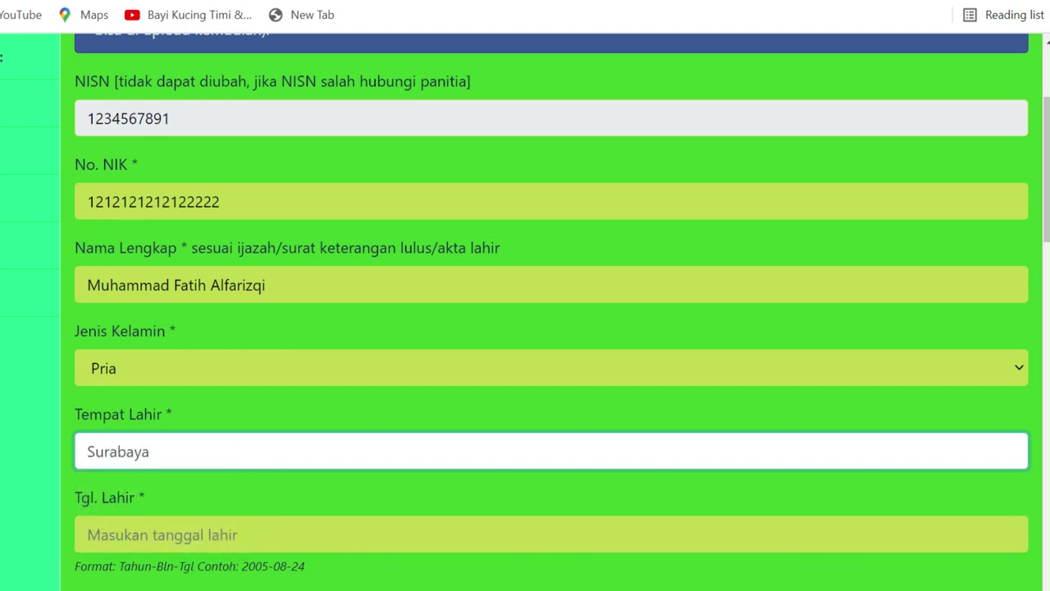
left_click(214, 412)
Focus the Tgl. Lahir field and check its format hint example 2005-08-24
scroll(214, 413, "down", 1)
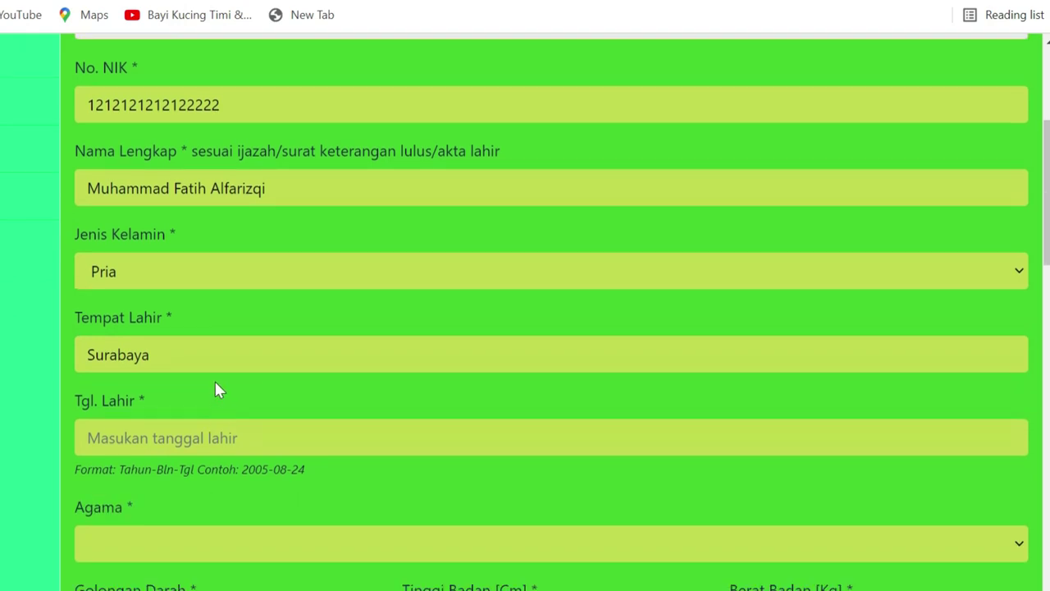
scroll(525, 312, "up", 1)
scroll(525, 312, "down", 1)
left_click(196, 340)
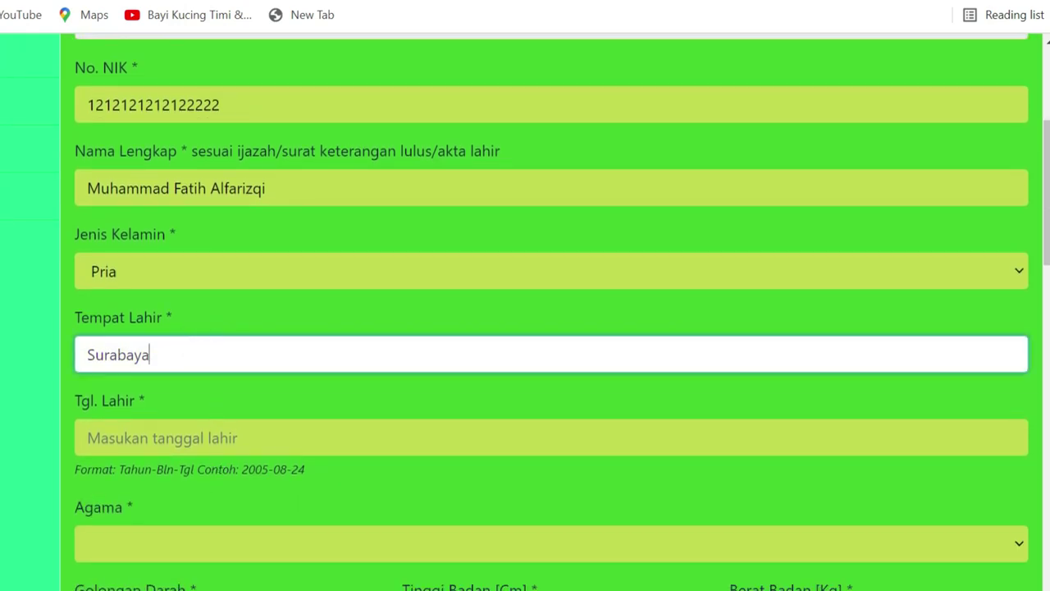
left_click(219, 436)
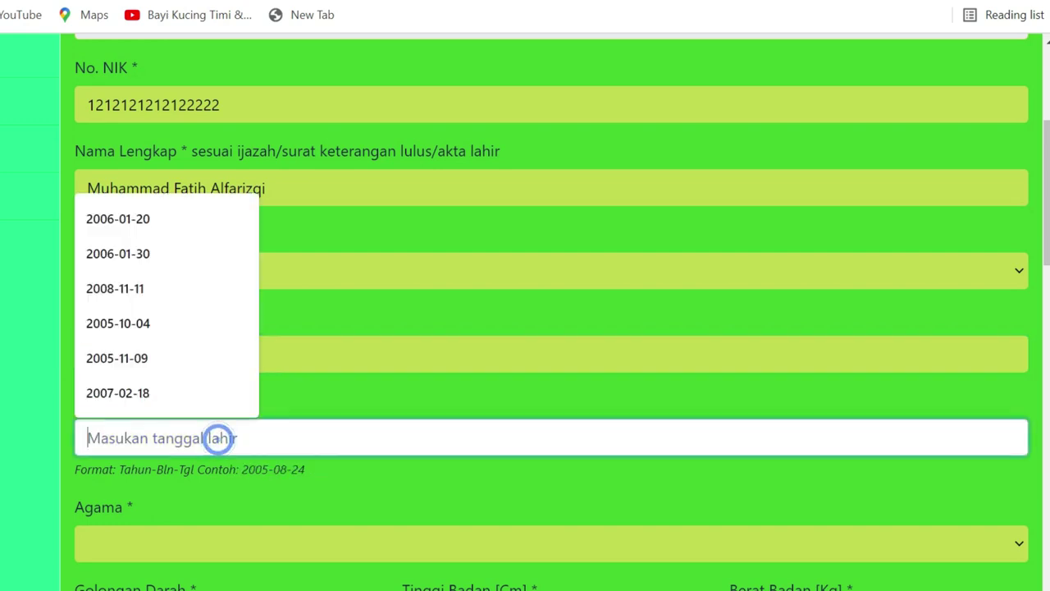
left_click(283, 492)
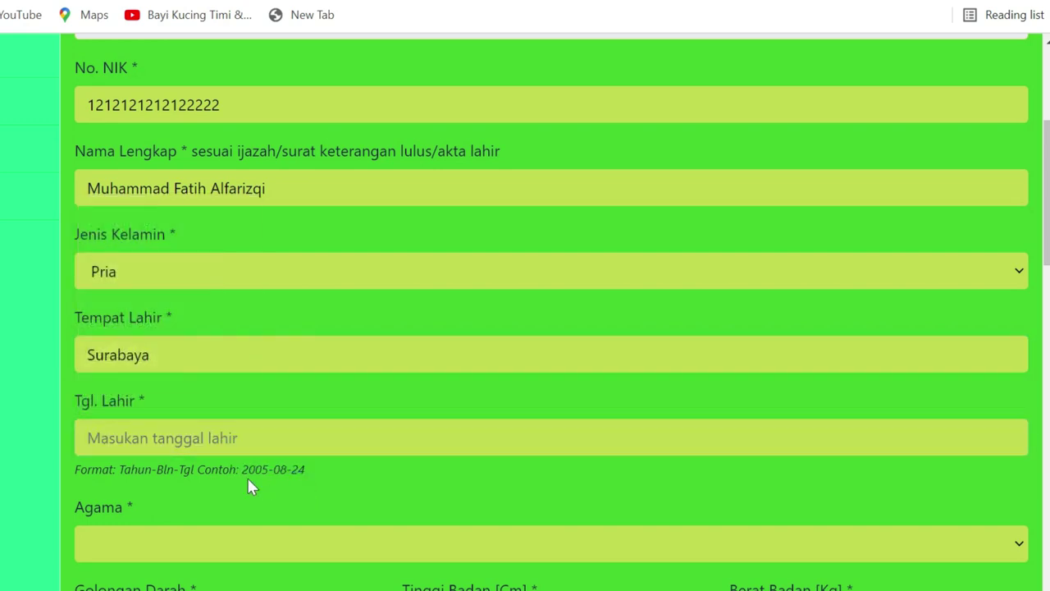
left_click_drag(242, 469, 306, 472)
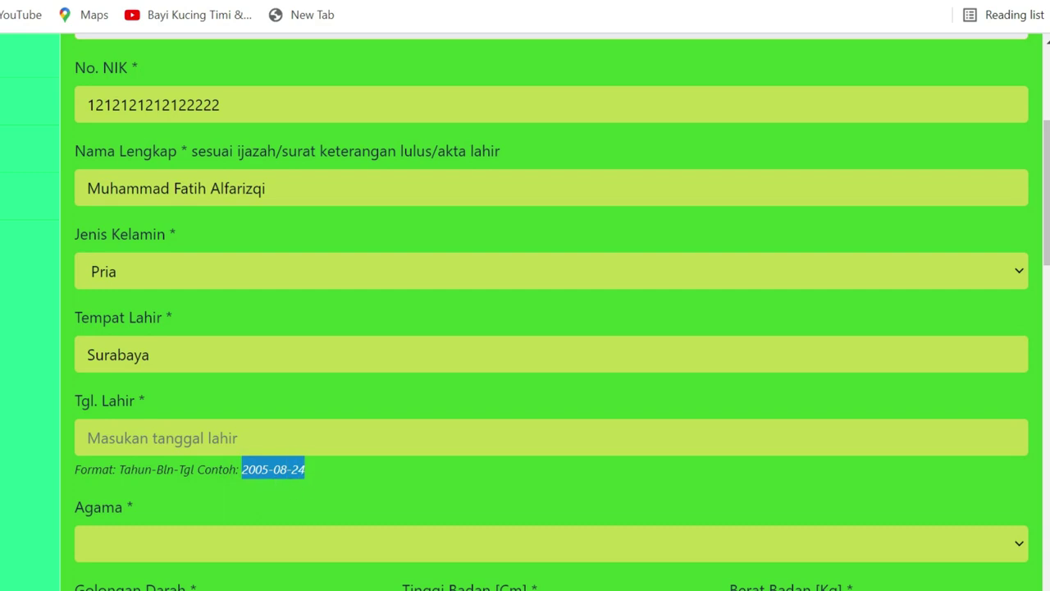
Enter 2004-08-27 as the Tgl. Lahir birth date
left_click(227, 437)
type("20")
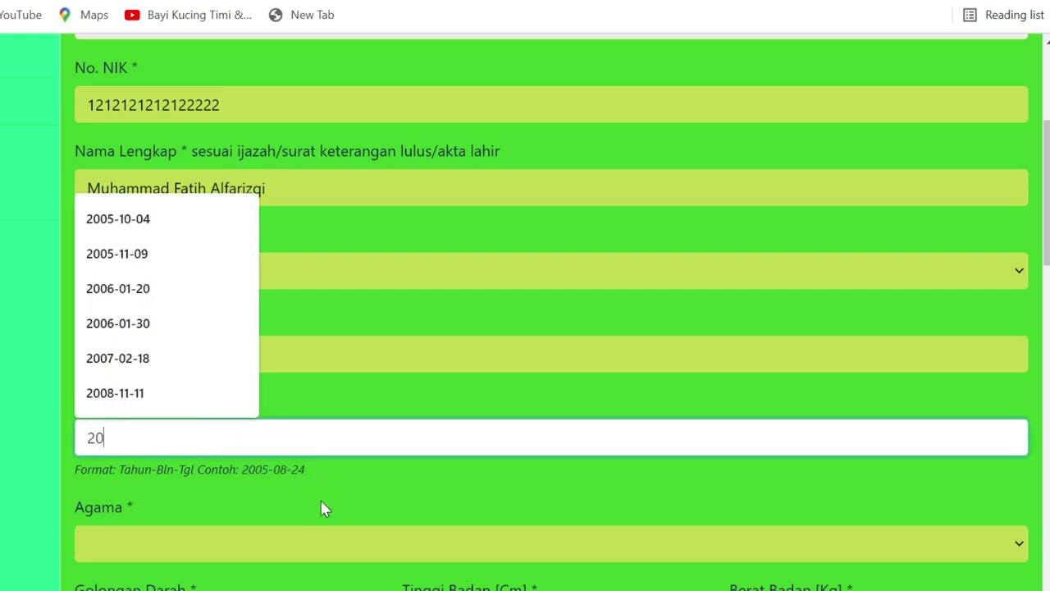
type("04")
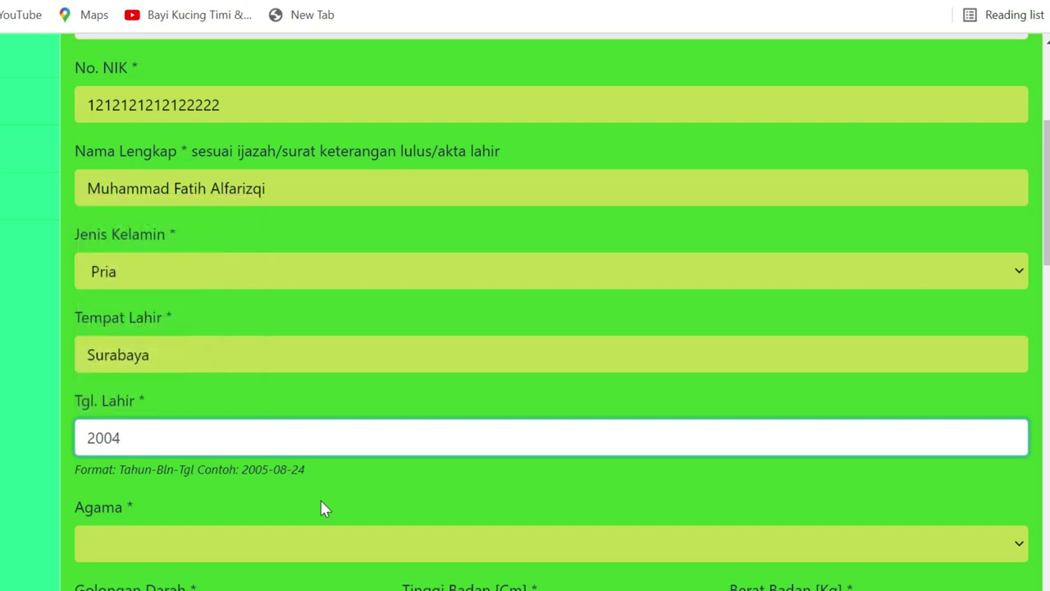
type("-08-27")
left_click(321, 502)
scroll(139, 363, "down", 1)
scroll(140, 363, "down", 2)
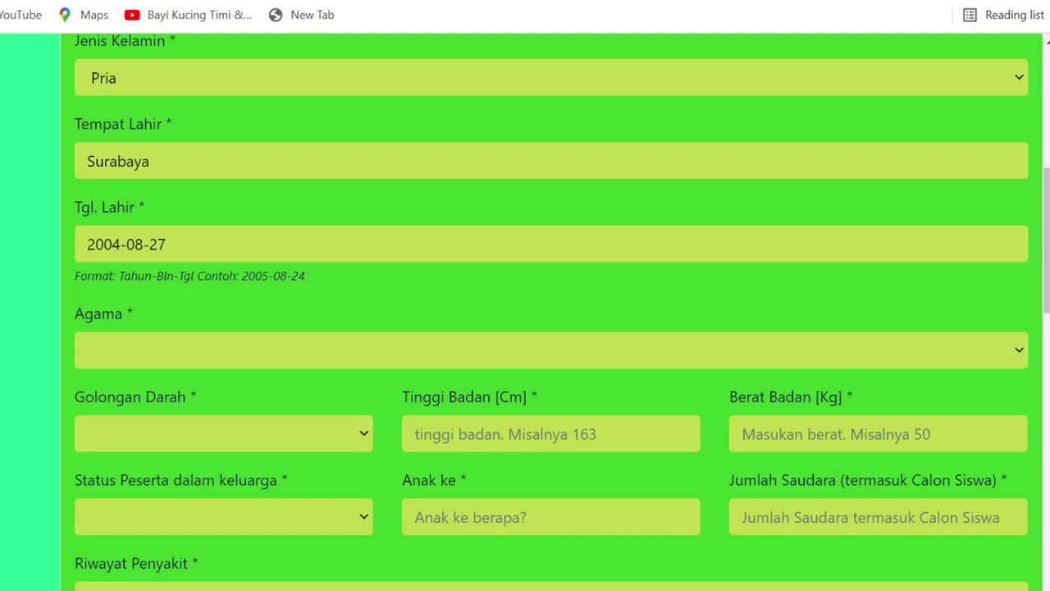
left_click(192, 349)
Set religion Islam, blood type AB, height 160 and weight 48
left_click(168, 396)
scroll(258, 405, "down", 1)
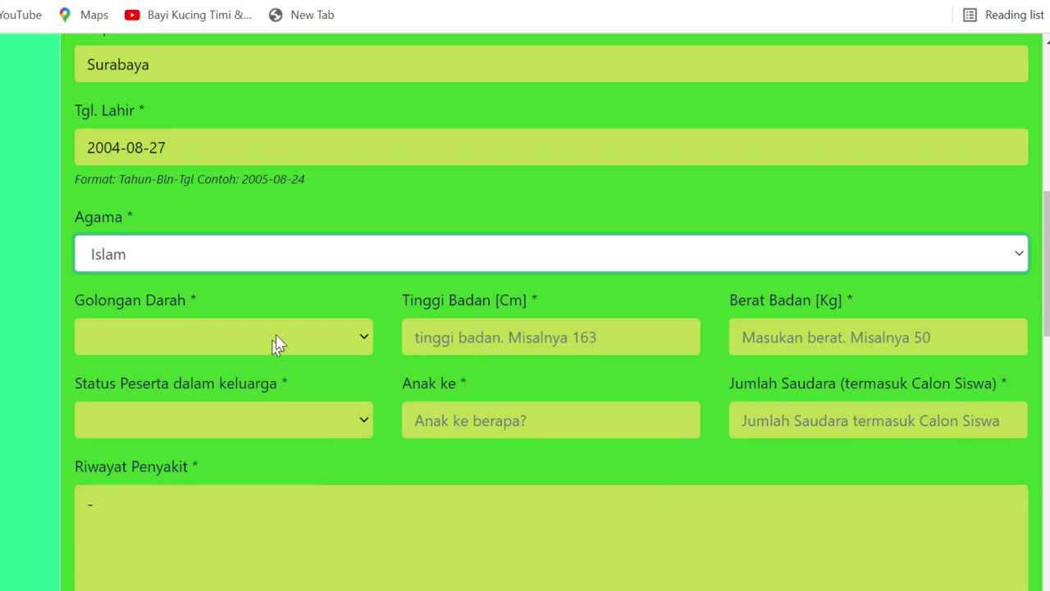
left_click(277, 336)
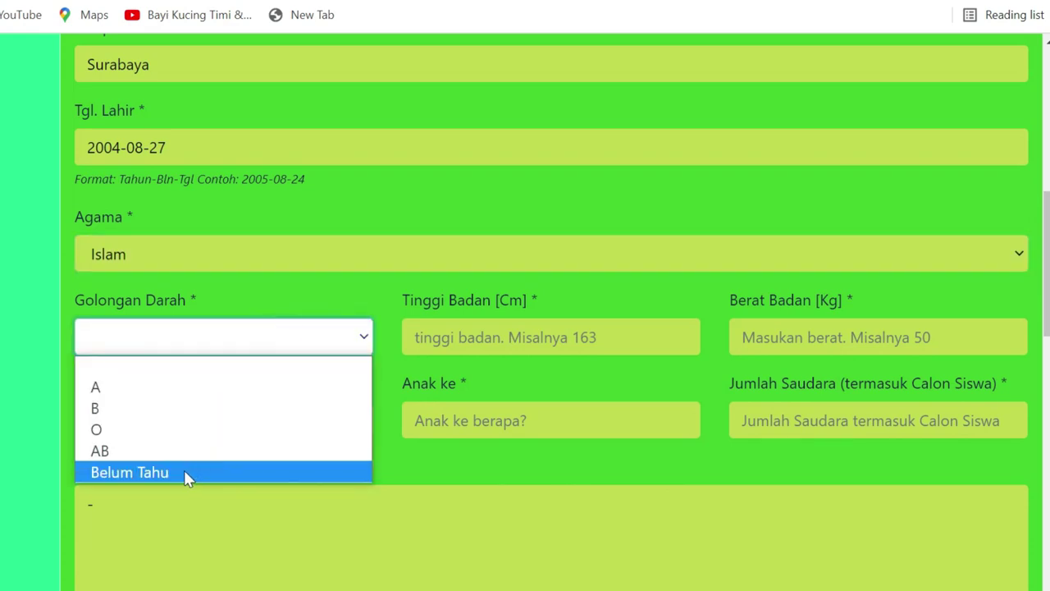
left_click(136, 452)
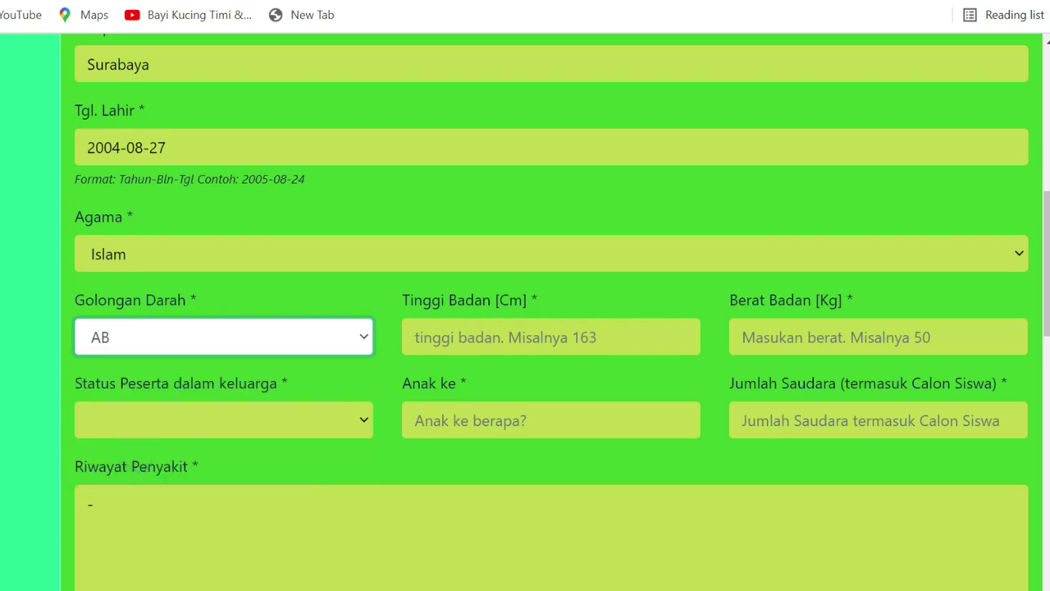
left_click(473, 332)
left_click(452, 377)
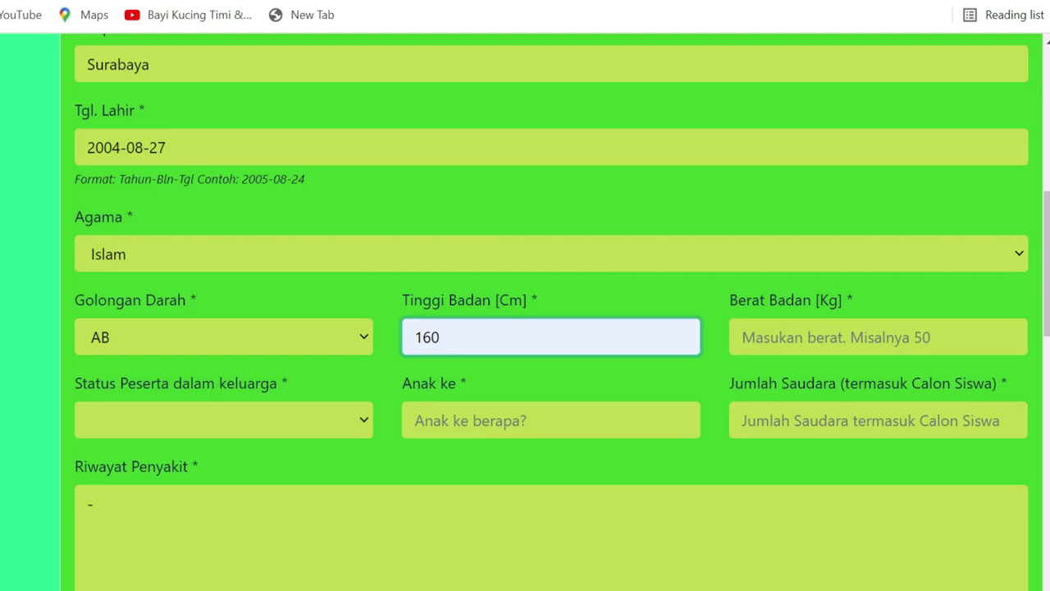
left_click(774, 331)
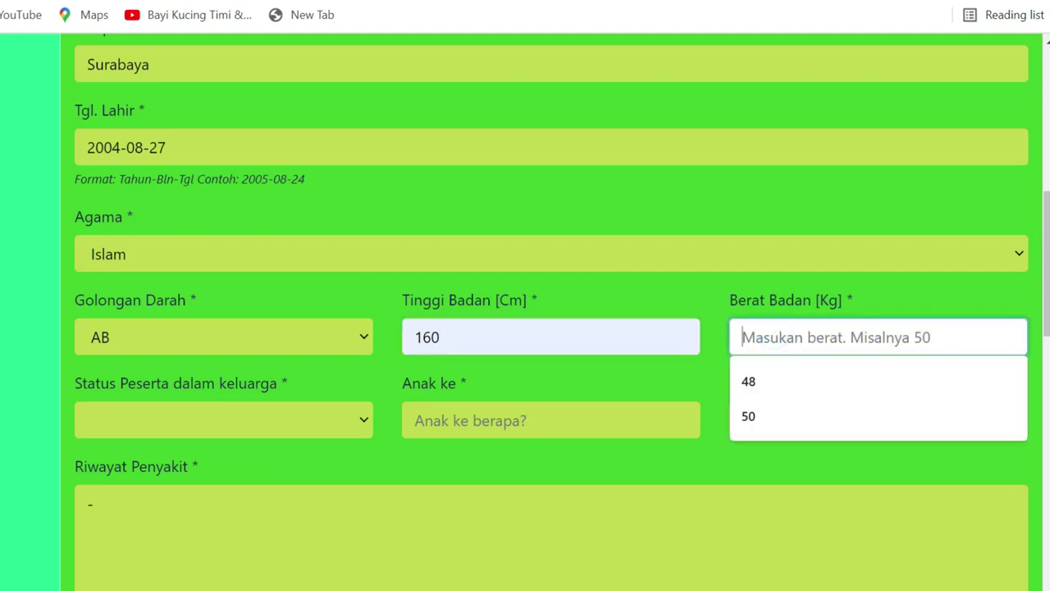
left_click(760, 379)
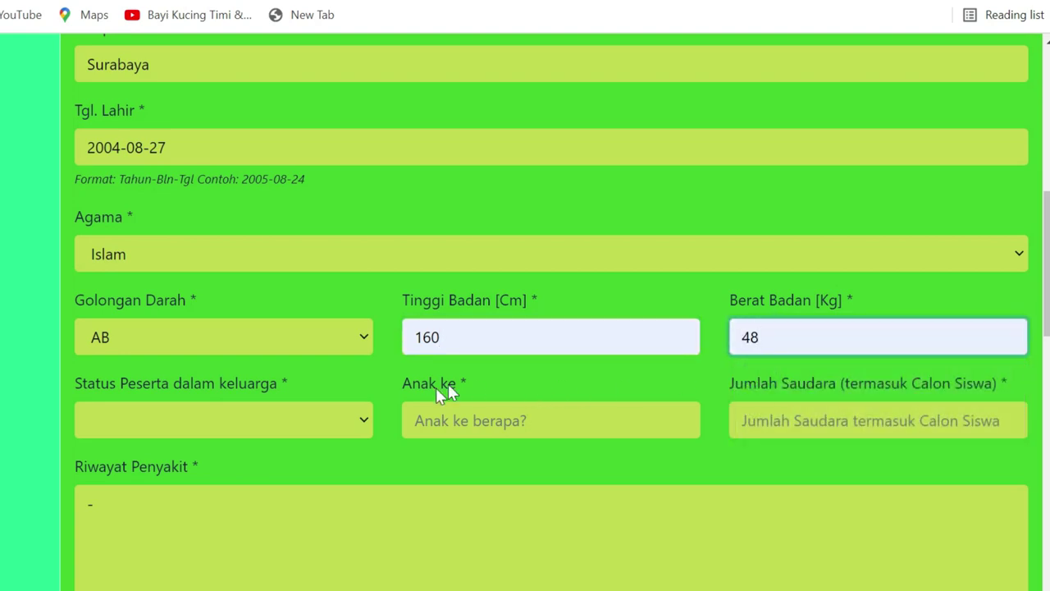
Set family status Anak Kandung, birth order 1 and Jumlah Saudara 3
left_click(248, 423)
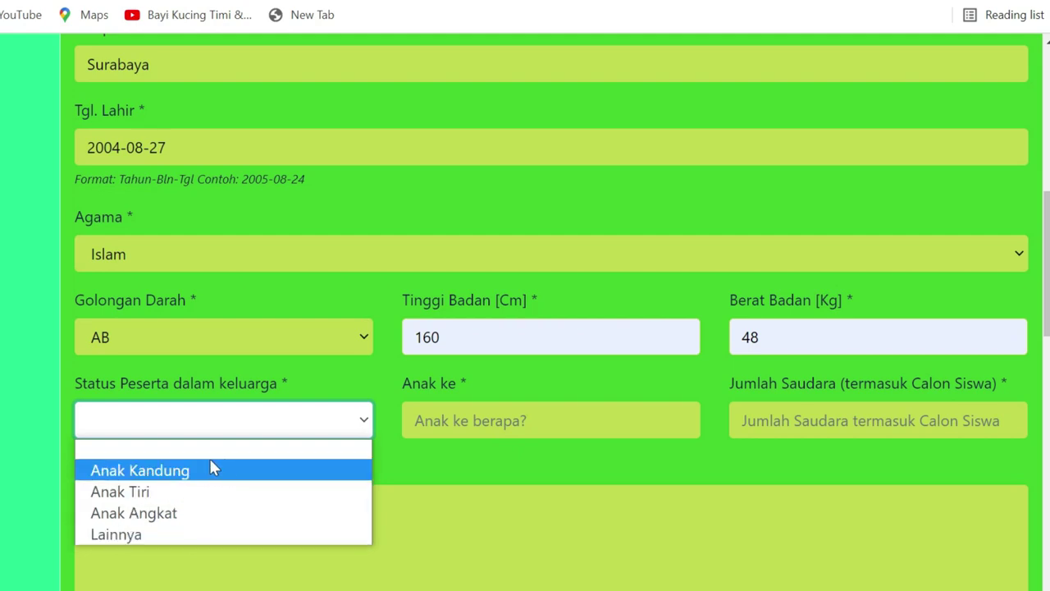
left_click(271, 475)
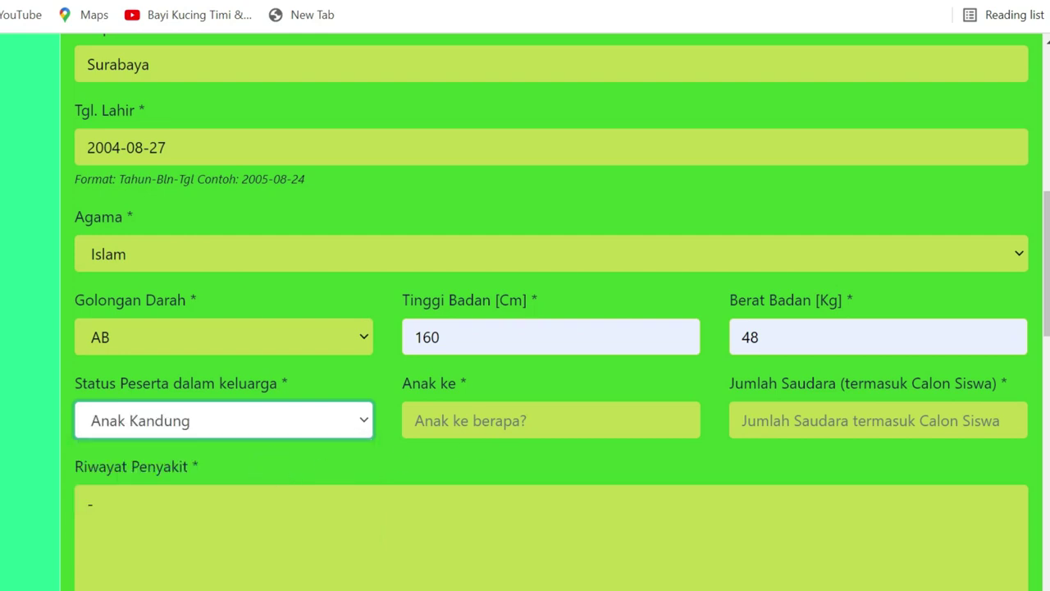
left_click(481, 421)
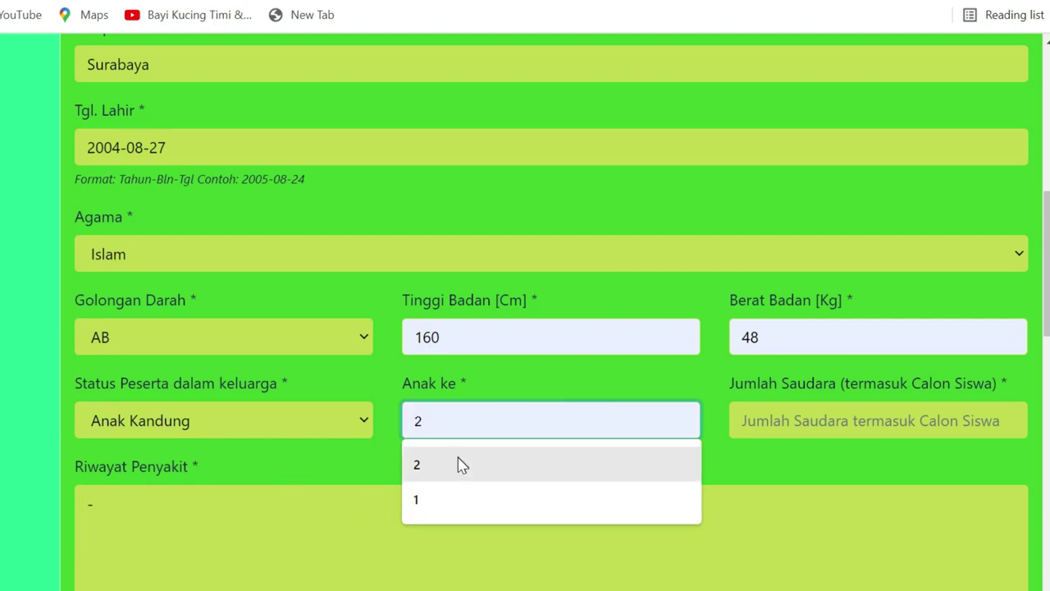
left_click(450, 499)
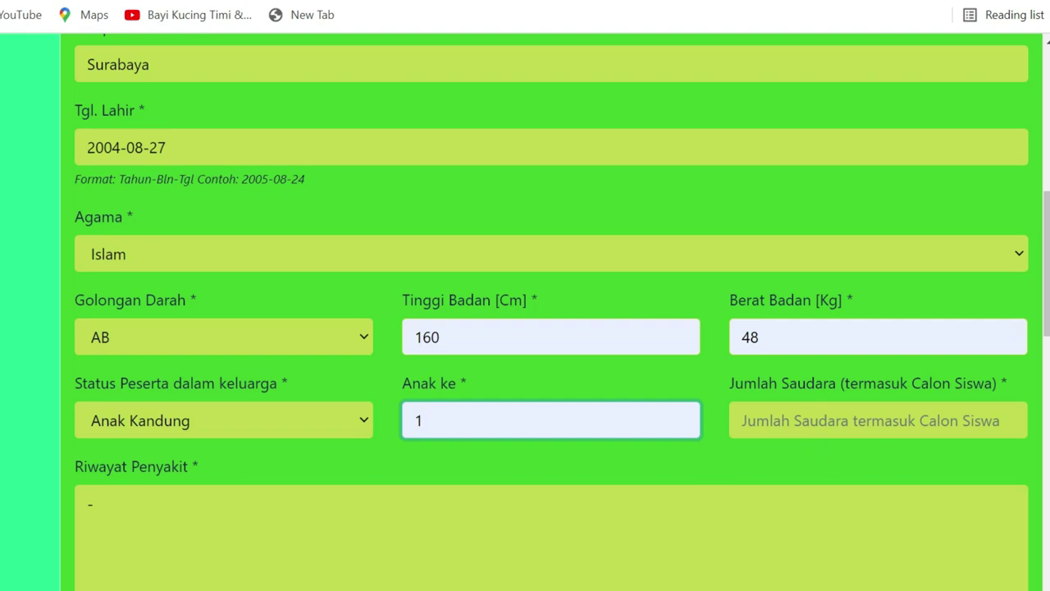
left_click(877, 420)
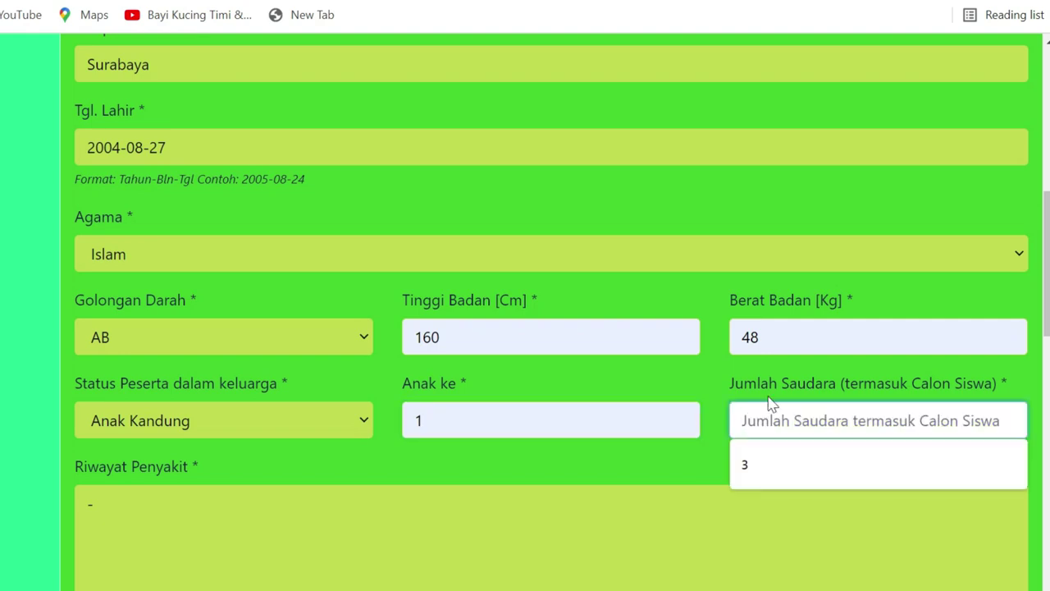
left_click(779, 469)
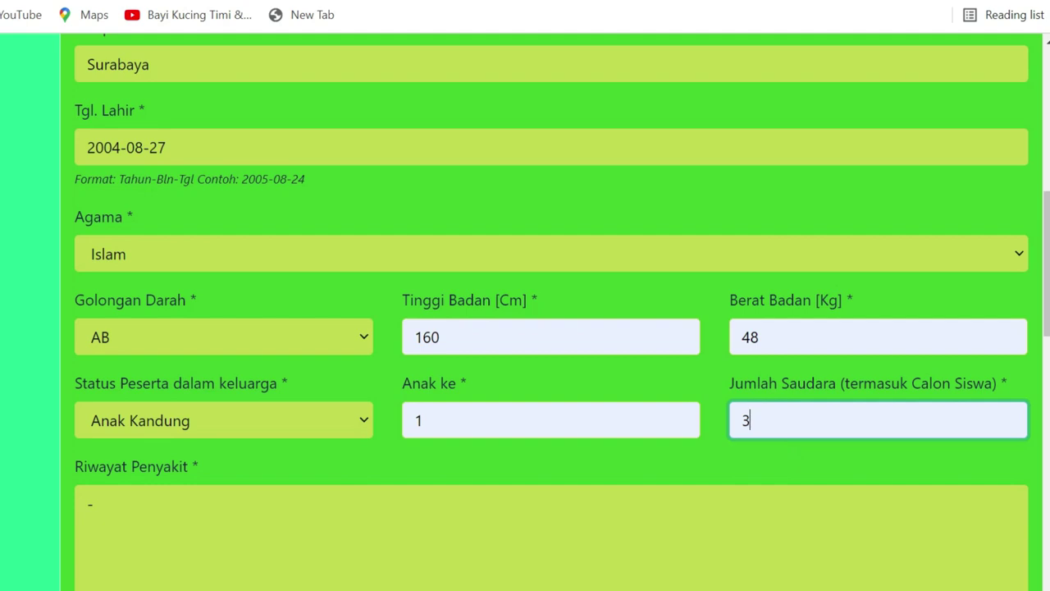
Leave Riwayat Penyakit empty and fill Hobi with 'Pencak Silat, Robotik, Futsal'
scroll(644, 444, "down", 2)
left_click(98, 307)
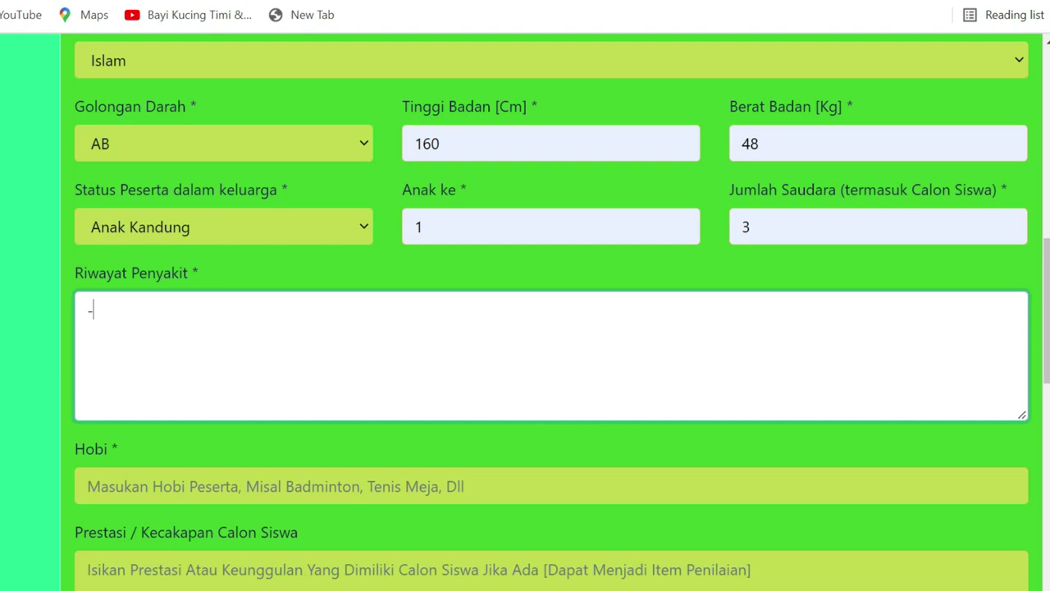
left_click(286, 277)
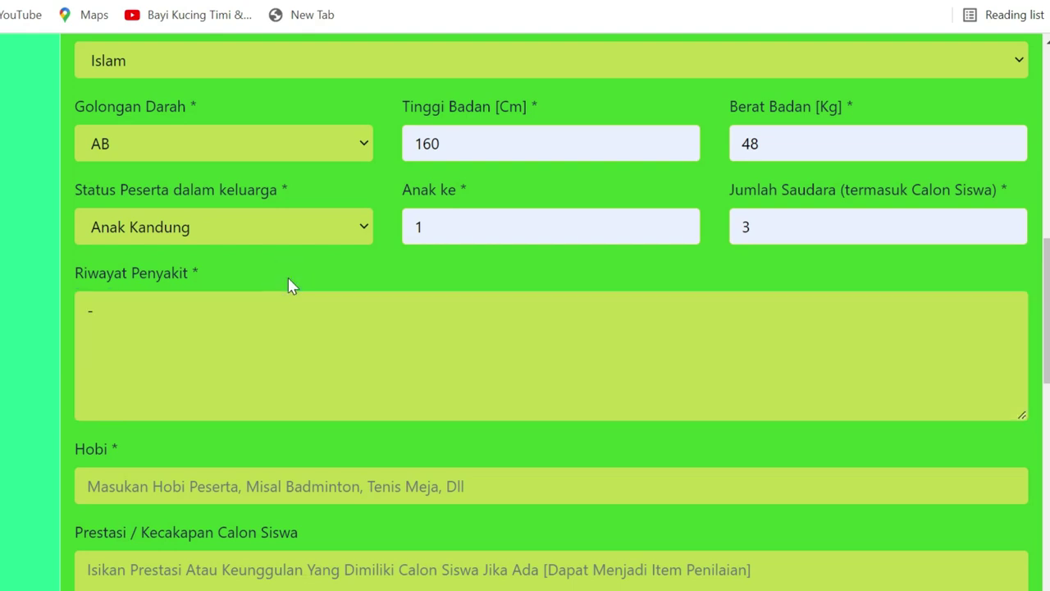
scroll(234, 423, "down", 1)
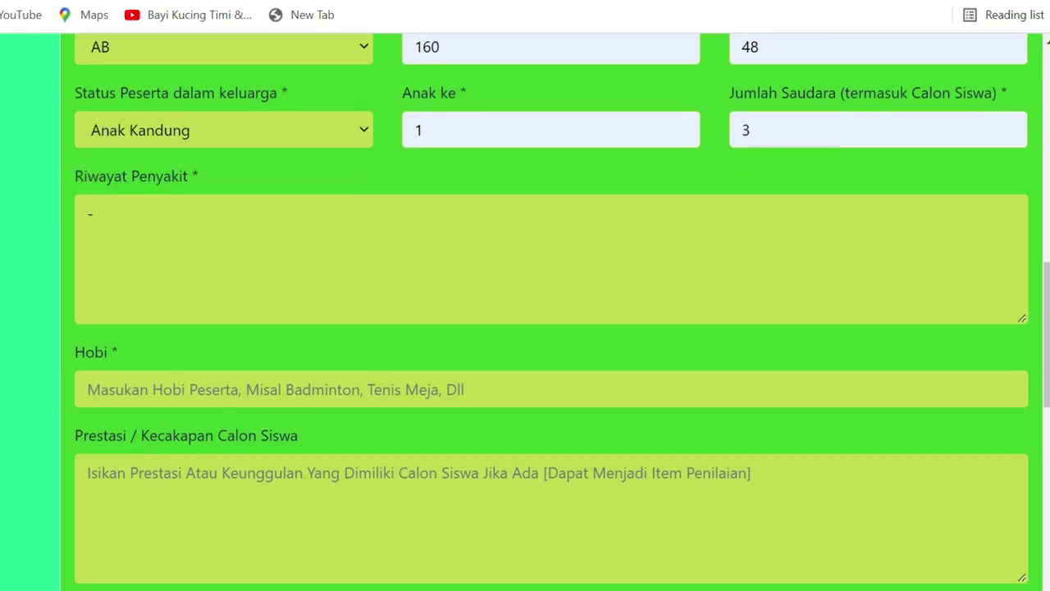
left_click(217, 387)
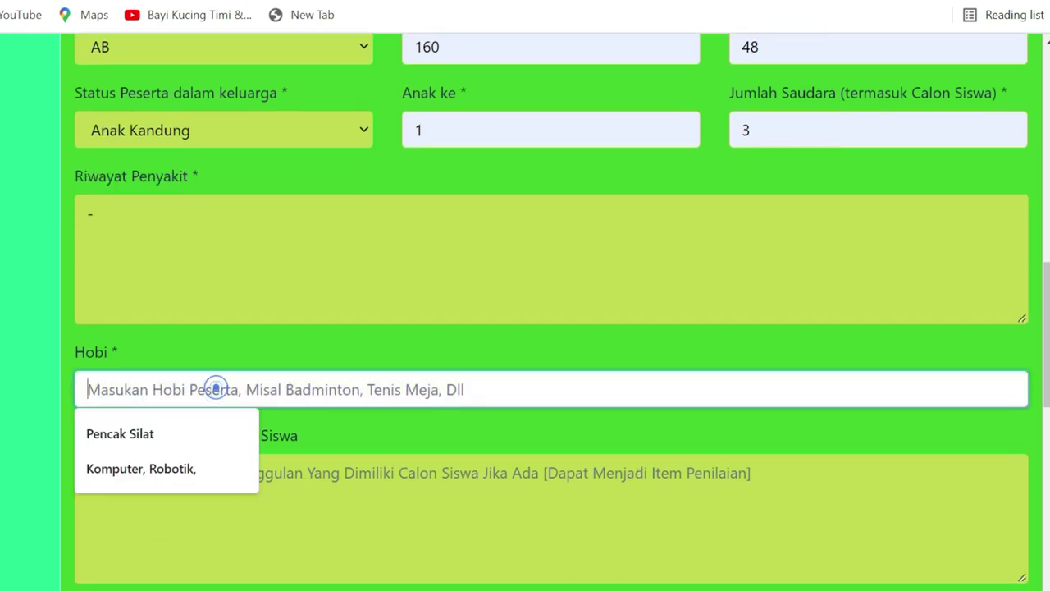
left_click(171, 437)
type(",")
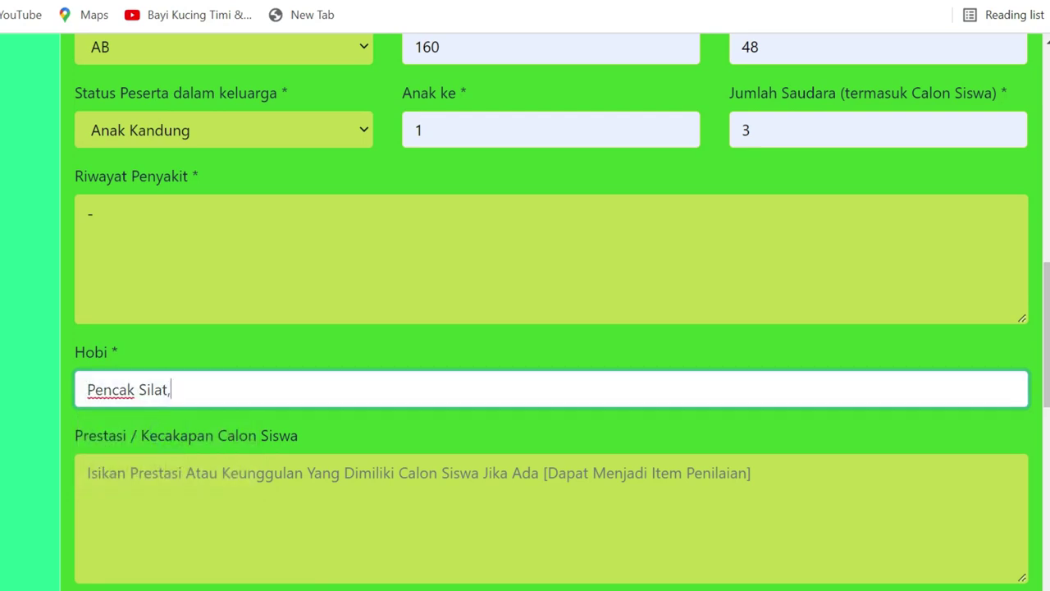
left_click(196, 392)
type("Robotik, Futsal")
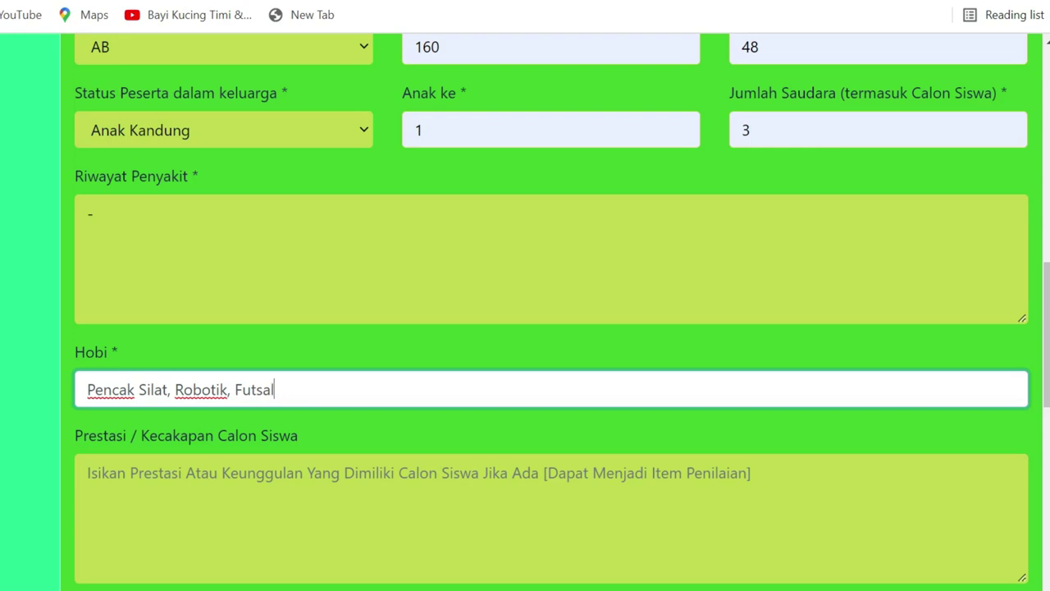
left_click(378, 344)
scroll(379, 347, "down", 3)
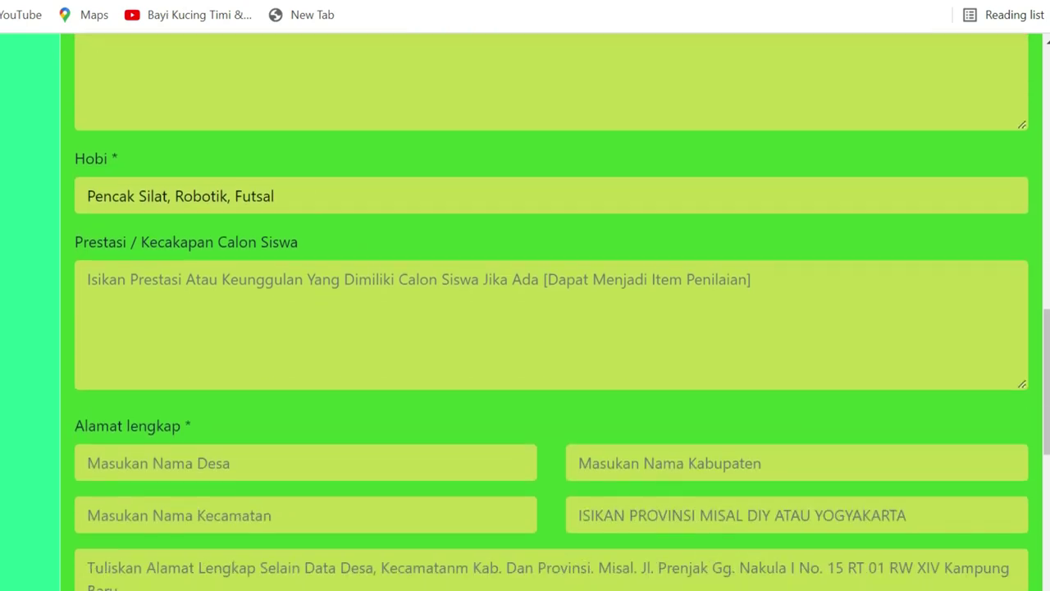
Write the first achievement 'Juara 1 KOSN Pencak Silat Jurus Tunggal Tingkat Nasional'
left_click(142, 284)
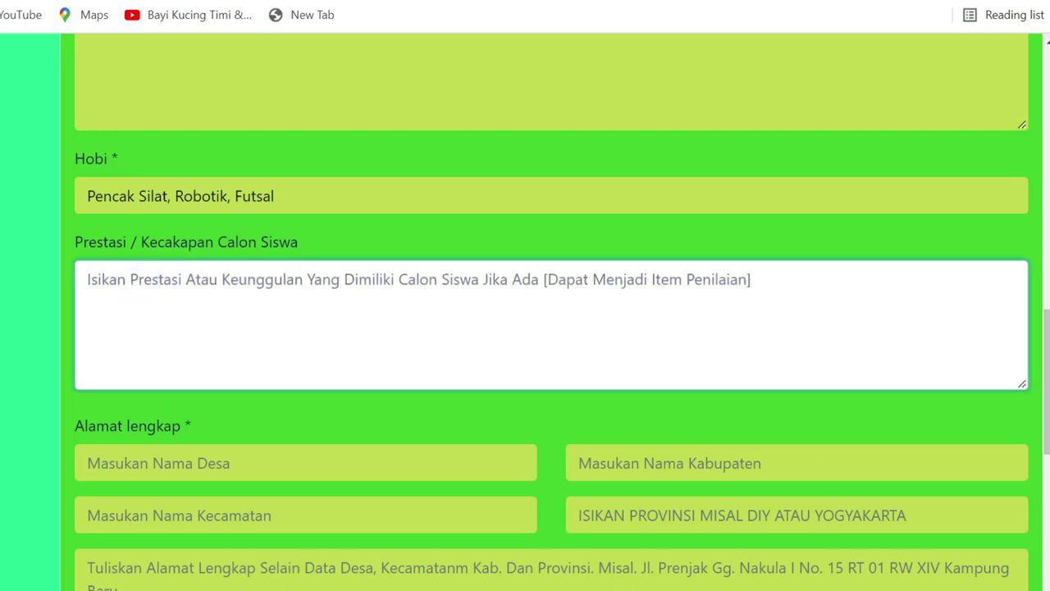
type("Juara 1 KOSN ")
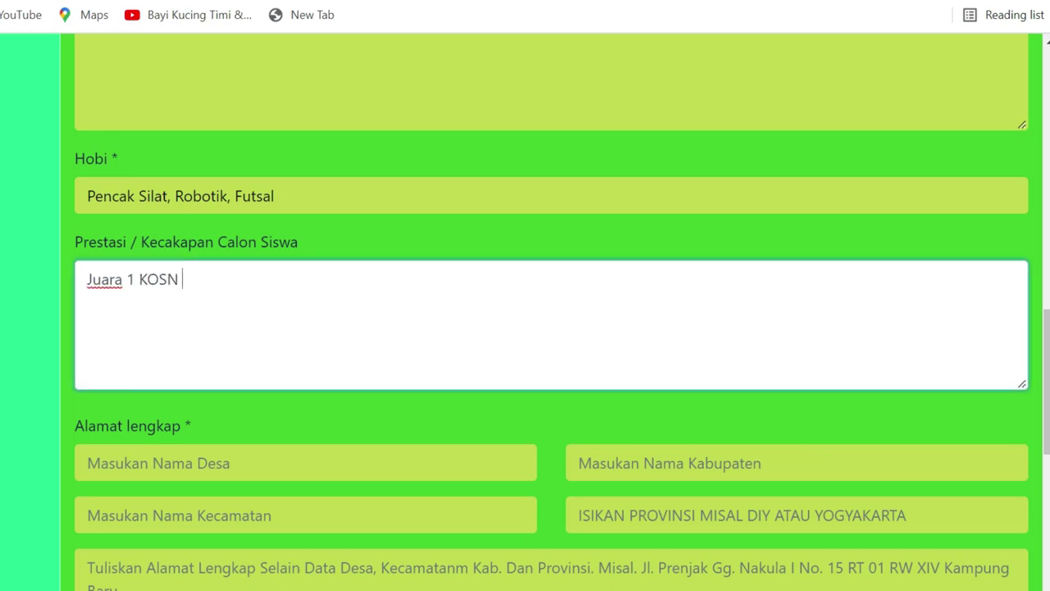
type("Pencak SIlat Jurus Tunggal Tingkat NAsiona")
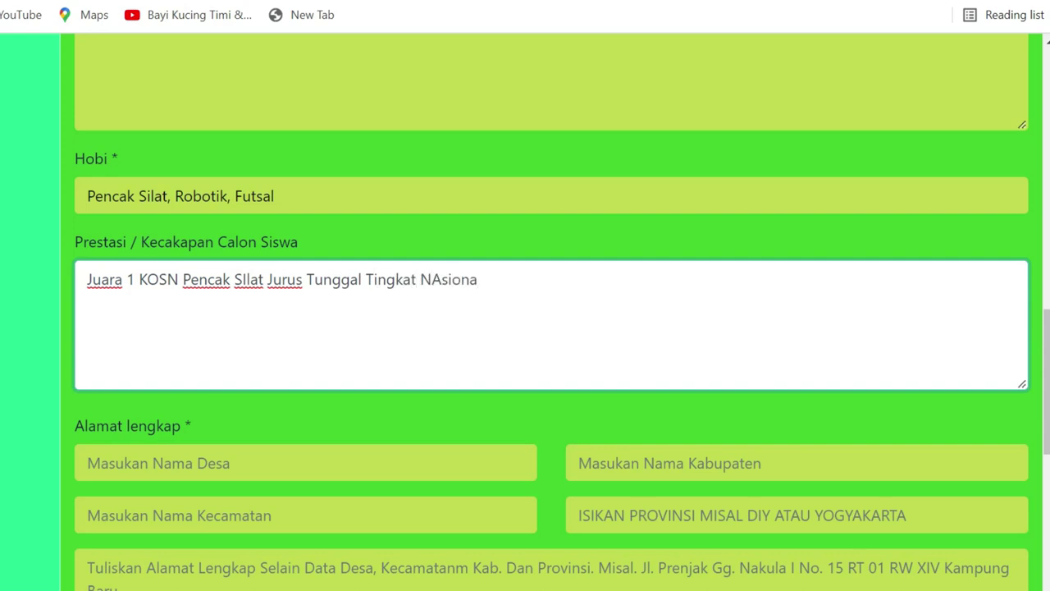
key("ctrl+shift+Left")
type("Nasional")
Add 'Juara 2 Porkota Pencak Silat Kategori Tanding Kelas G Putra Tingkat Kota Surabaya', fixing 'SIlat'
key("Return")
type("Juara 2 ")
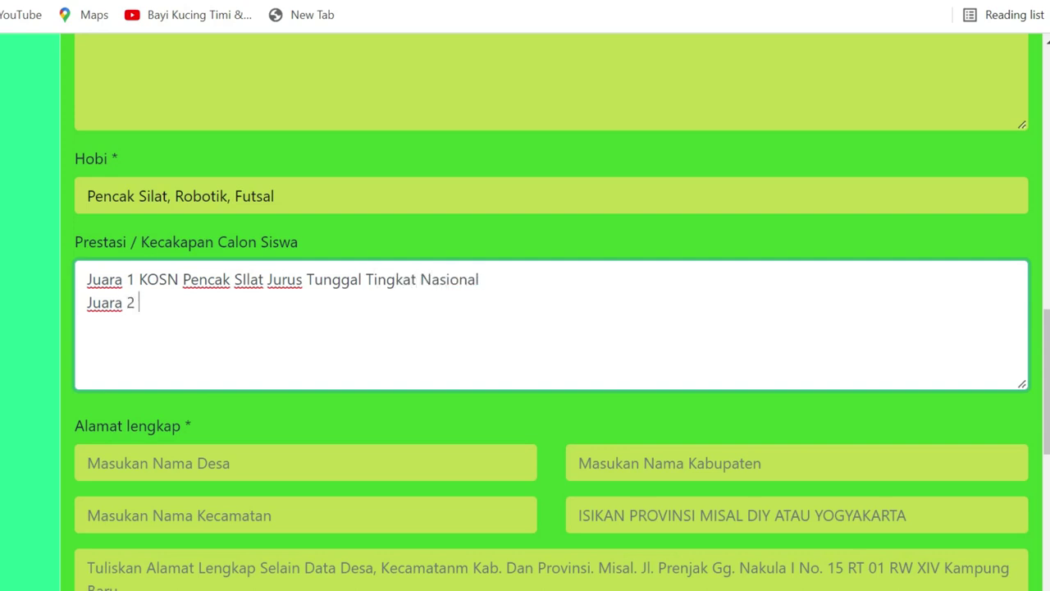
type("Porkota Pencak Silat")
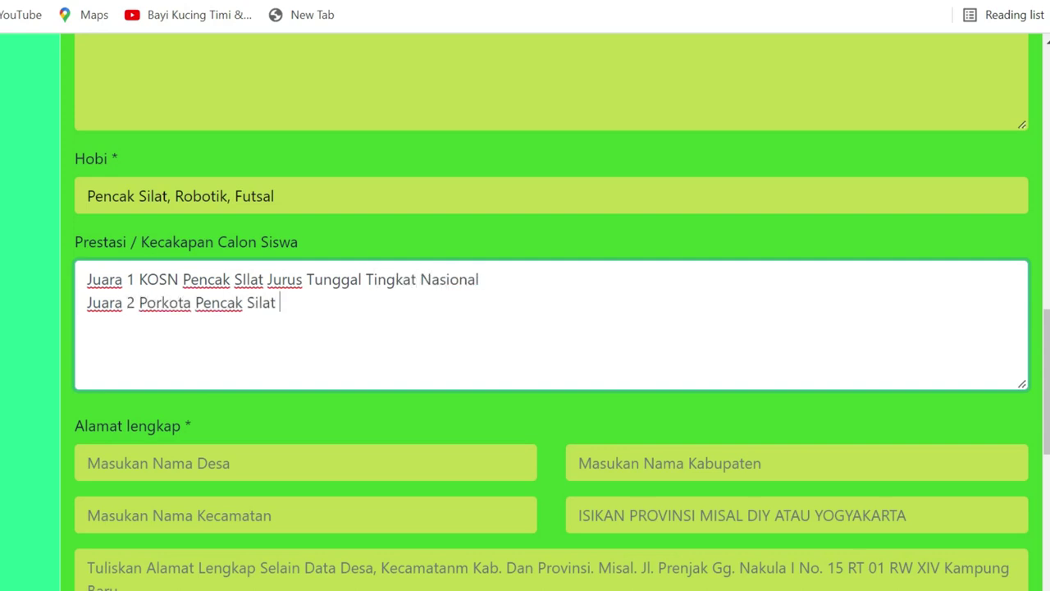
left_click(246, 280)
key("BackSpace")
type("ilat")
left_click(279, 302)
type("K")
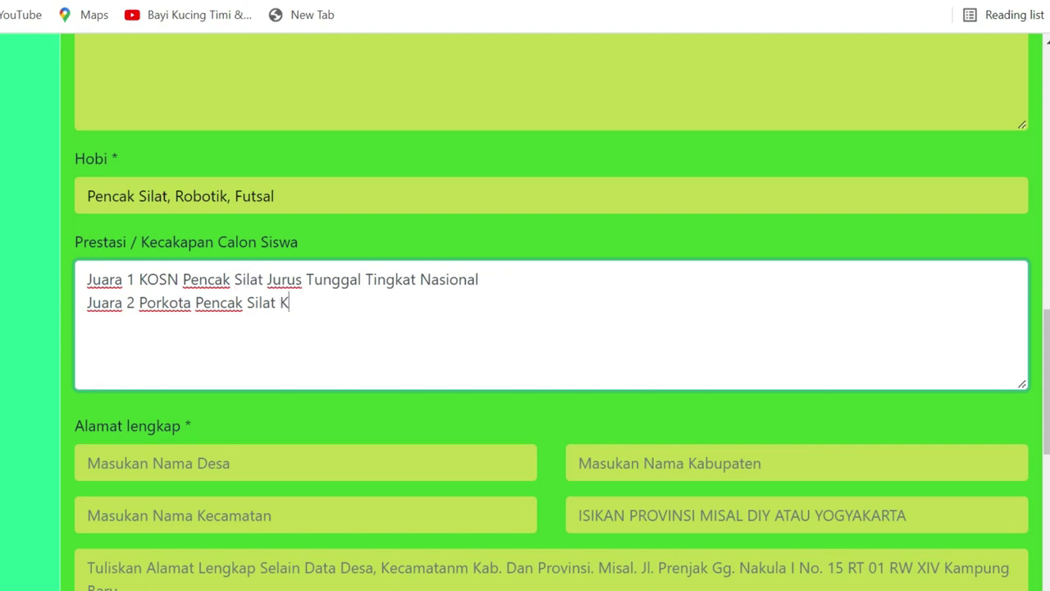
type("ategori Tanding Kelas G P")
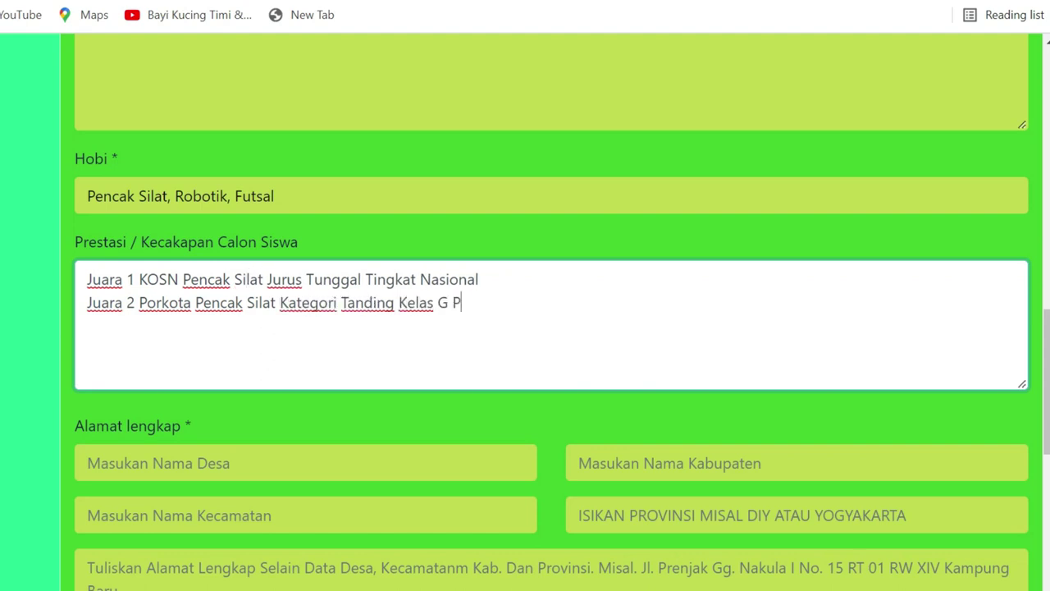
type("utra Tingkat Kota")
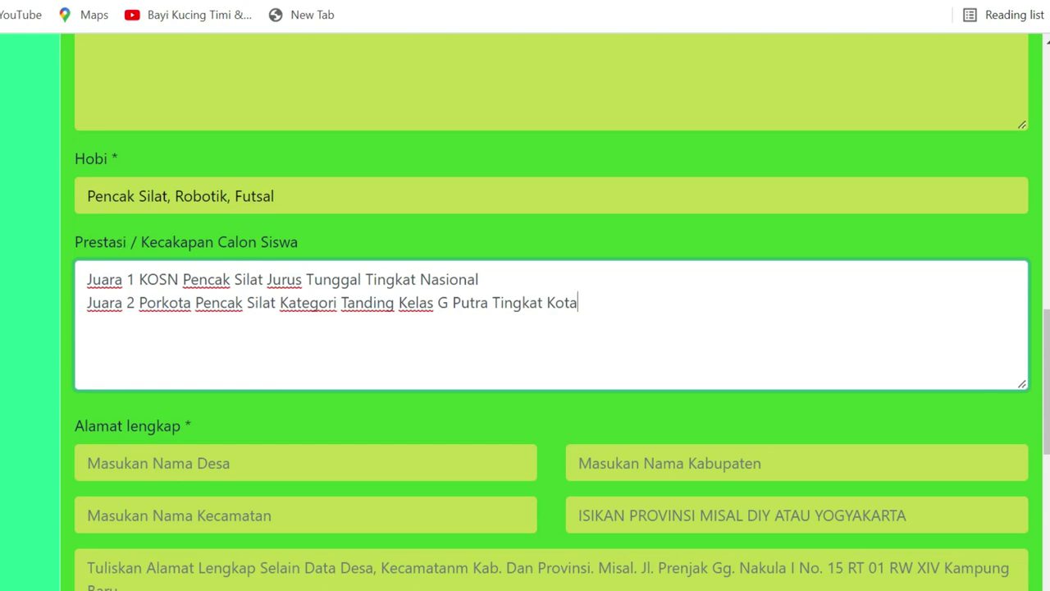
type(" Surabaya")
scroll(525, 319, "down", 1)
key("Up")
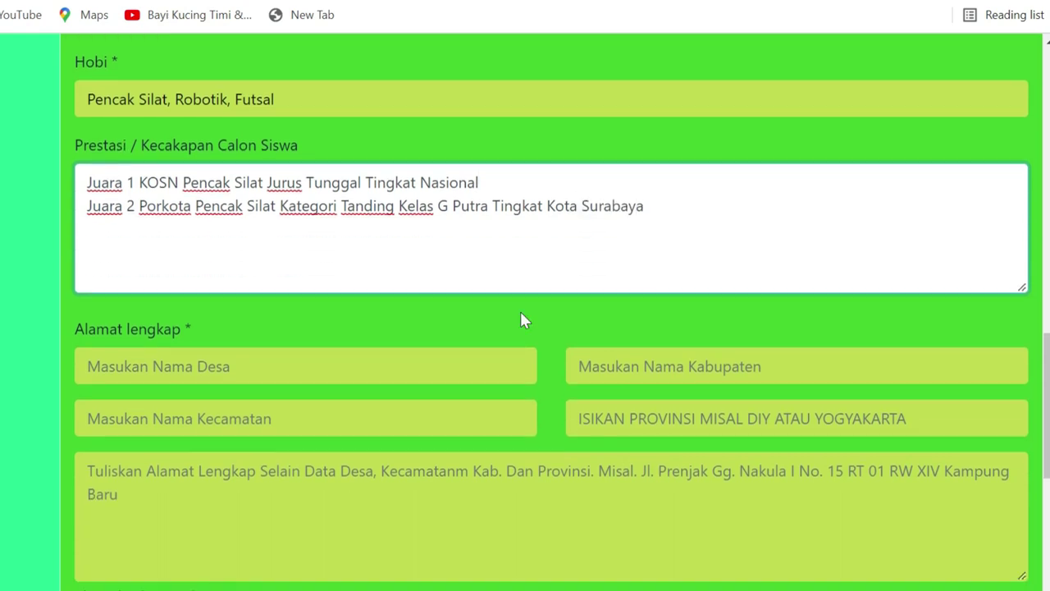
Fill the village, Kecamatan, Kabupaten (Kota Probolinggo) and province (JAWA TIMUR) fields
left_click(287, 365)
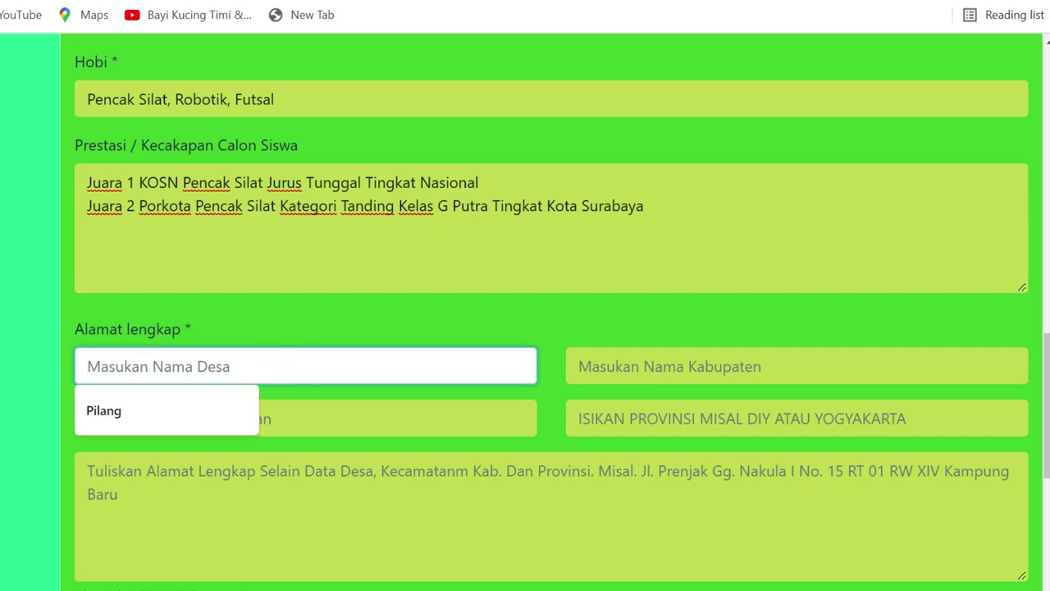
type("Triwung ")
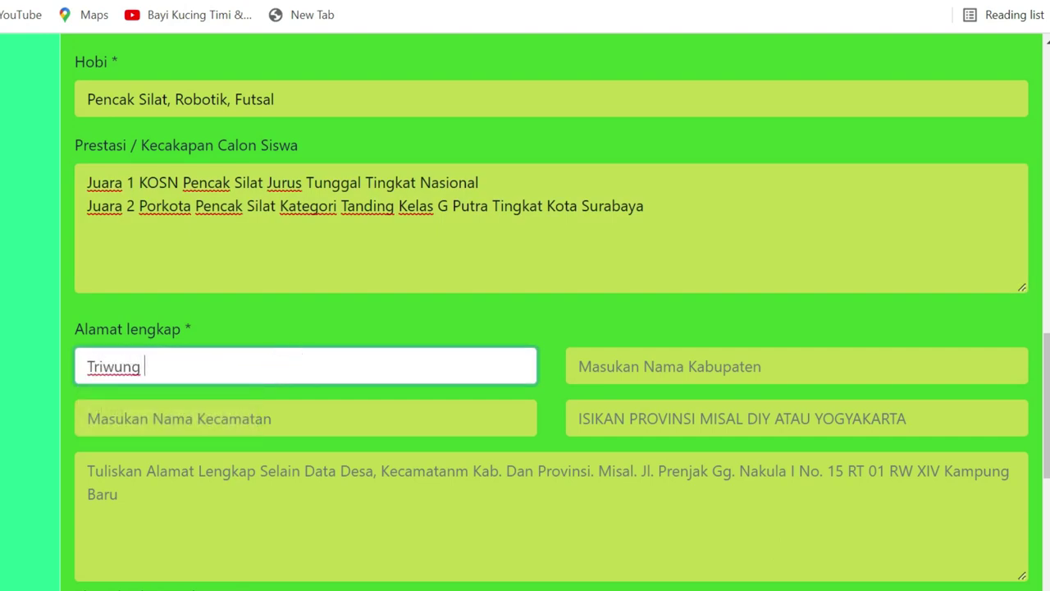
type("Lor")
left_click(436, 413)
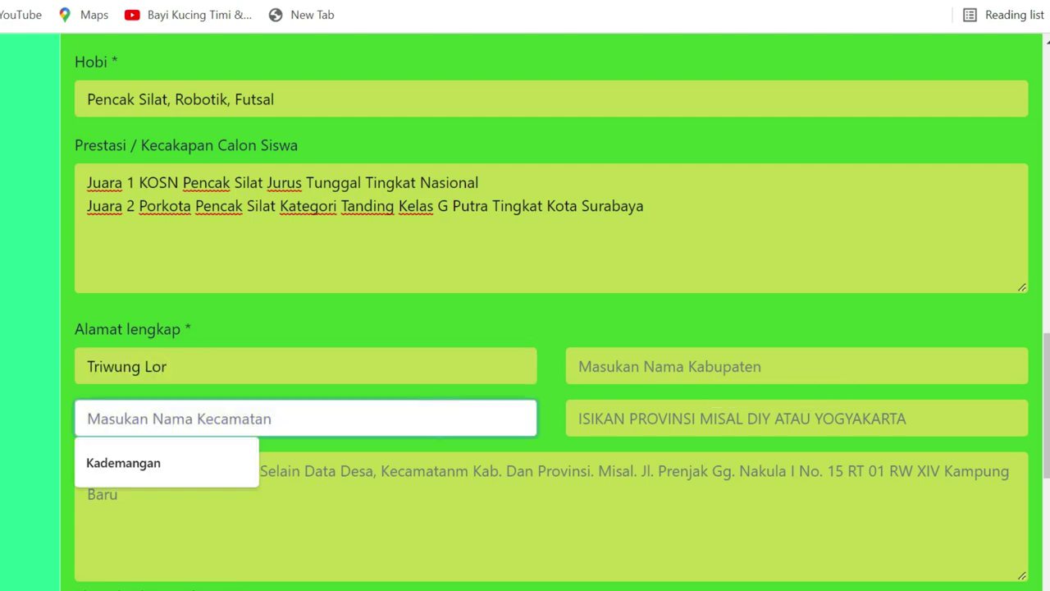
left_click(230, 452)
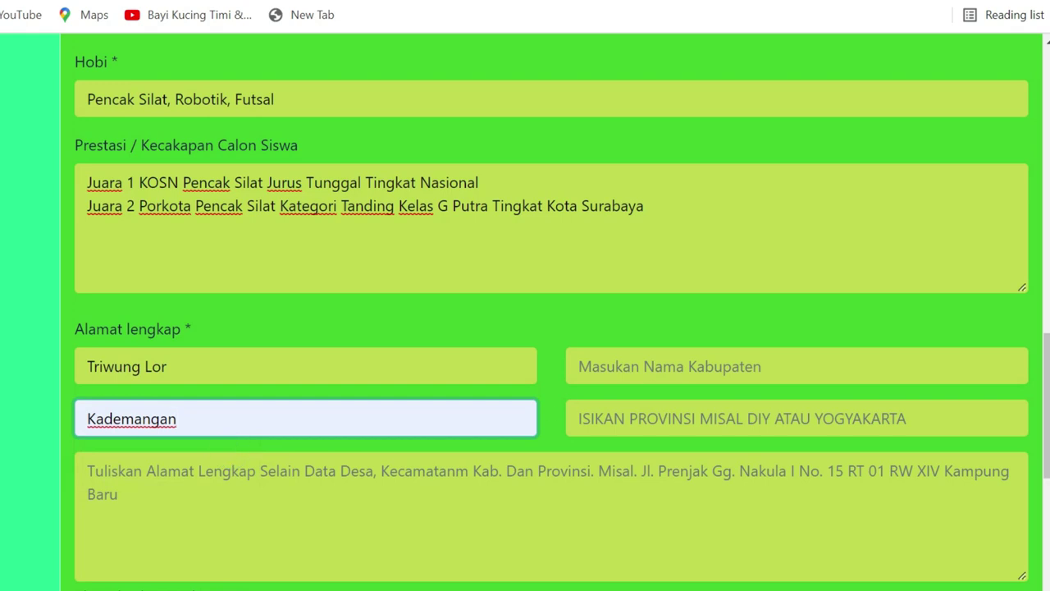
left_click(661, 366)
left_click(645, 397)
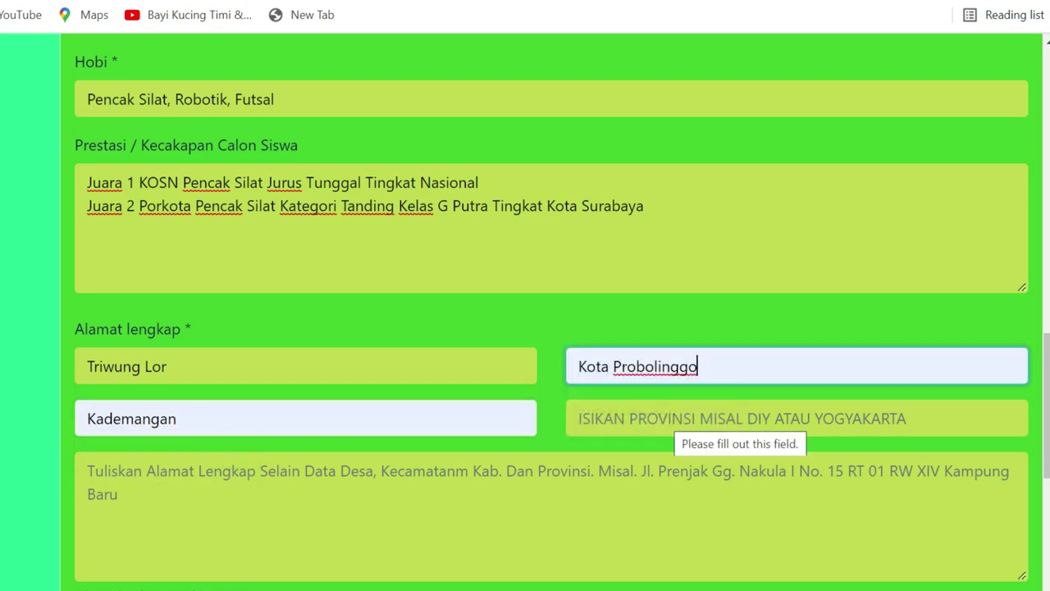
left_click(665, 417)
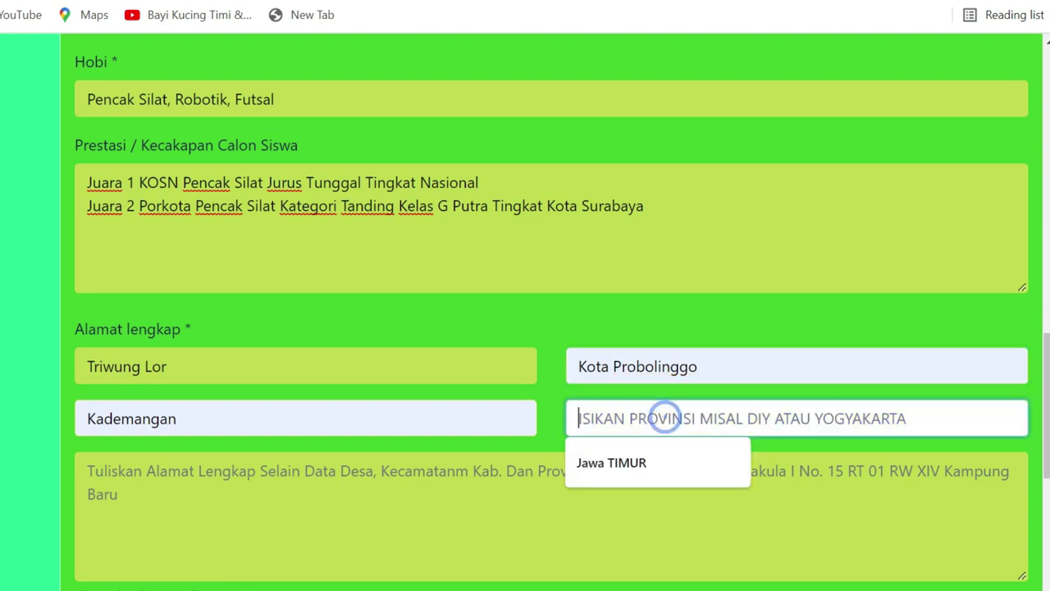
left_click(644, 459)
Type the street, lane, RT and RW into the full-address field
scroll(550, 328, "down", 1)
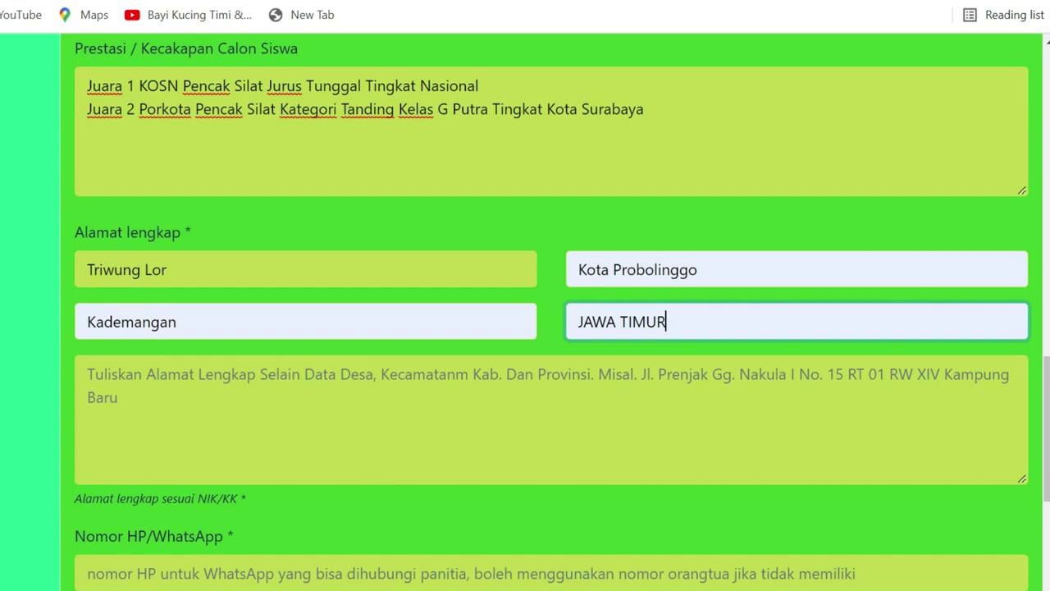
left_click(188, 380)
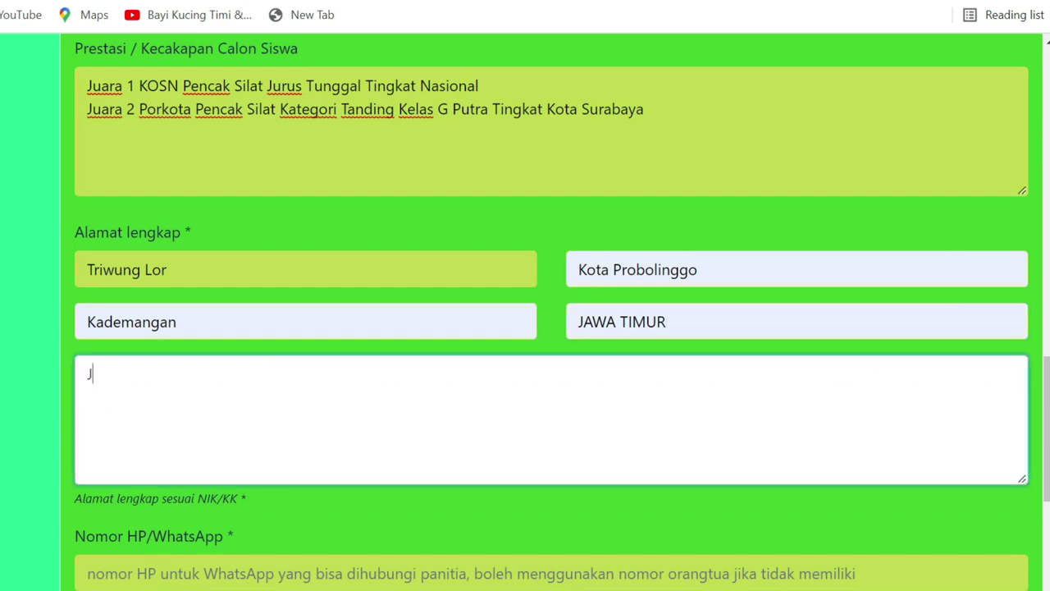
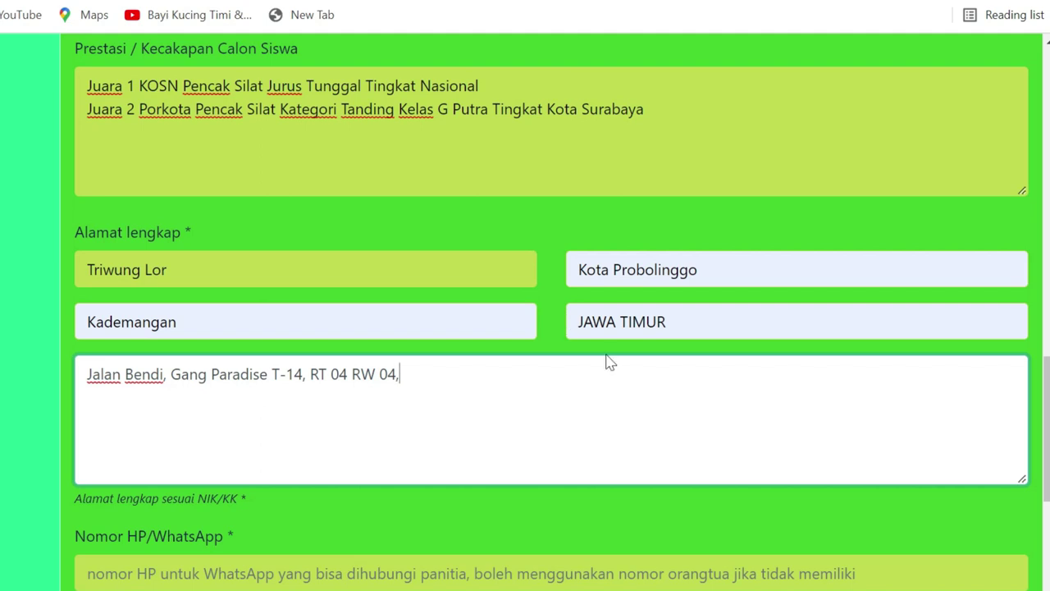
Fill Nomor HP/WhatsApp with the browser's saved phone number
scroll(525, 328, "down", 1)
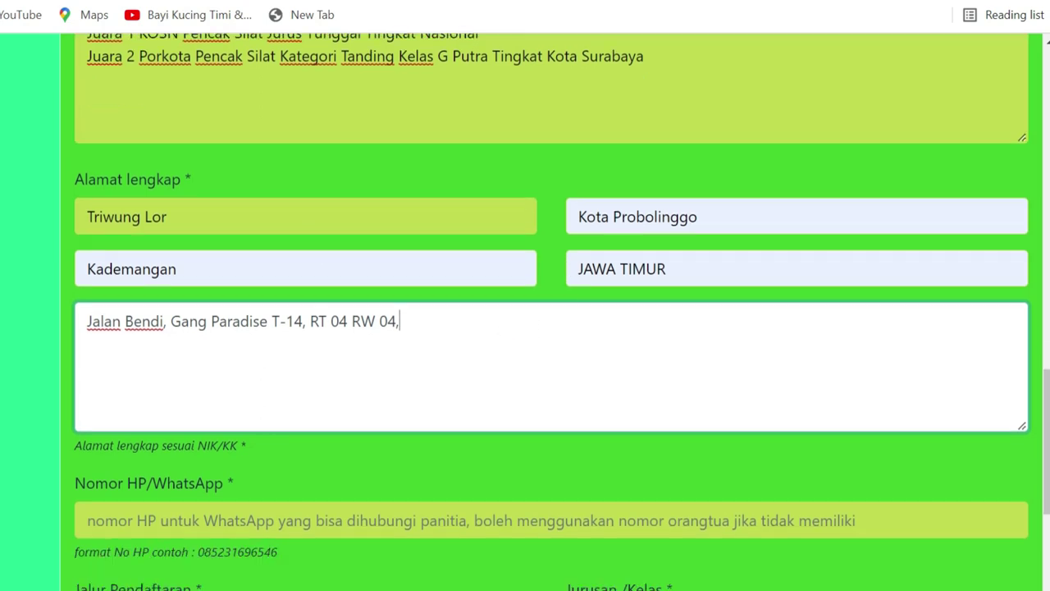
scroll(289, 339, "down", 1)
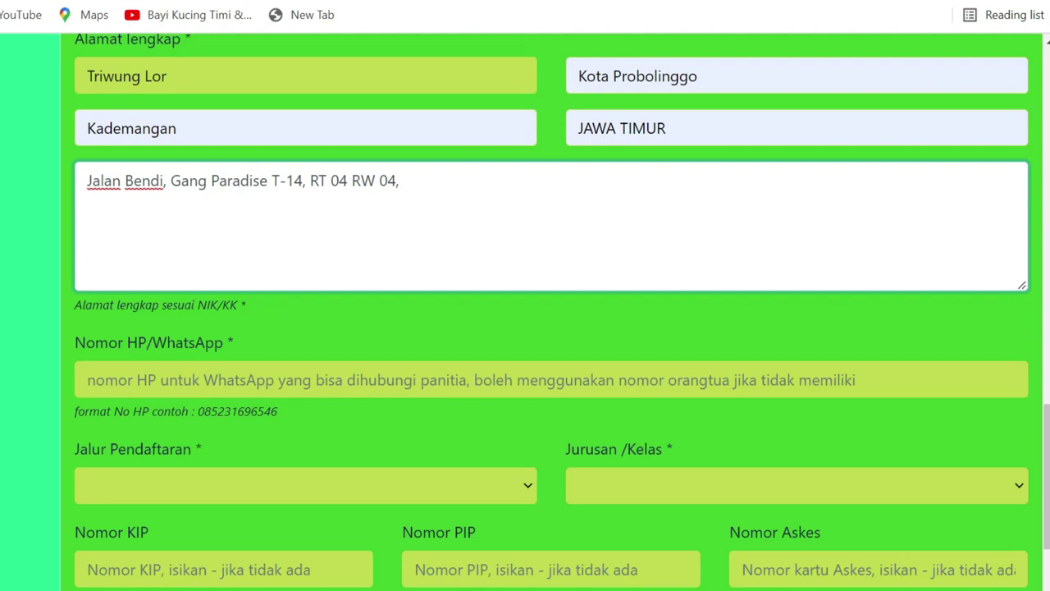
scroll(525, 328, "down", 1)
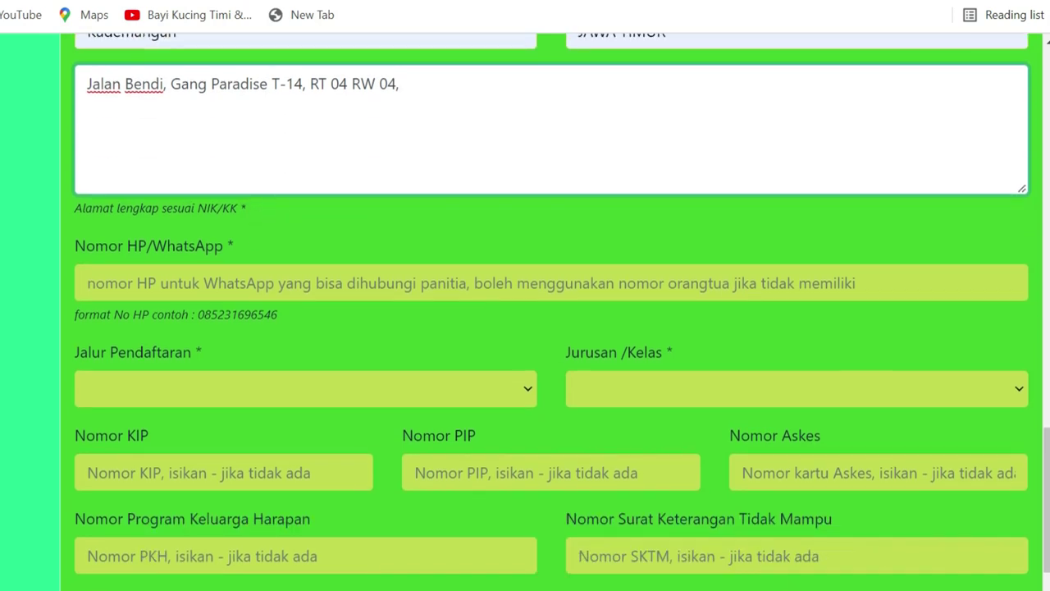
left_click(230, 279)
left_click(325, 232)
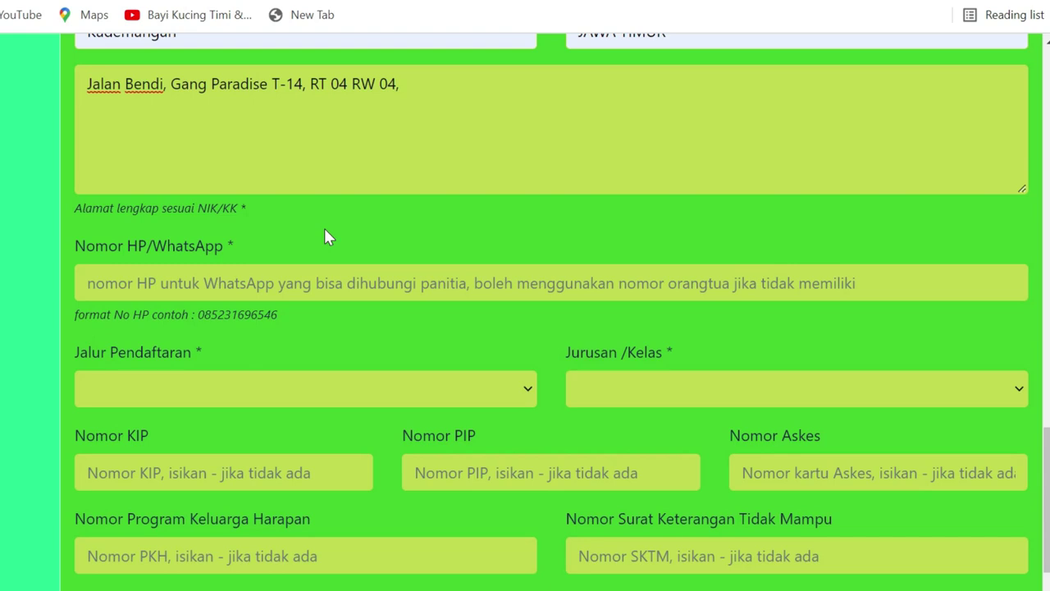
left_click(249, 272)
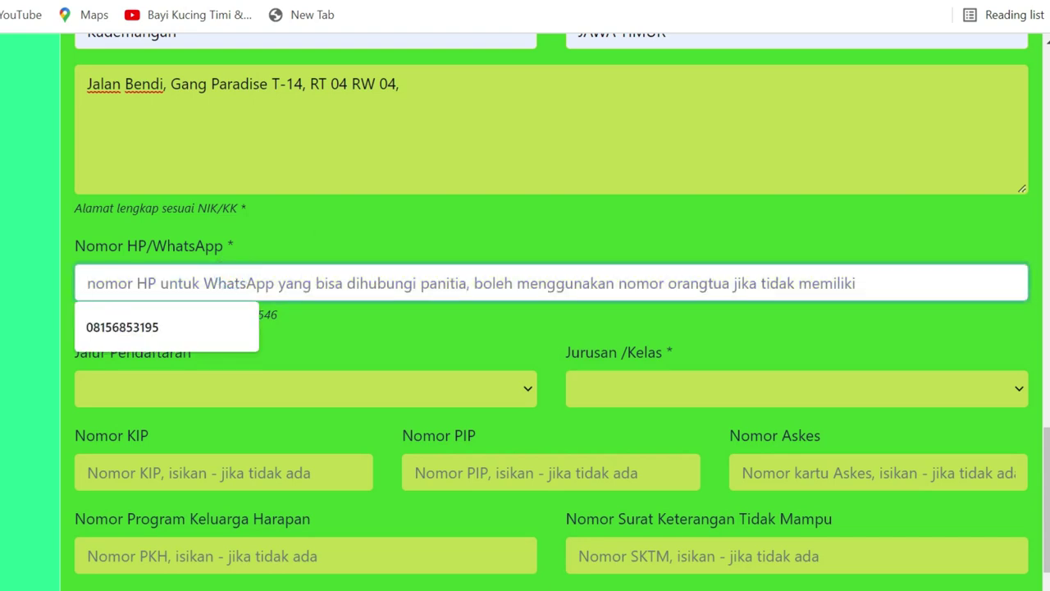
left_click(189, 325)
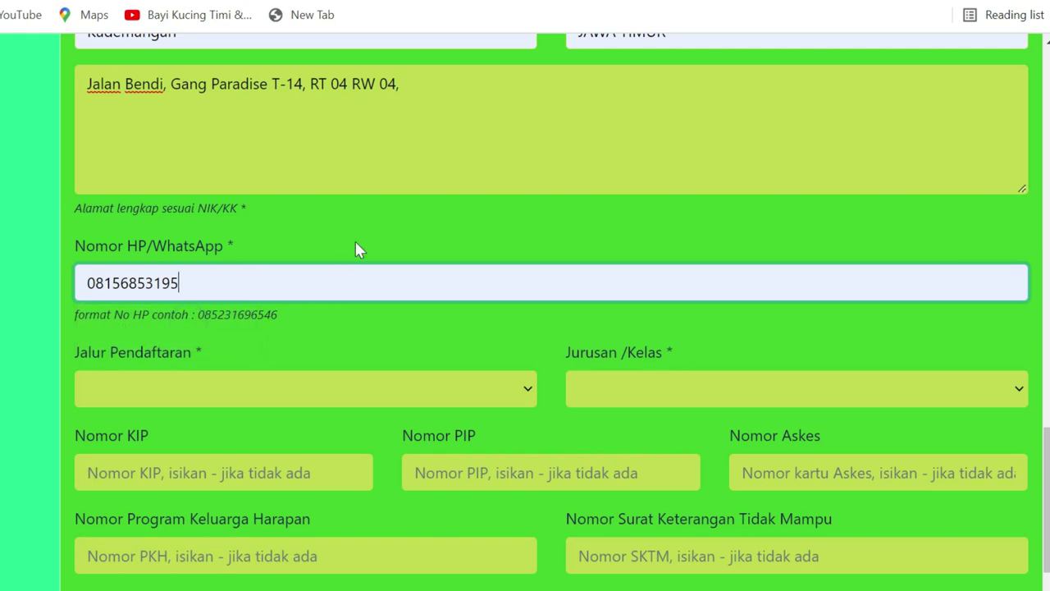
scroll(355, 246, "down", 1)
left_click(252, 293)
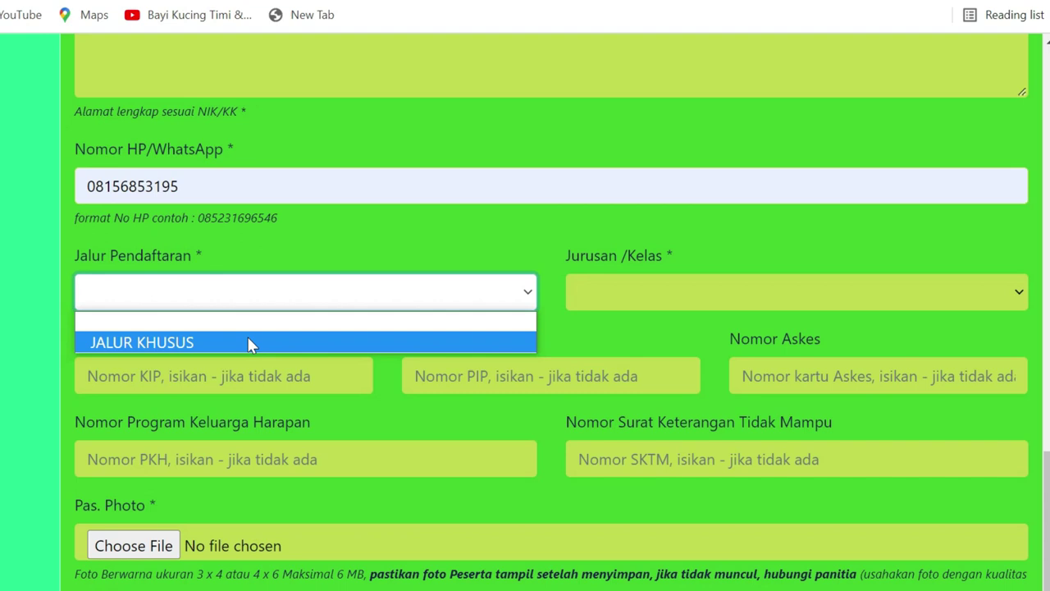
Choose JALUR KHUSUS for Jalur Pendaftaran and KELAS OLIMPIADE for Jurusan/Kelas
left_click(251, 343)
left_click(634, 303)
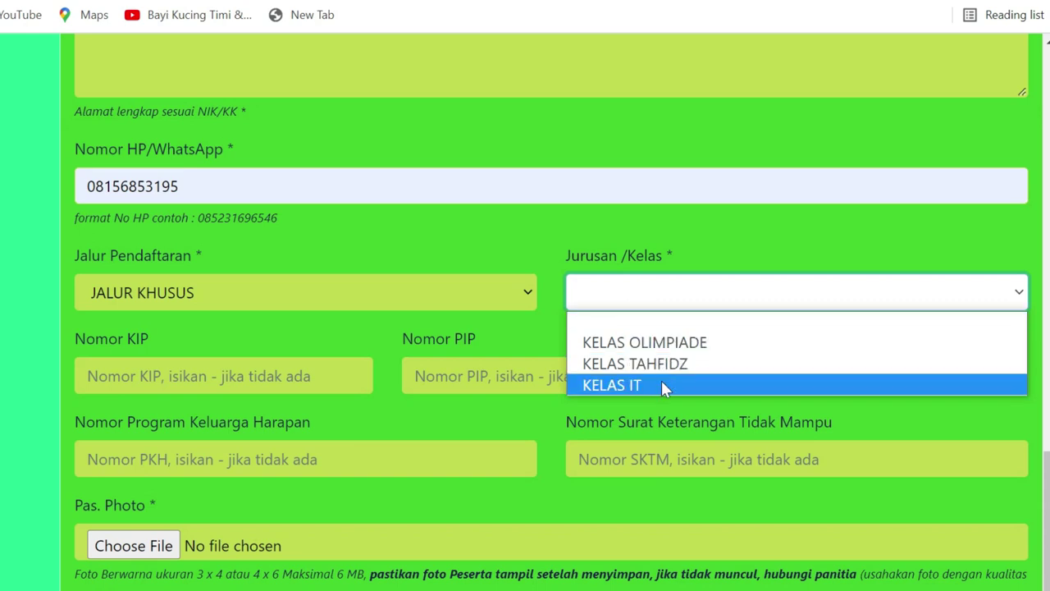
left_click(755, 349)
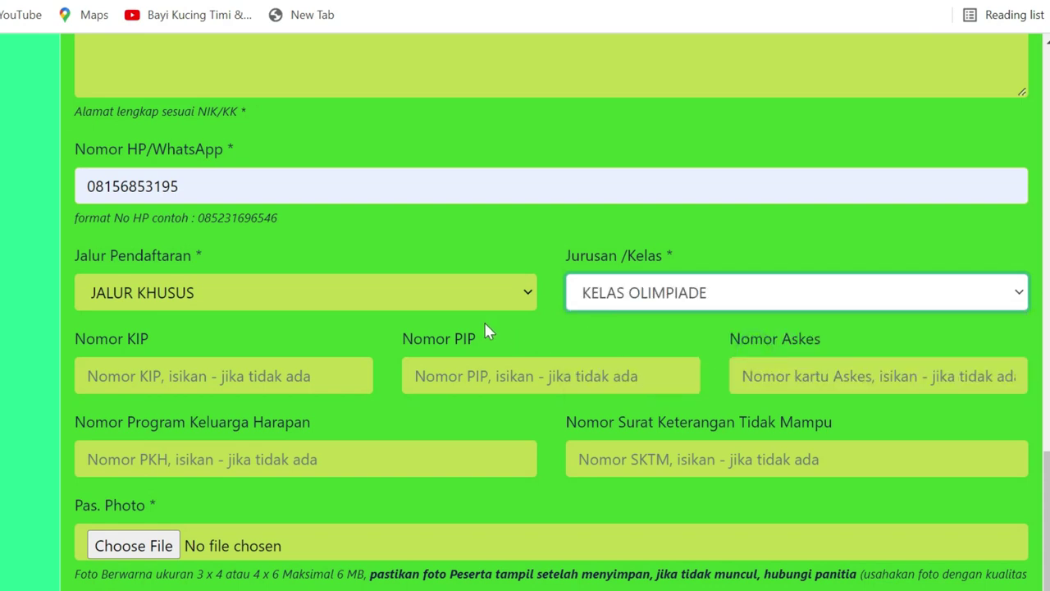
scroll(485, 330, "down", 1)
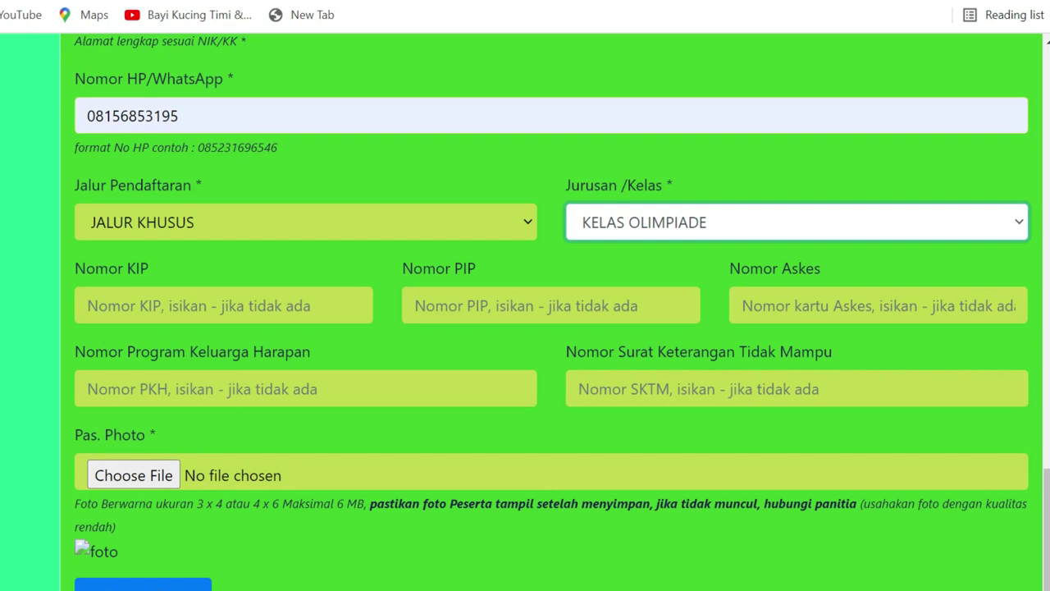
Attach images (20).jpg from the computer as the Pas. Photo
left_click(151, 480)
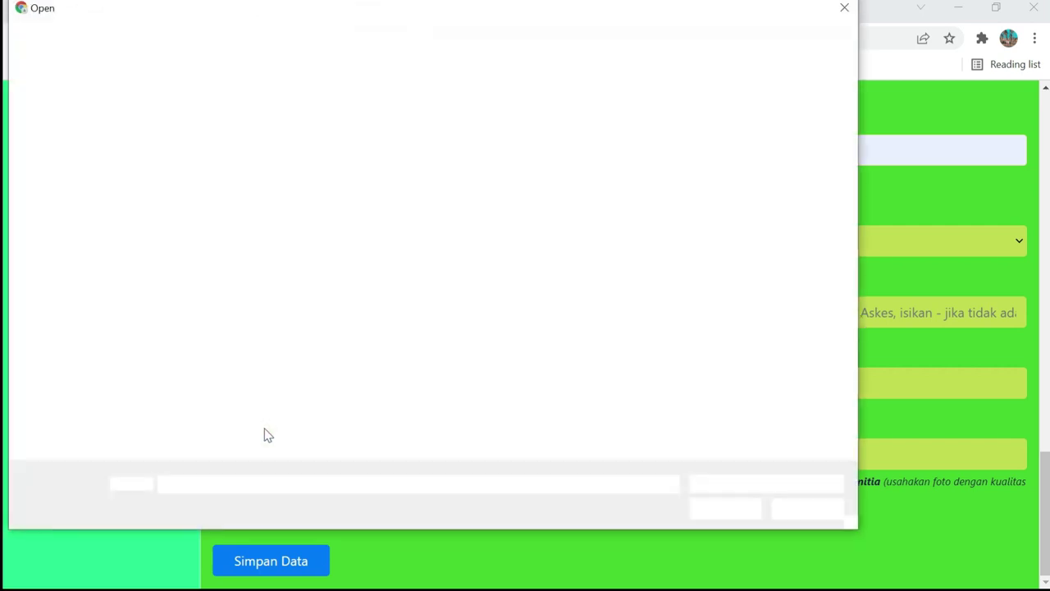
left_click_drag(716, 94, 753, 347)
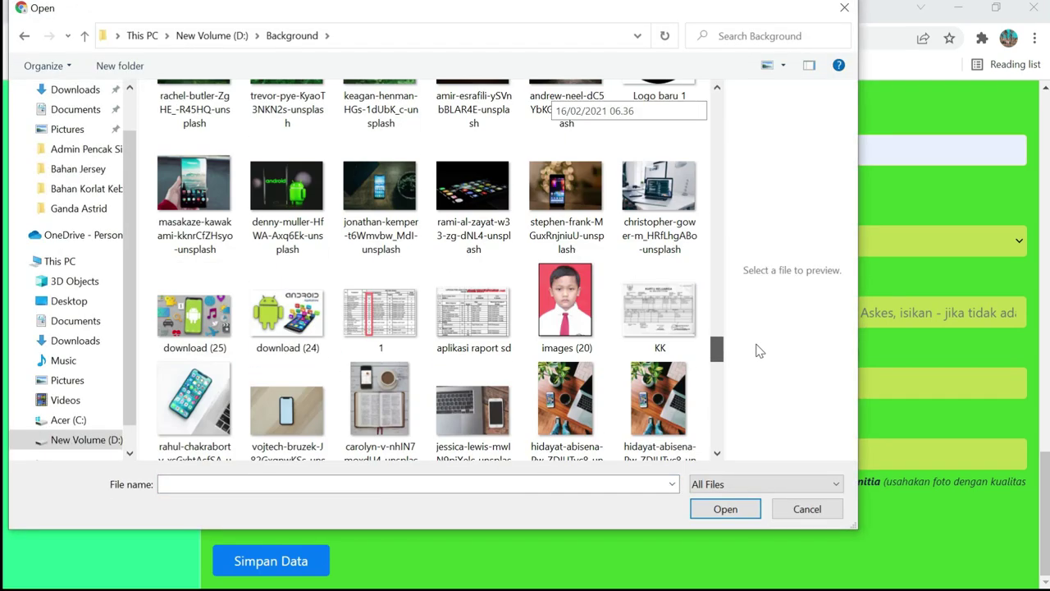
left_click(552, 302)
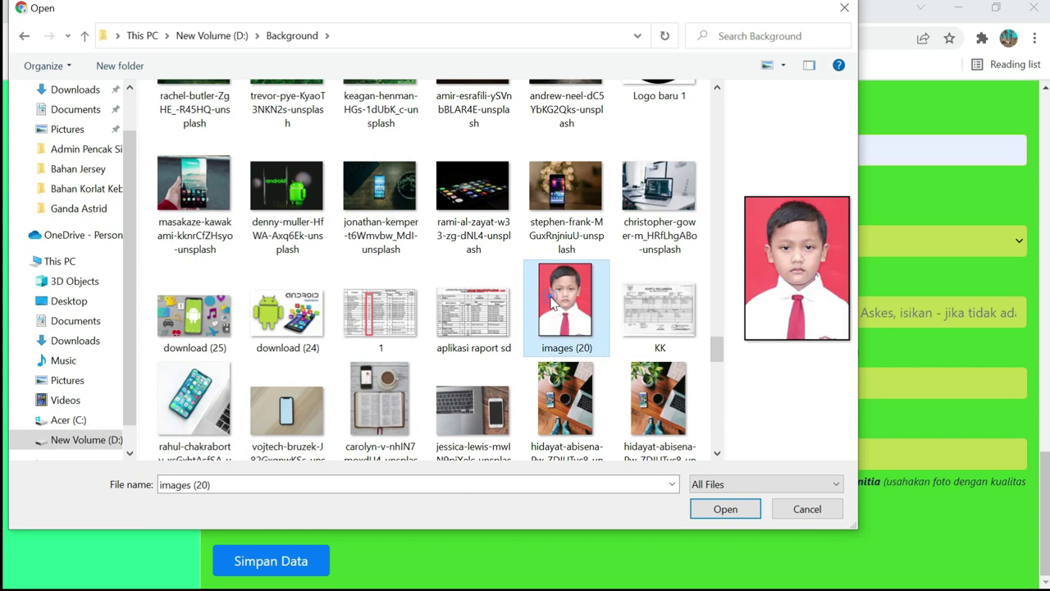
left_click(710, 510)
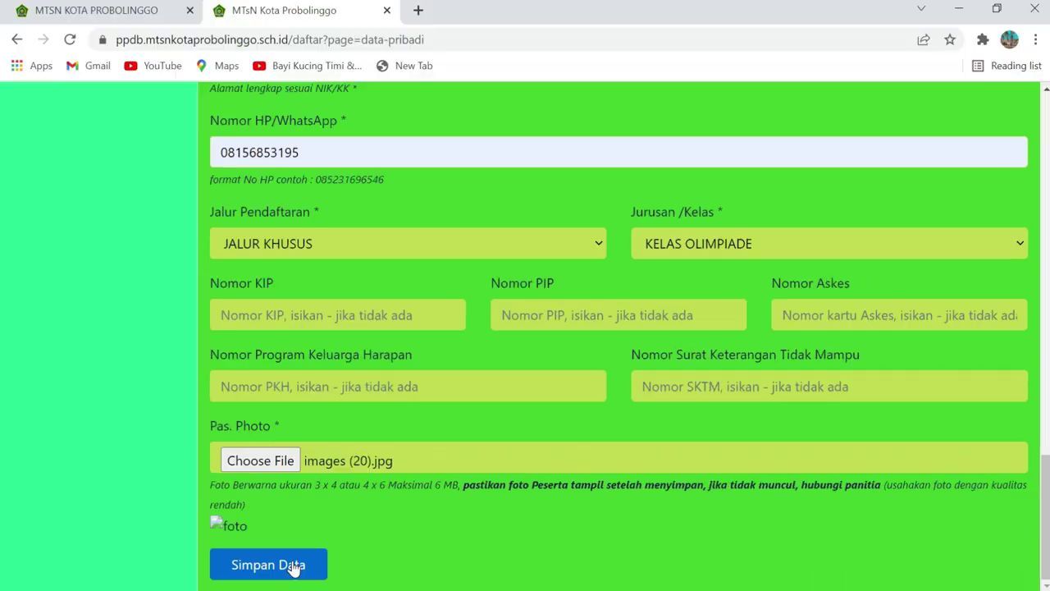
Save the student data, then on the parent form keep the guardian status as Sama dengan Ayah
left_click(168, 585)
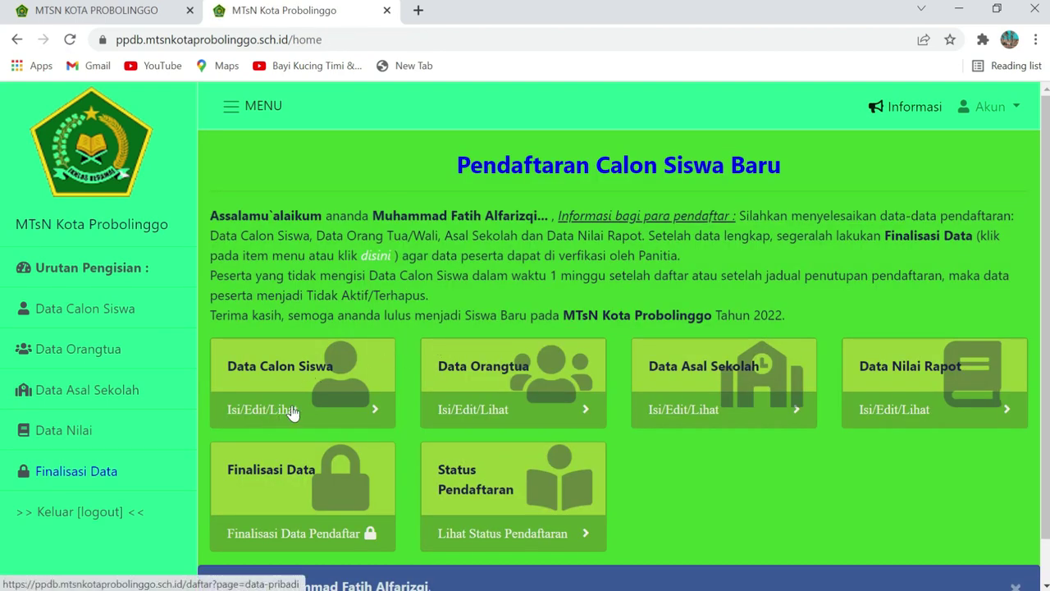
left_click(474, 417)
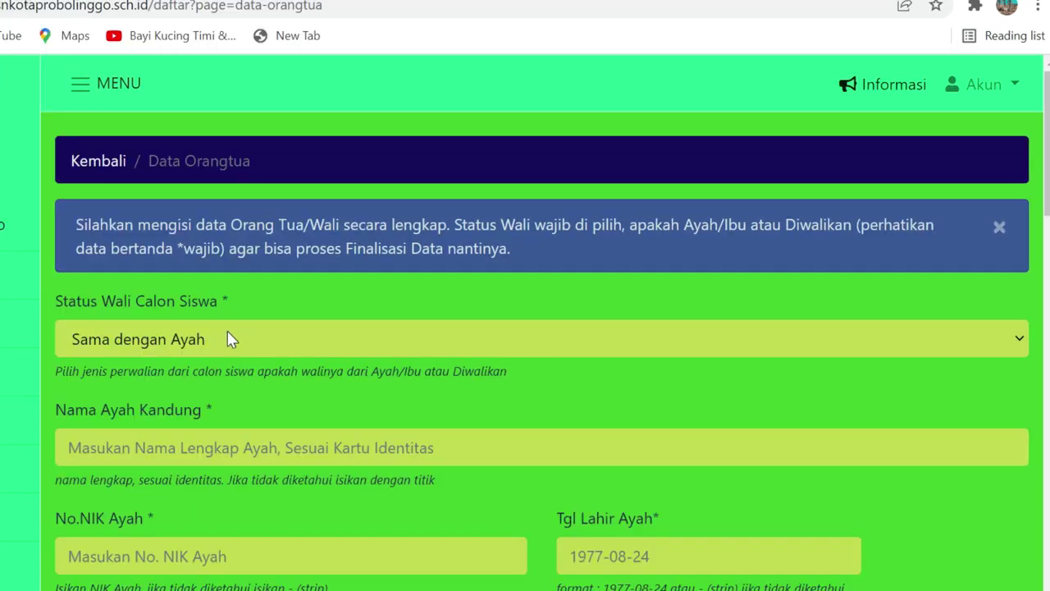
left_click(229, 334)
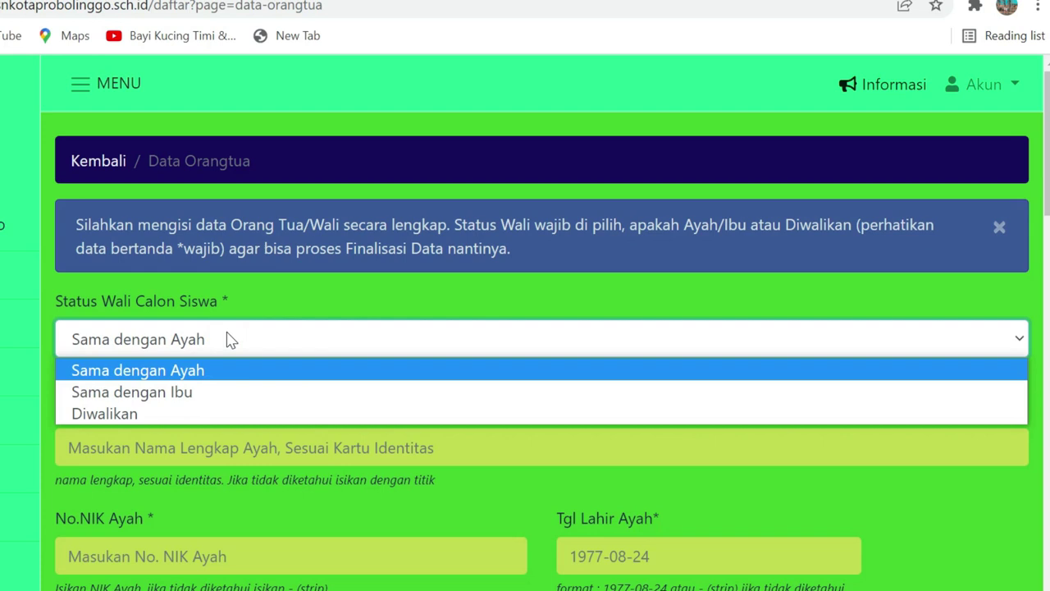
left_click(229, 339)
scroll(213, 341, "down", 2)
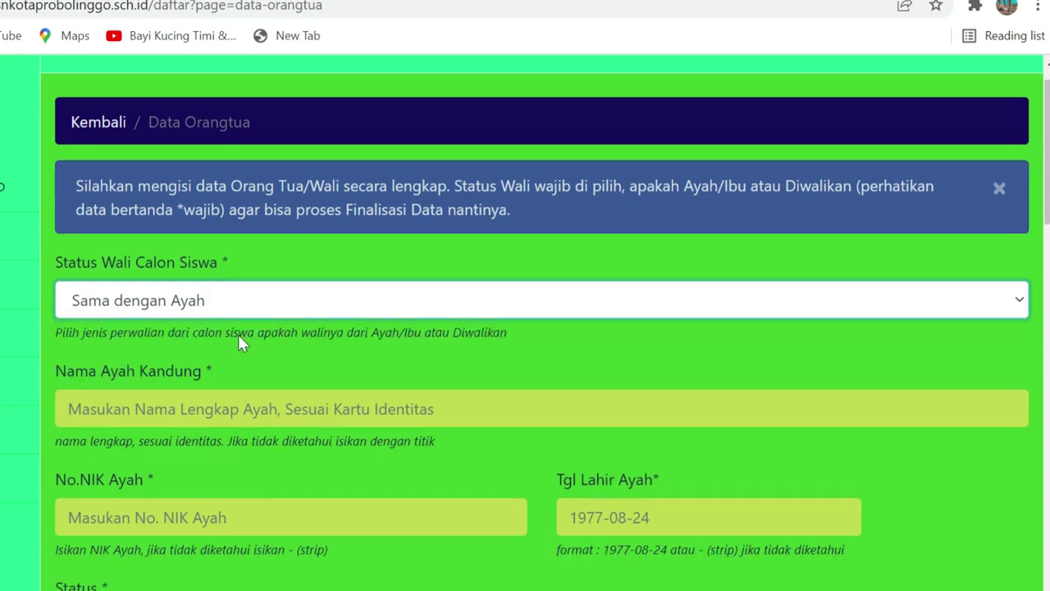
Fill in the father's name from the saved suggestion and enter his NIK number
left_click(242, 334)
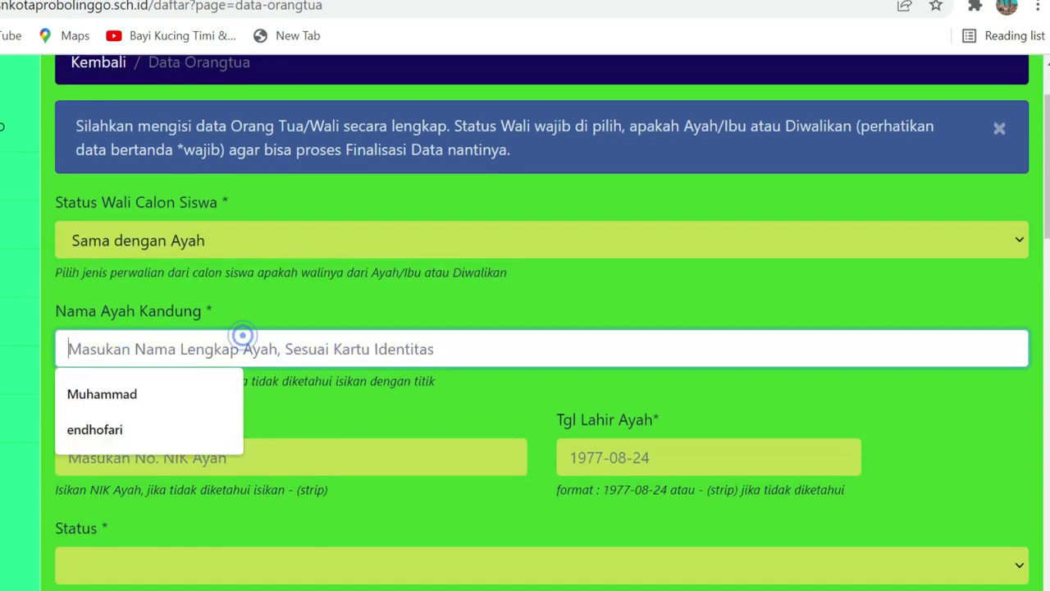
left_click(191, 439)
left_click(195, 452)
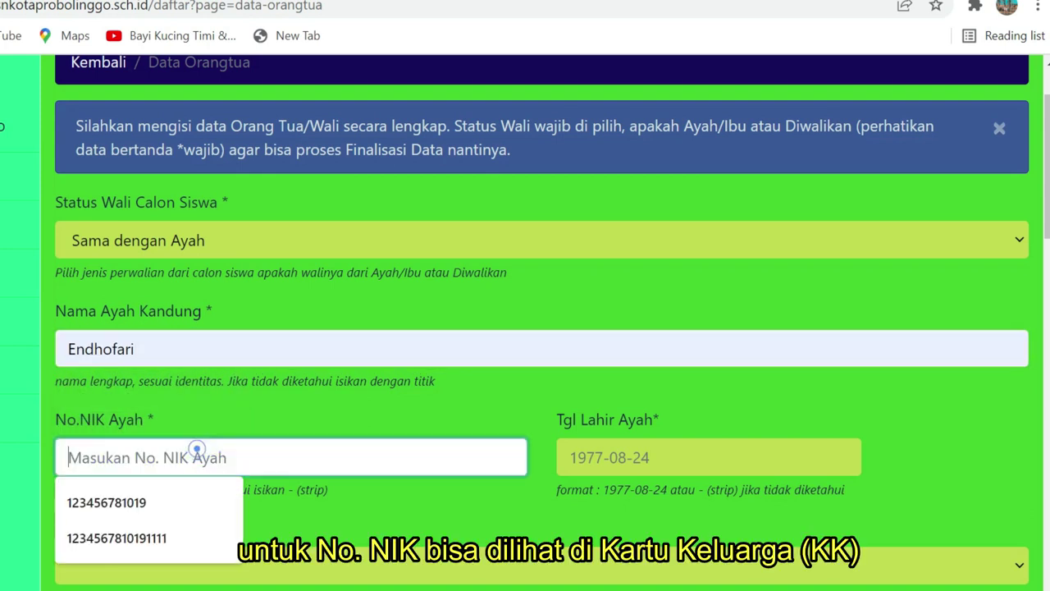
left_click(338, 417)
left_click(254, 451)
type("1")
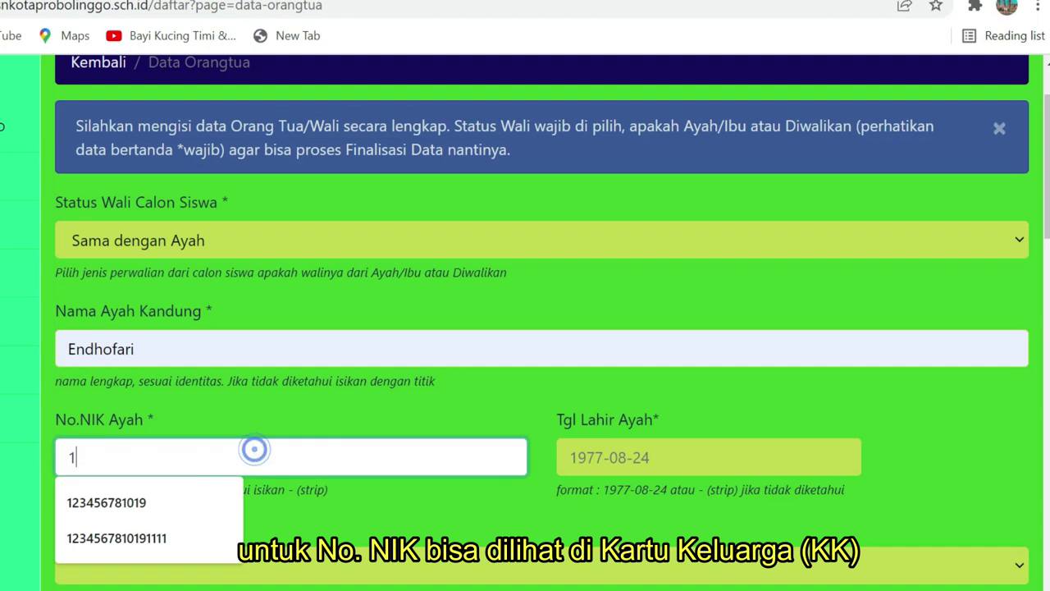
type("313131313333333")
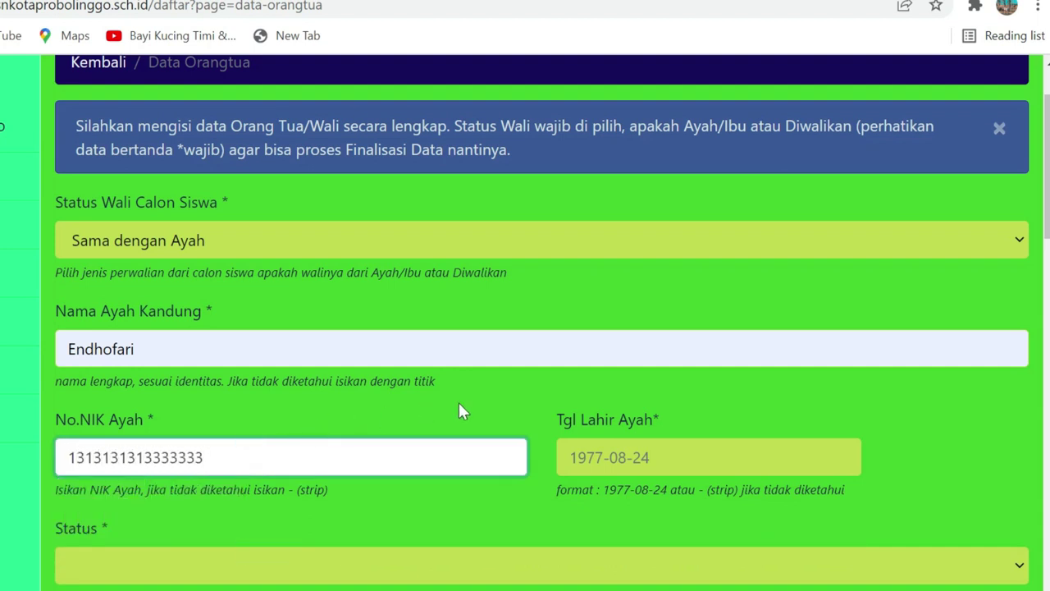
scroll(459, 410, "down", 1)
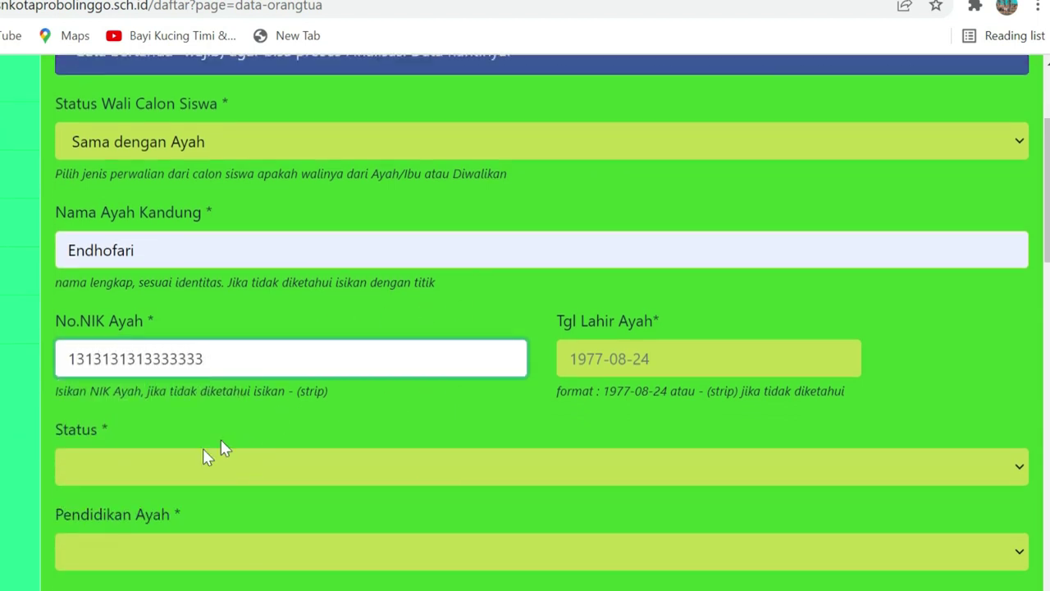
Set the father's birth date, status Masih Ada and education S1
left_click(607, 358)
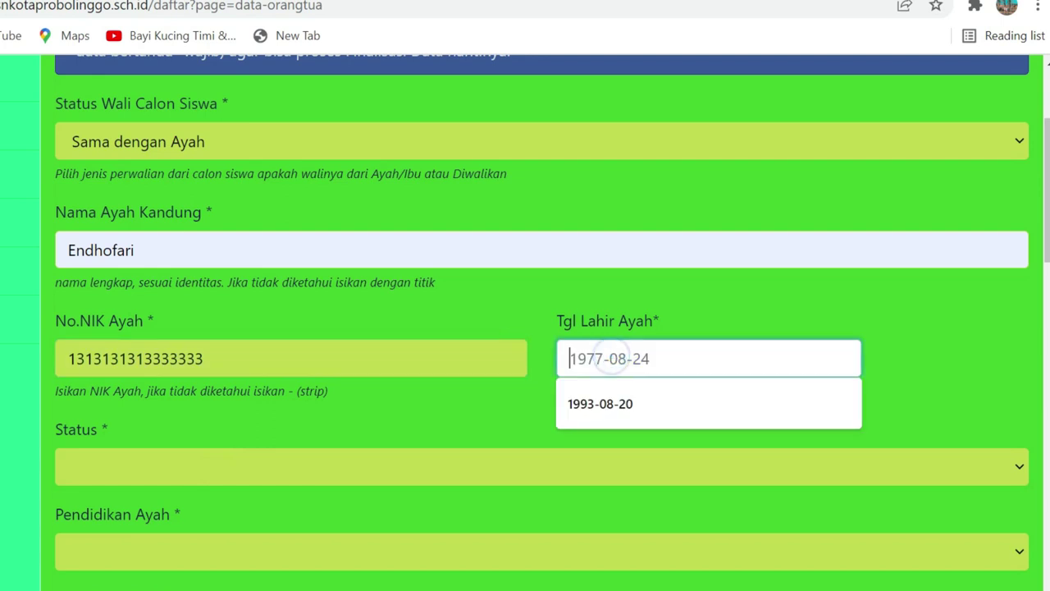
left_click(593, 401)
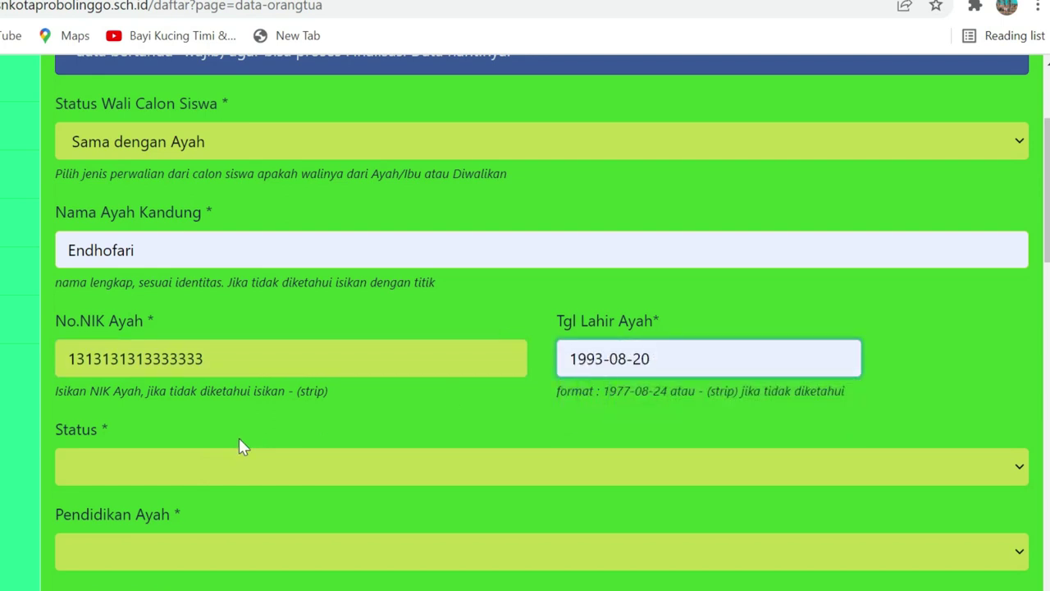
left_click(206, 461)
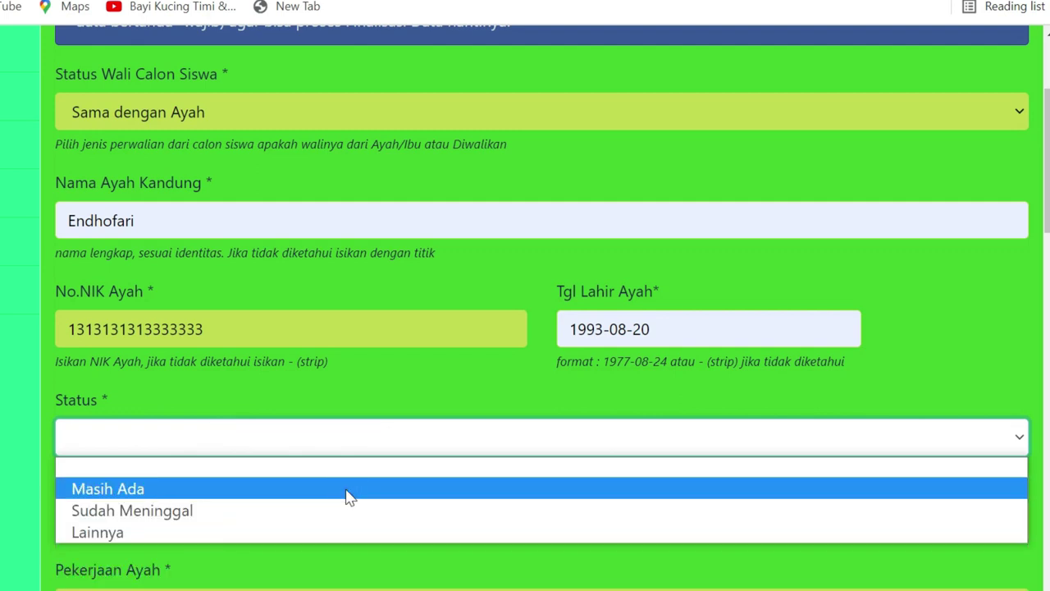
left_click(349, 520)
scroll(379, 447, "down", 1)
left_click(446, 425)
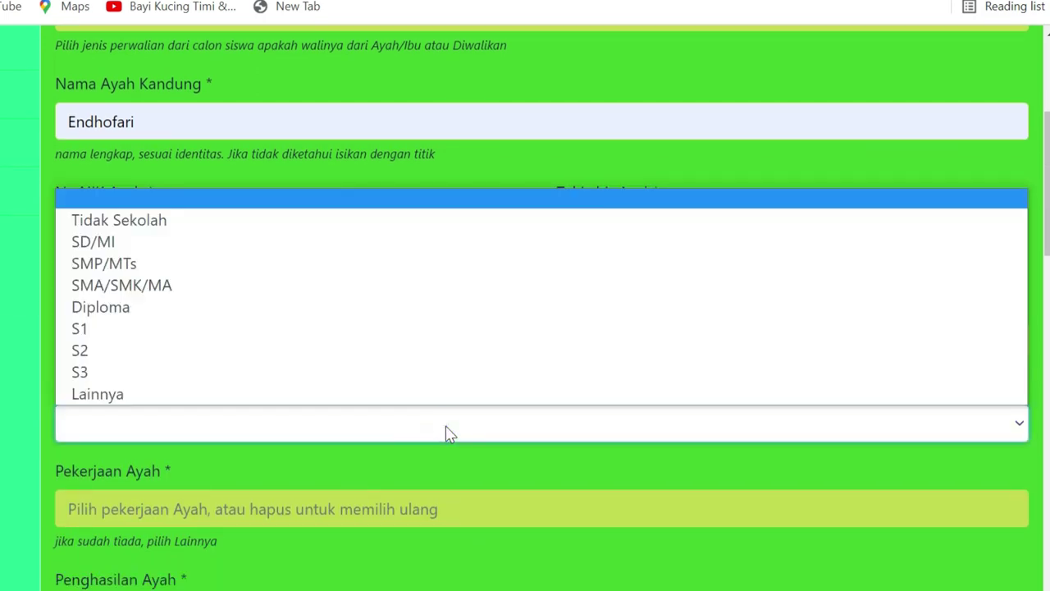
left_click(444, 332)
Set the father's occupation to PNS and his income to 3jt-5jt
scroll(419, 377, "down", 2)
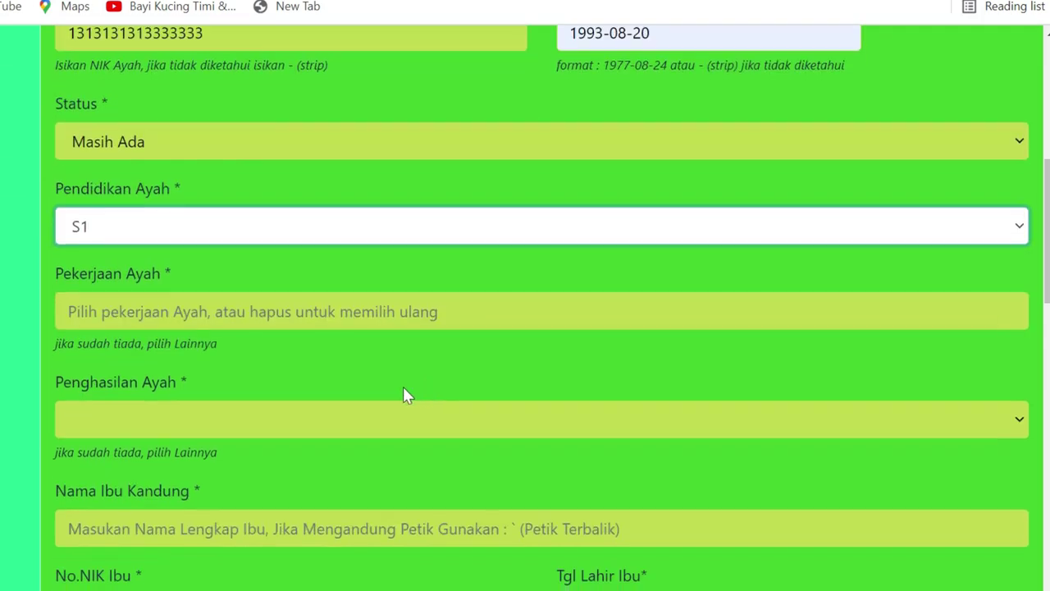
left_click(364, 313)
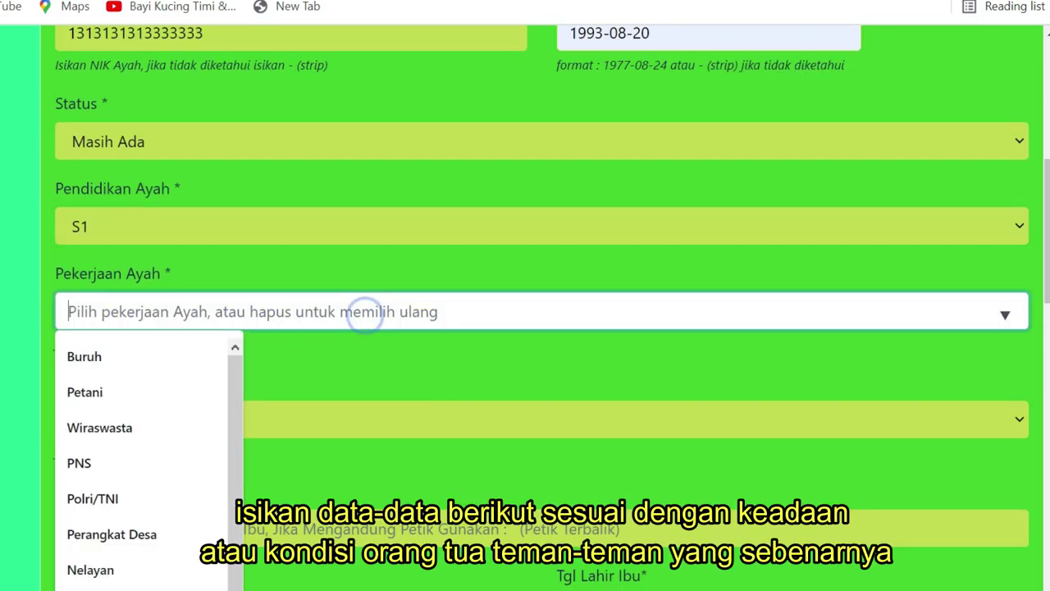
left_click(158, 463)
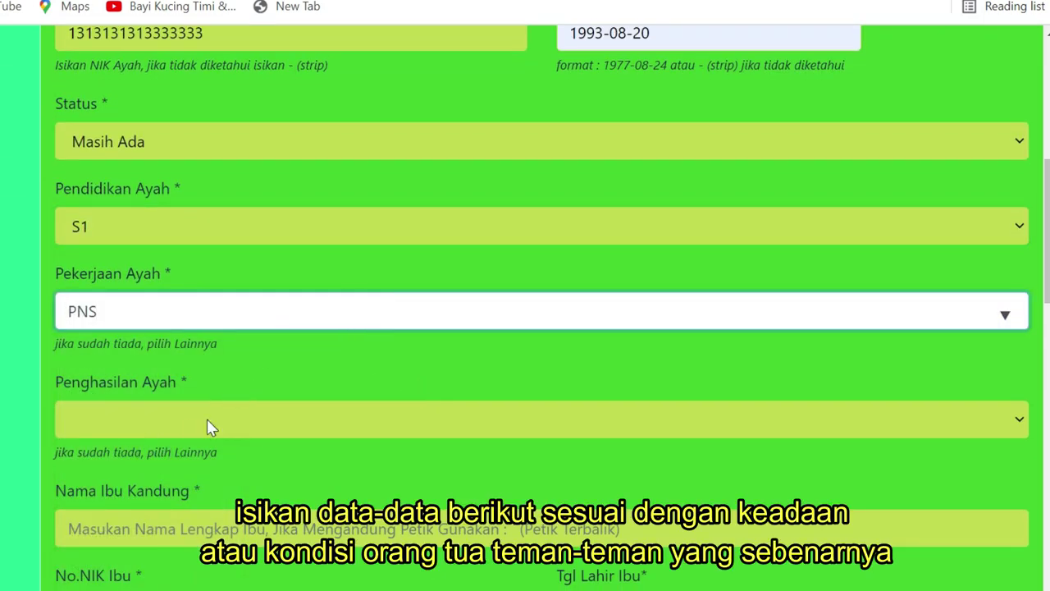
left_click(207, 425)
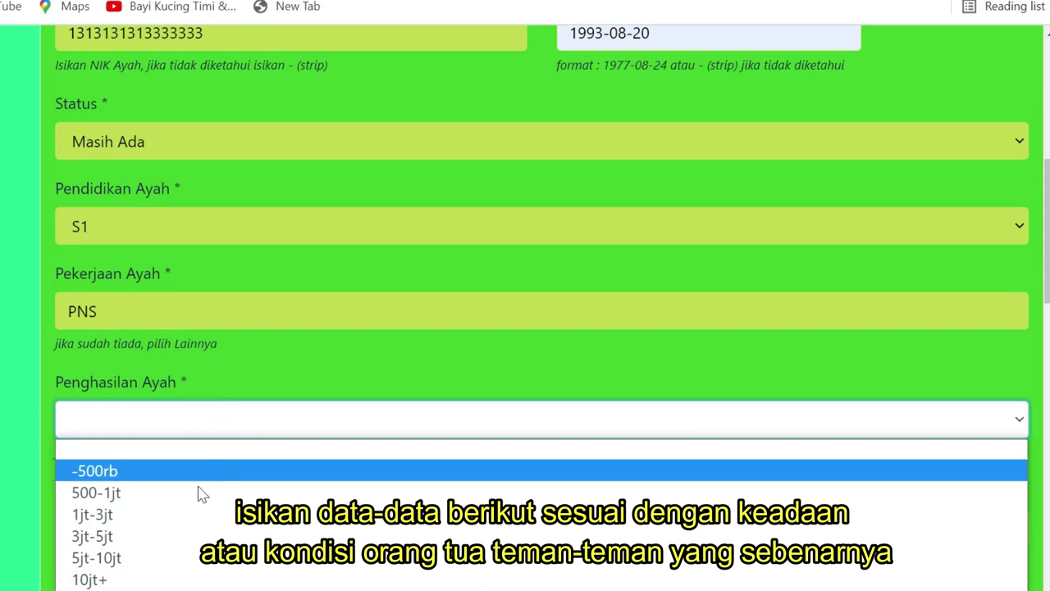
left_click(185, 534)
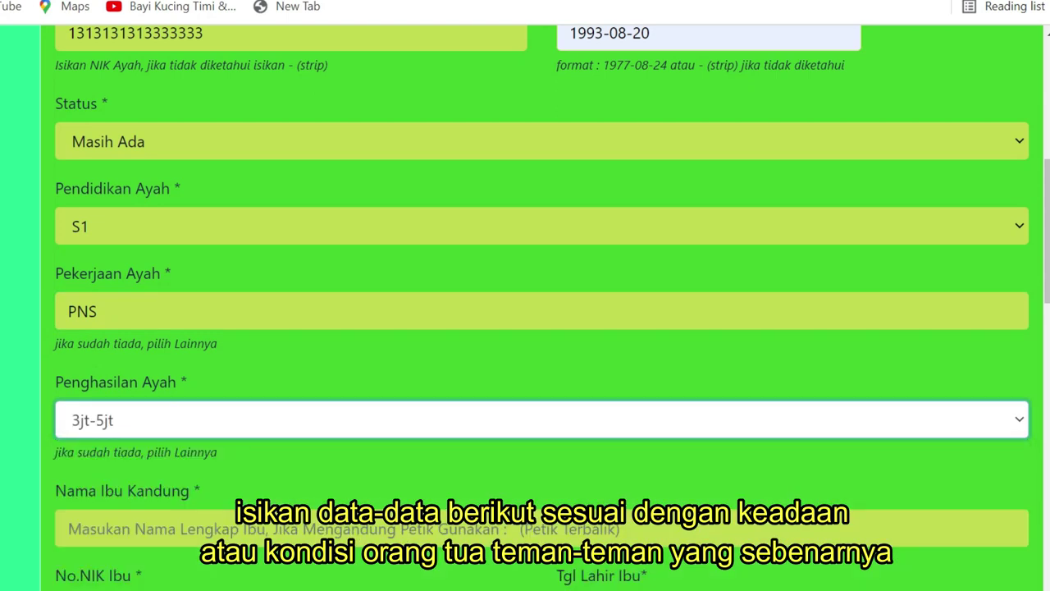
scroll(335, 422, "down", 1)
left_click(258, 430)
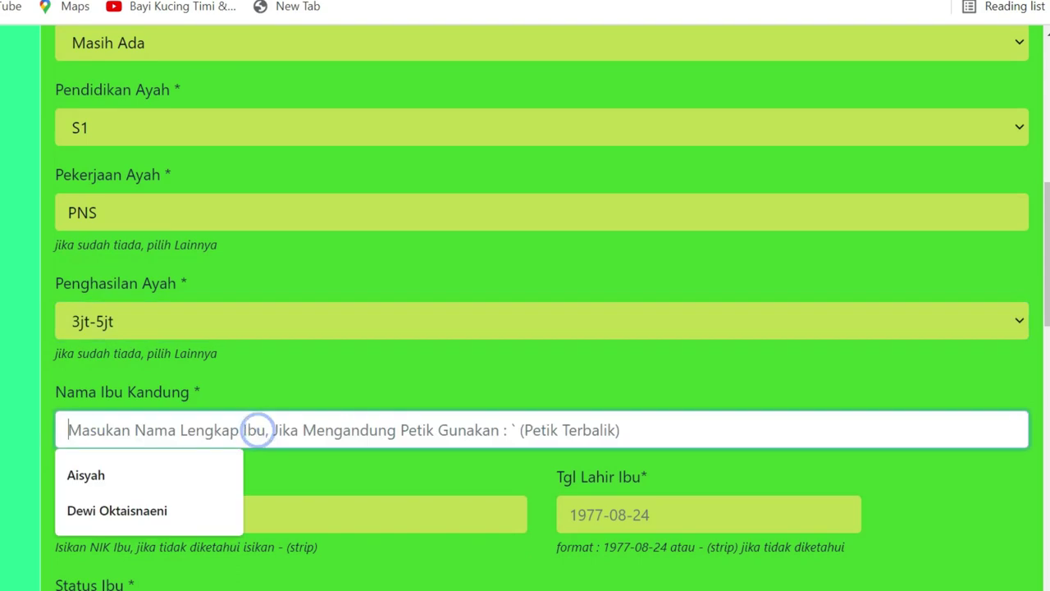
left_click(167, 512)
scroll(194, 402, "down", 1)
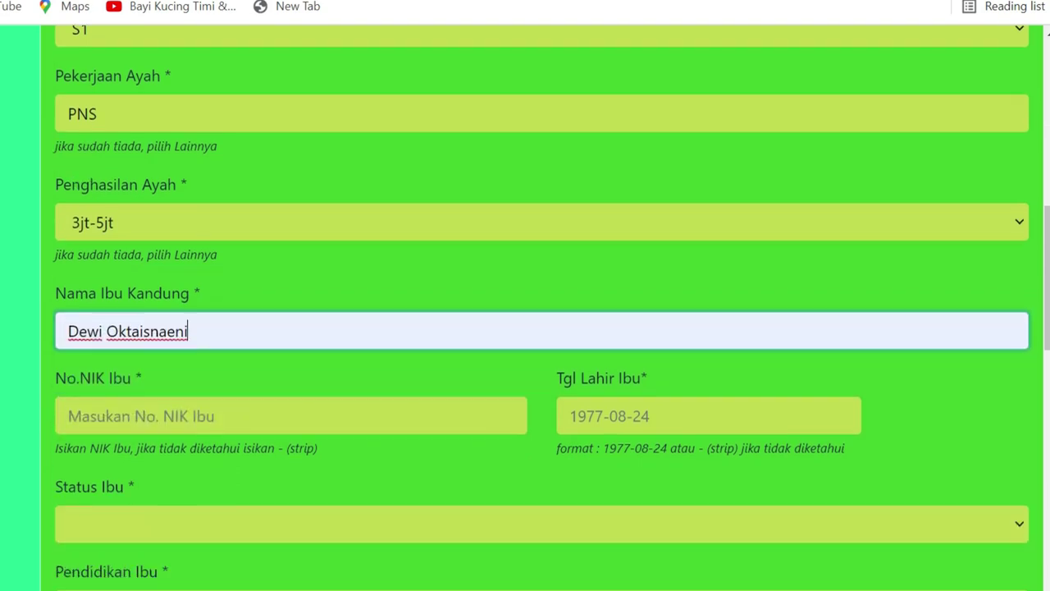
left_click(194, 403)
type("1")
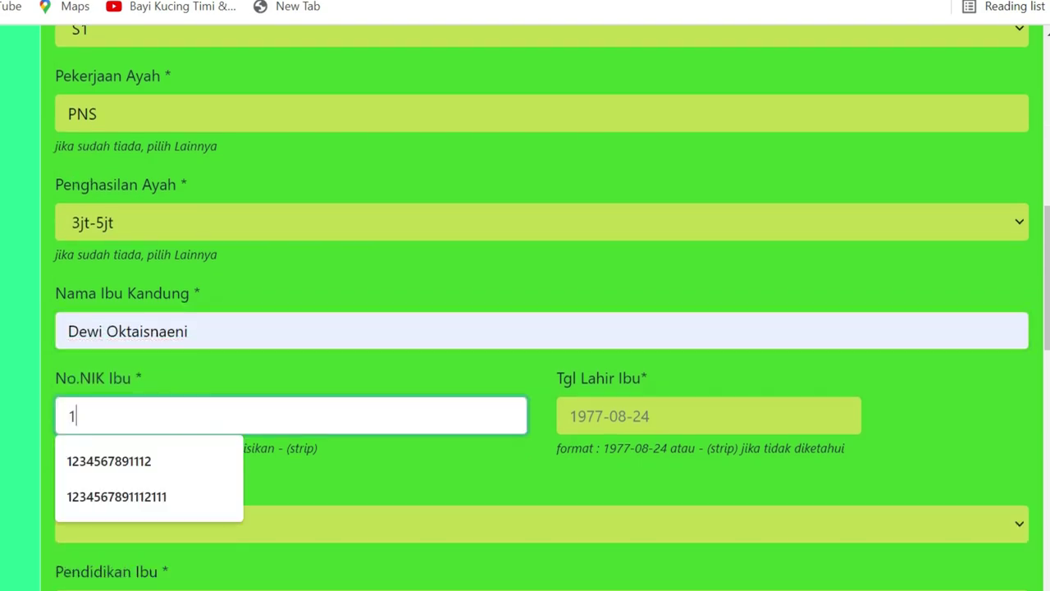
type("414144444444444")
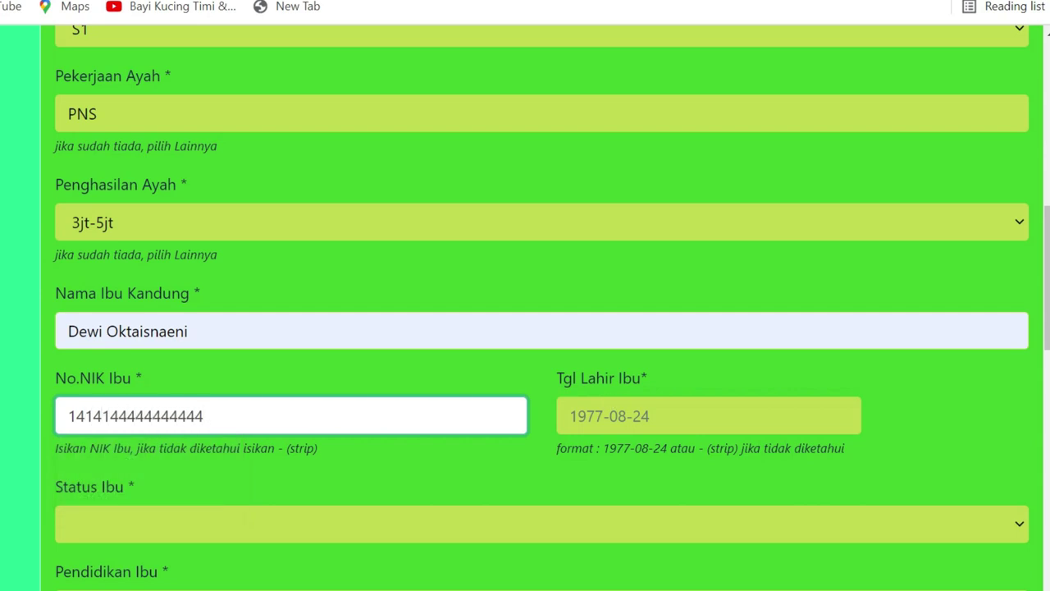
left_click(616, 416)
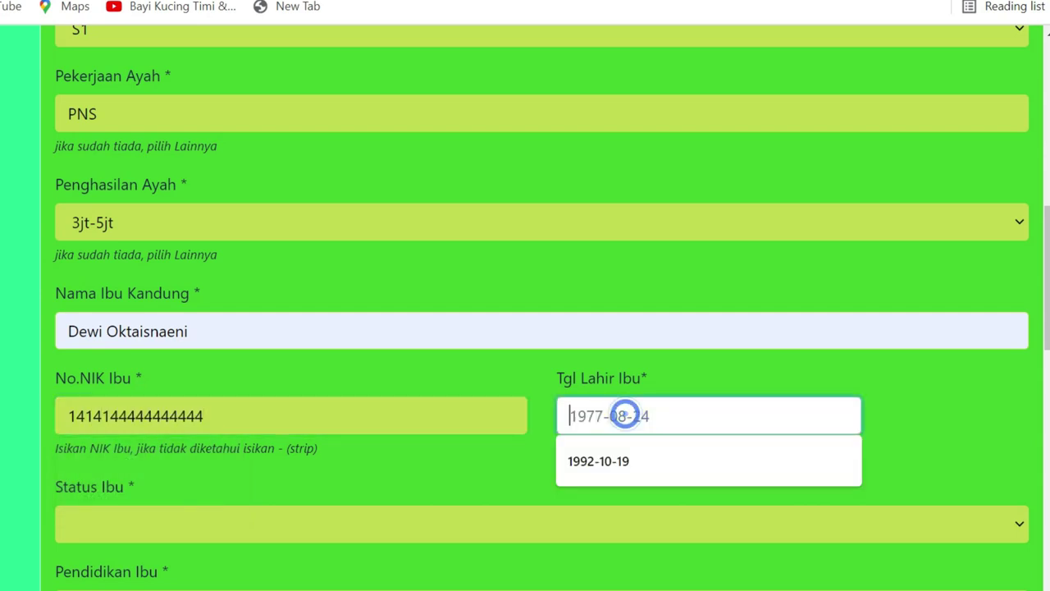
left_click(616, 457)
scroll(302, 450, "down", 1)
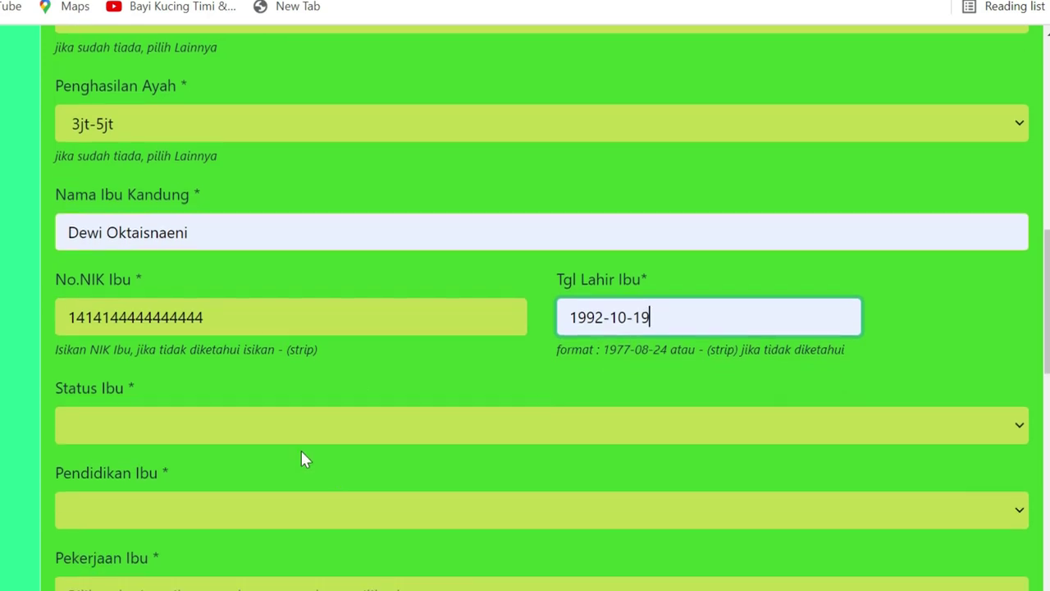
Set the mother's status to Masih Ada and her education to S3
left_click(206, 419)
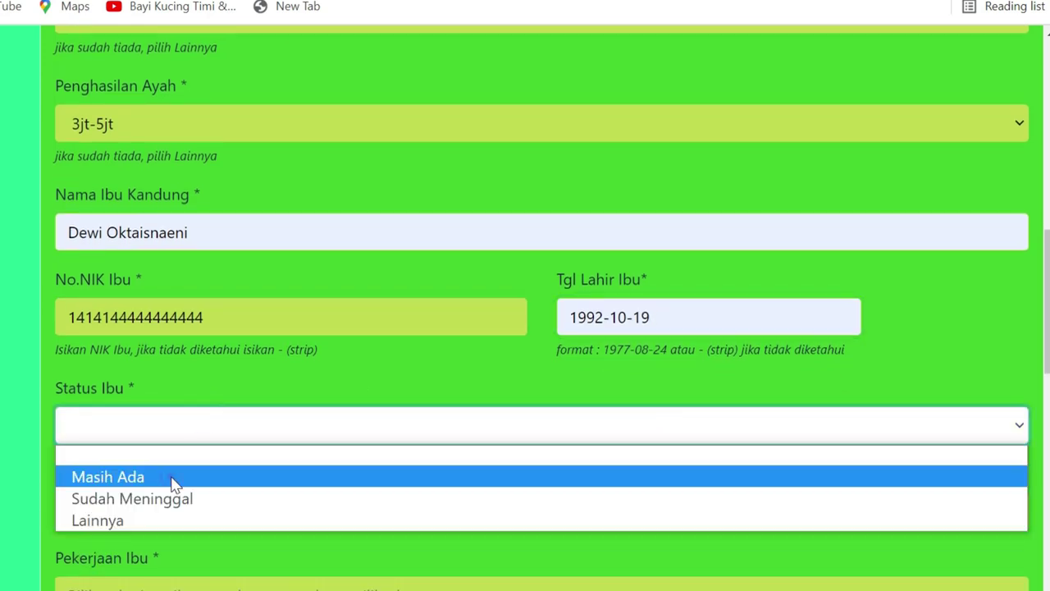
left_click(173, 477)
scroll(265, 445, "down", 1)
scroll(264, 445, "down", 2)
left_click(271, 311)
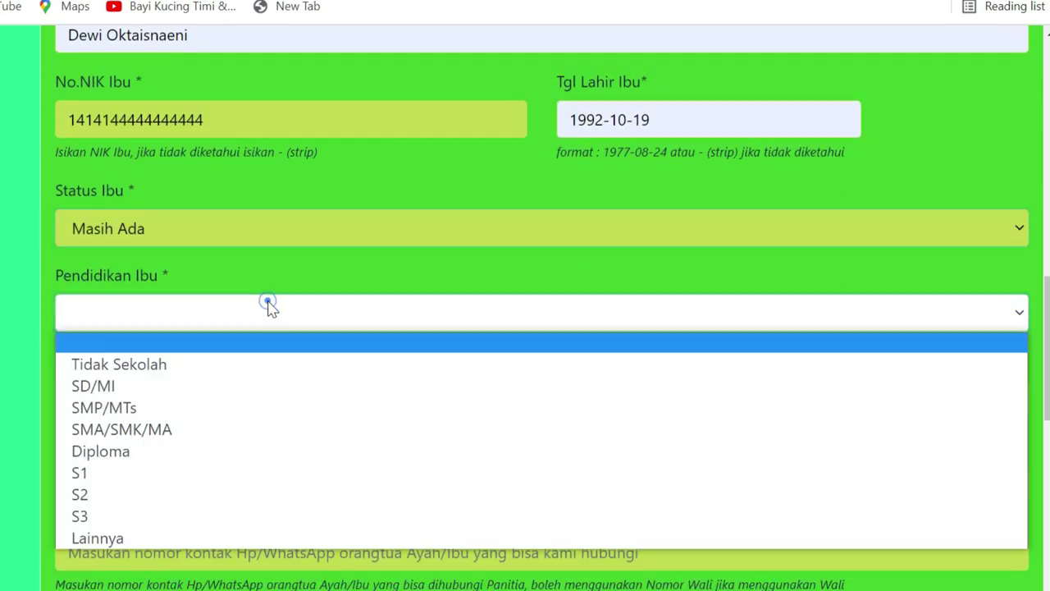
left_click(162, 414)
left_click(232, 304)
left_click(176, 429)
left_click(233, 312)
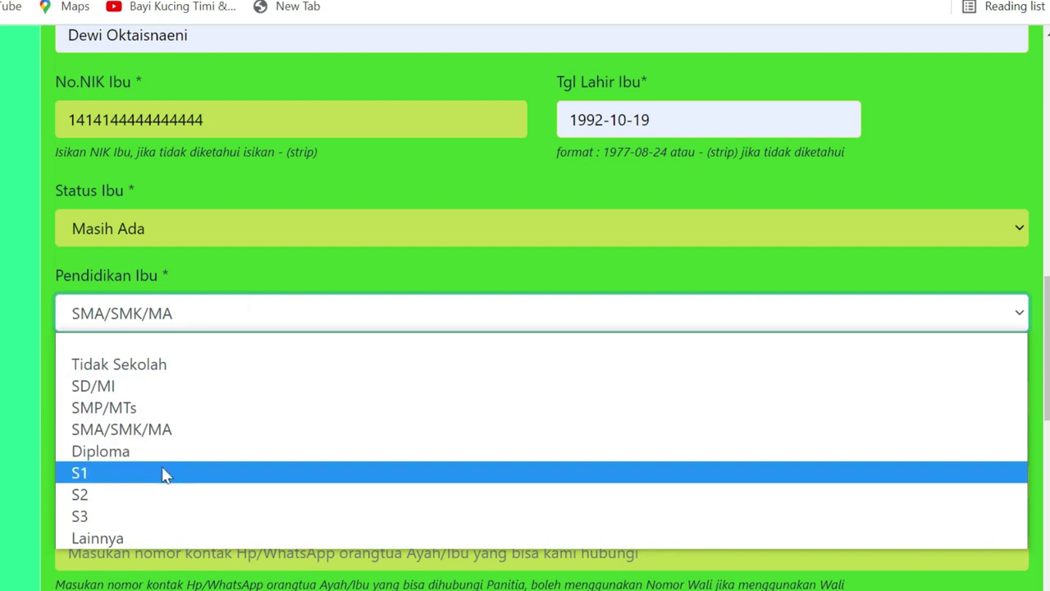
left_click(164, 517)
Set the mother's occupation to Wiraswasta and her income to 10jt+
left_click(249, 398)
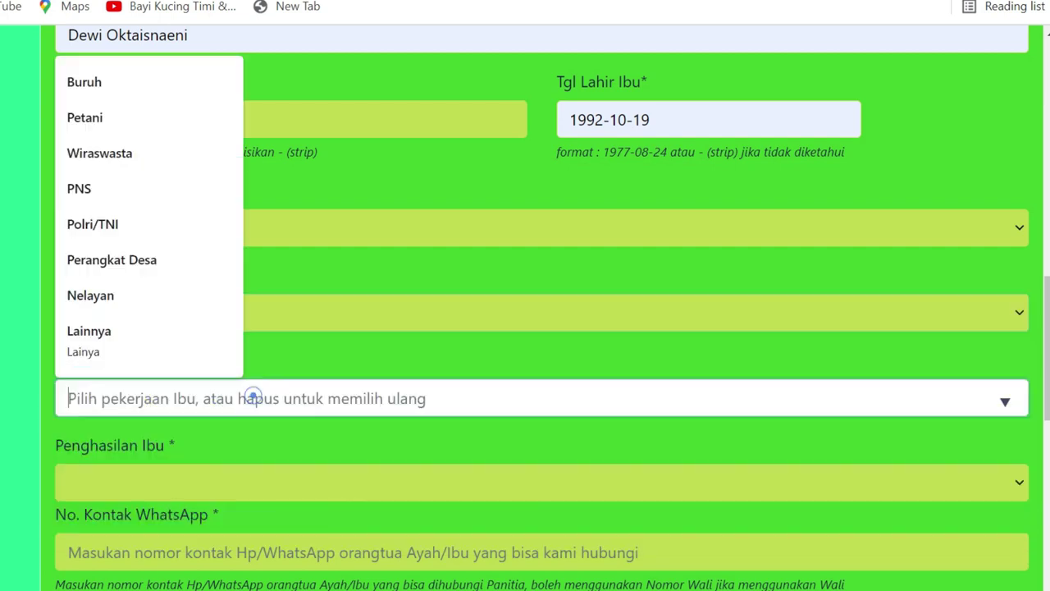
left_click(192, 170)
scroll(258, 391, "down", 1)
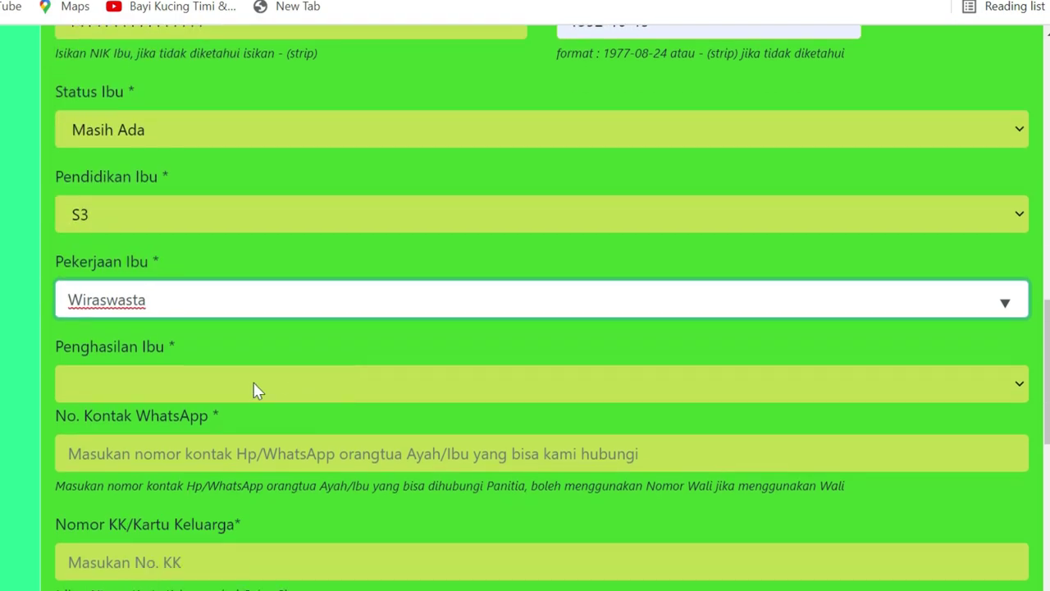
left_click(250, 386)
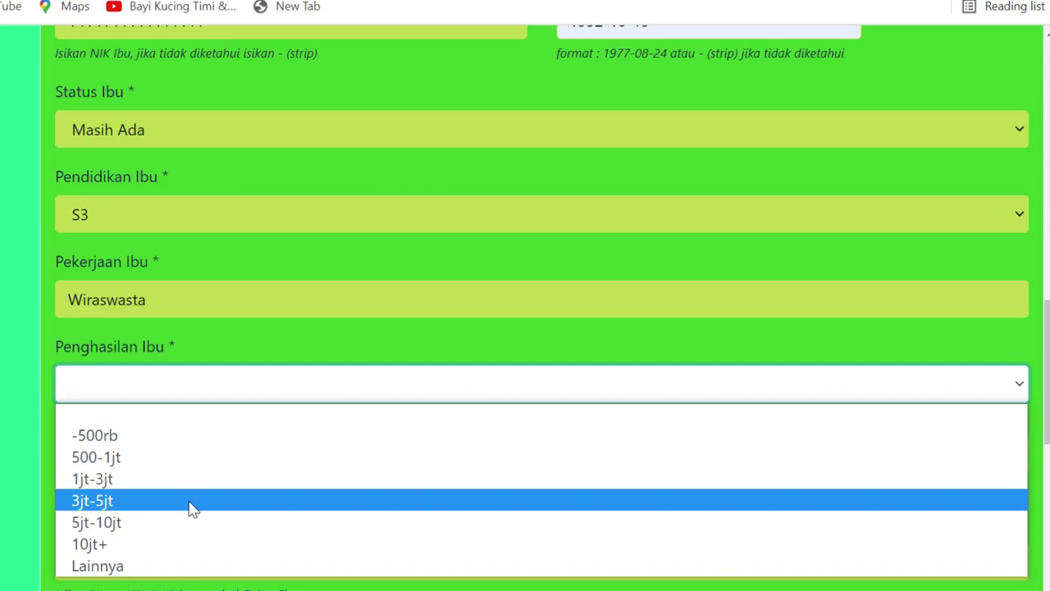
left_click(175, 551)
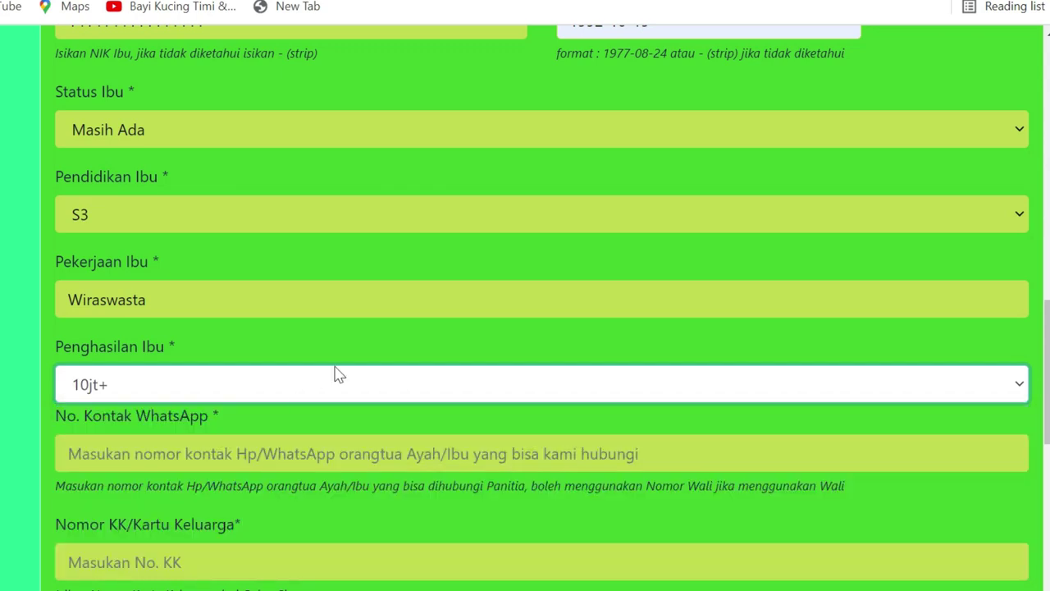
scroll(347, 359, "down", 1)
left_click(347, 354)
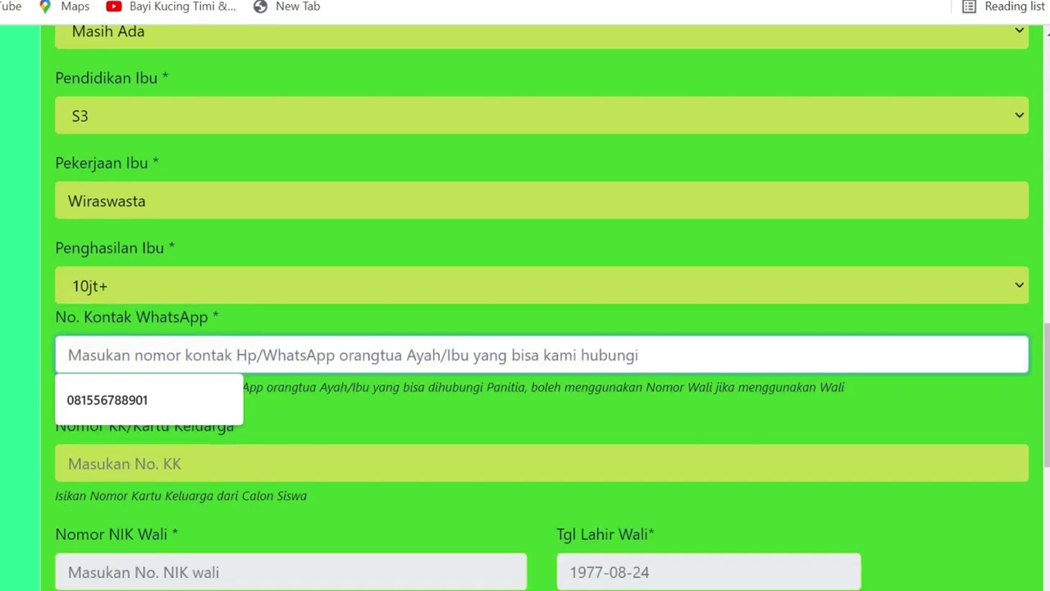
Enter the parents' WhatsApp contact number, correcting the suggested number's ending
left_click(156, 399)
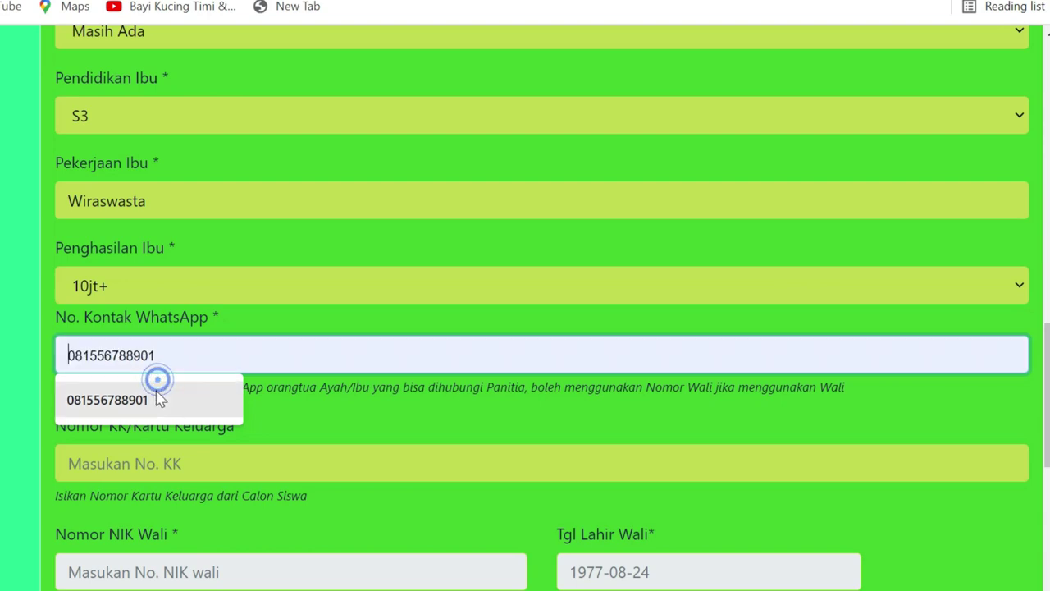
left_click_drag(136, 354, 92, 355)
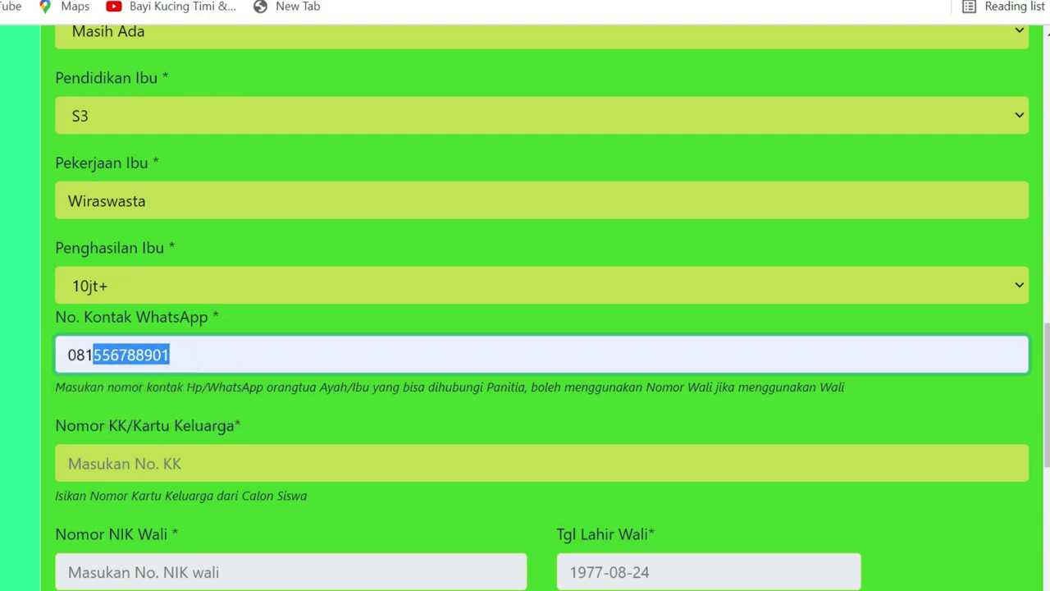
type("56853195")
left_click(324, 419)
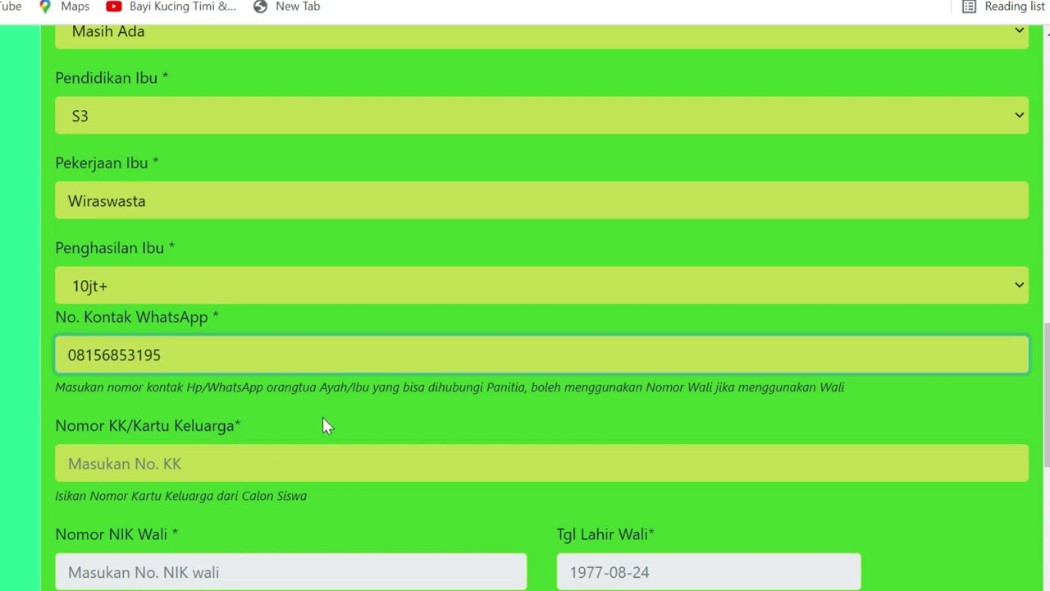
scroll(230, 344, "down", 1)
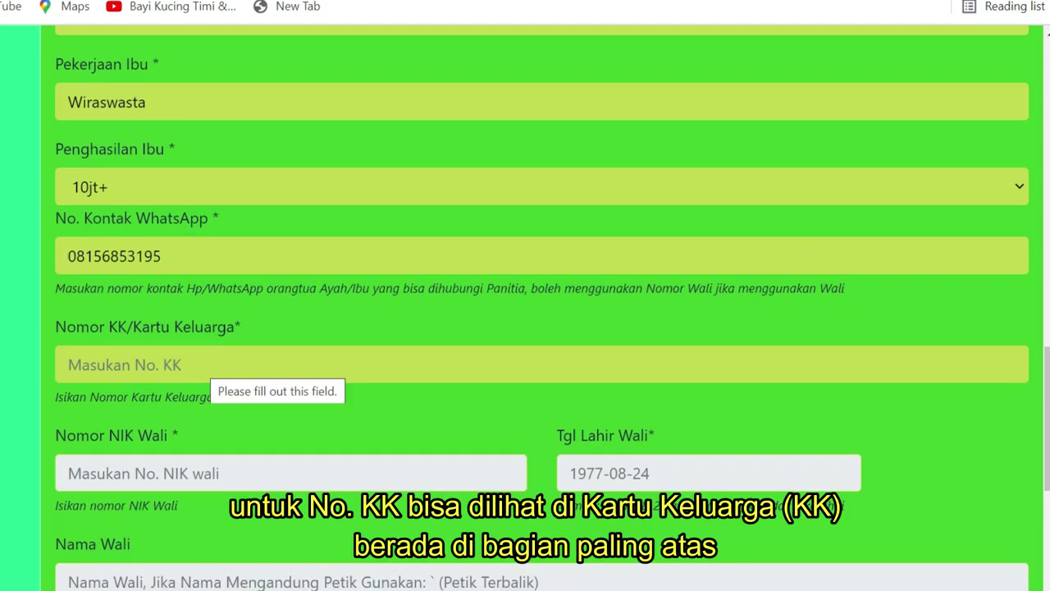
Fill in the family card (KK) number from the suggestion and correct it
left_click(199, 364)
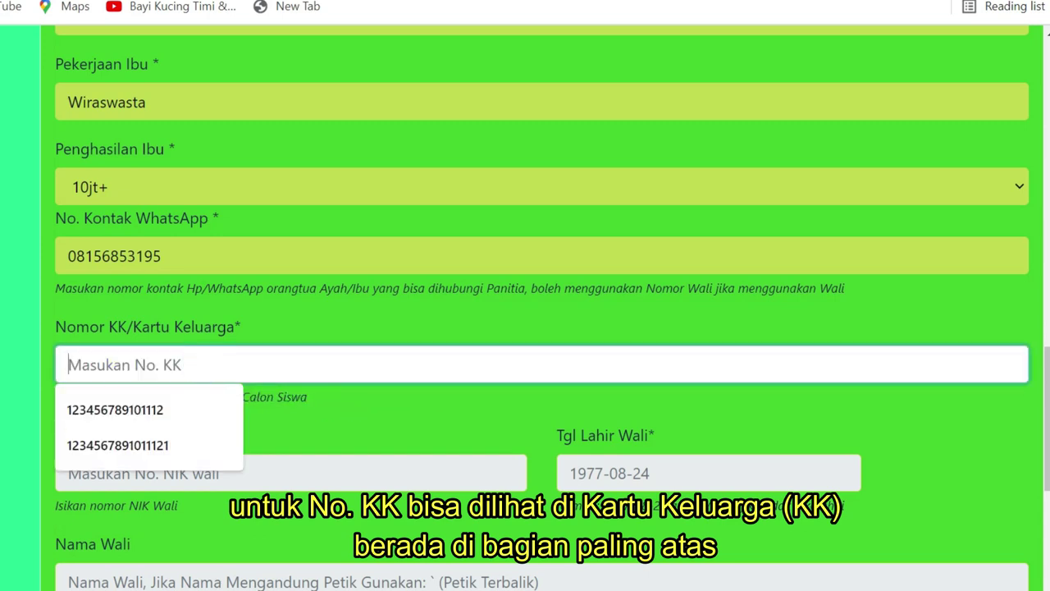
left_click(149, 409)
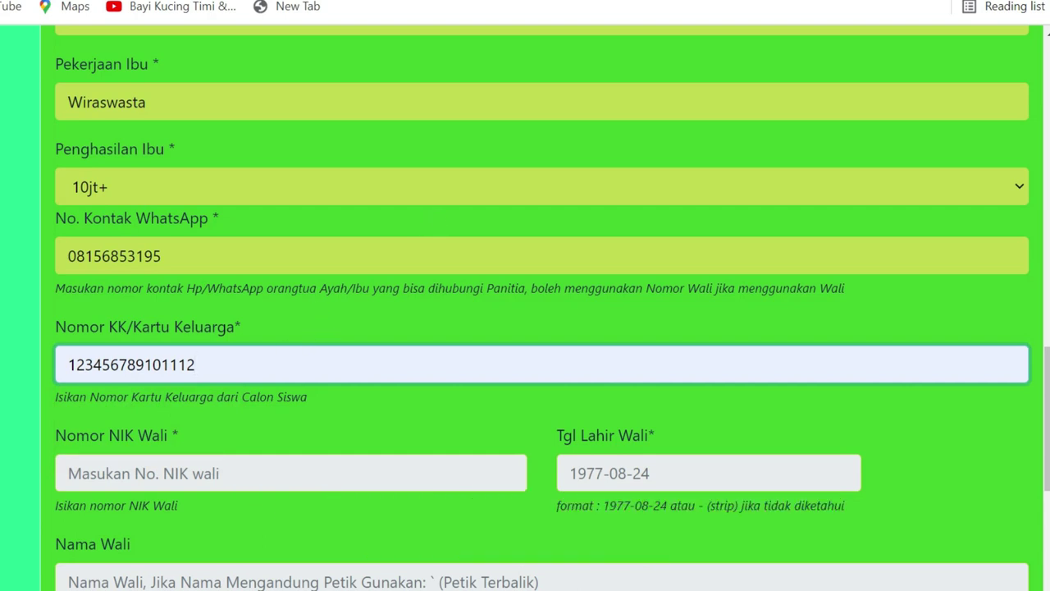
left_click(228, 367)
type("2")
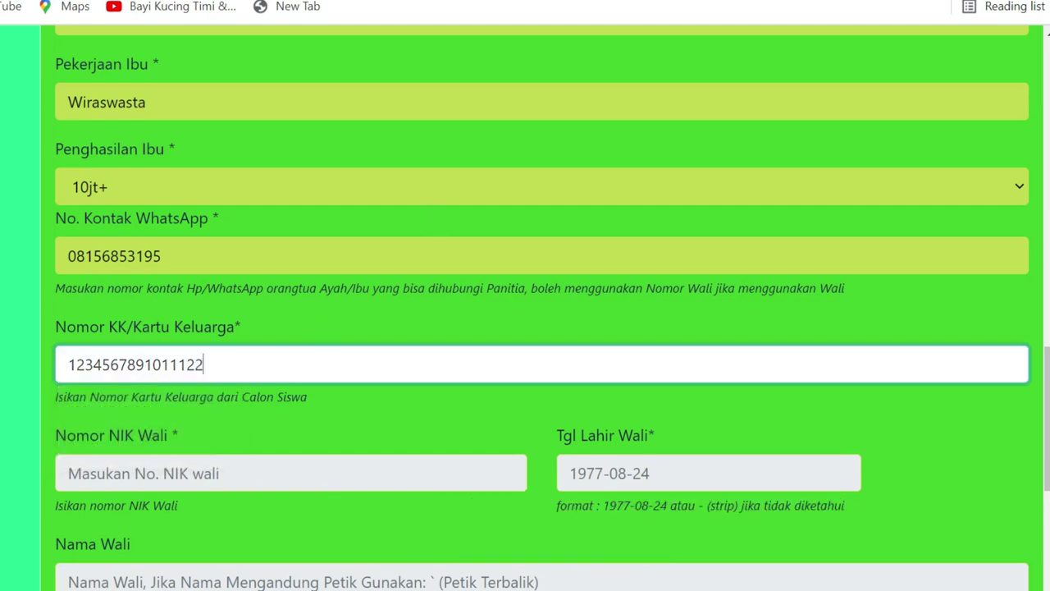
left_click(331, 414)
scroll(307, 353, "down", 1)
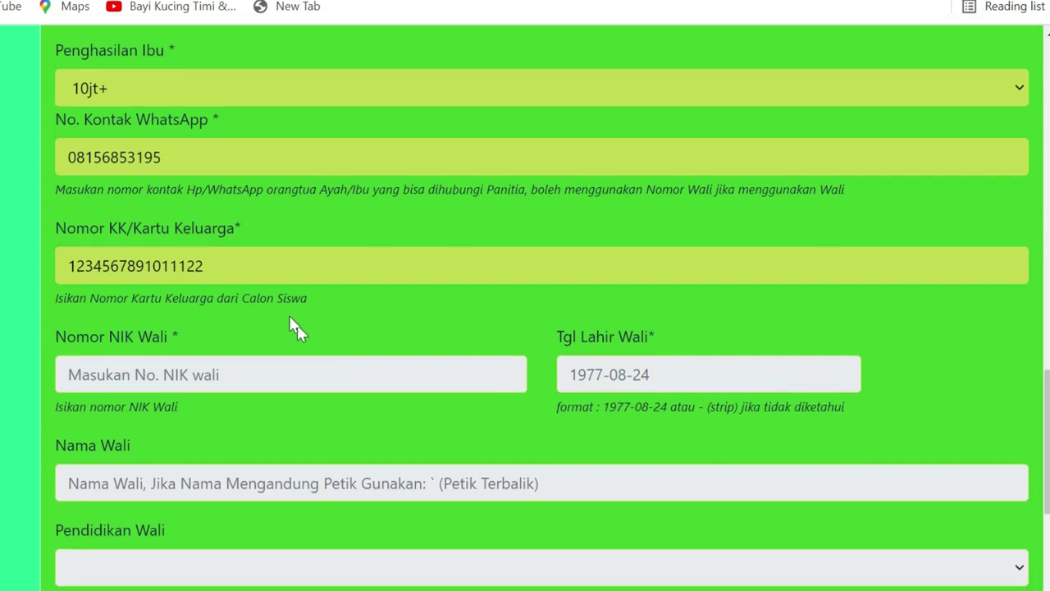
Return to the top of Data Orangtua and list the Status Wali Calon Siswa choices
scroll(180, 318, "down", 1)
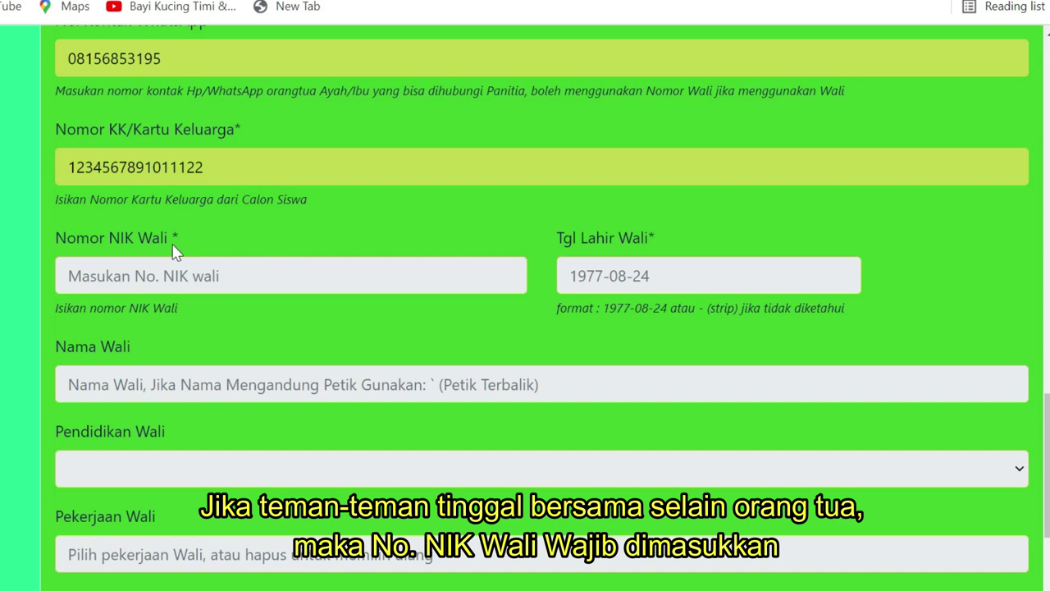
scroll(173, 245, "down", 1)
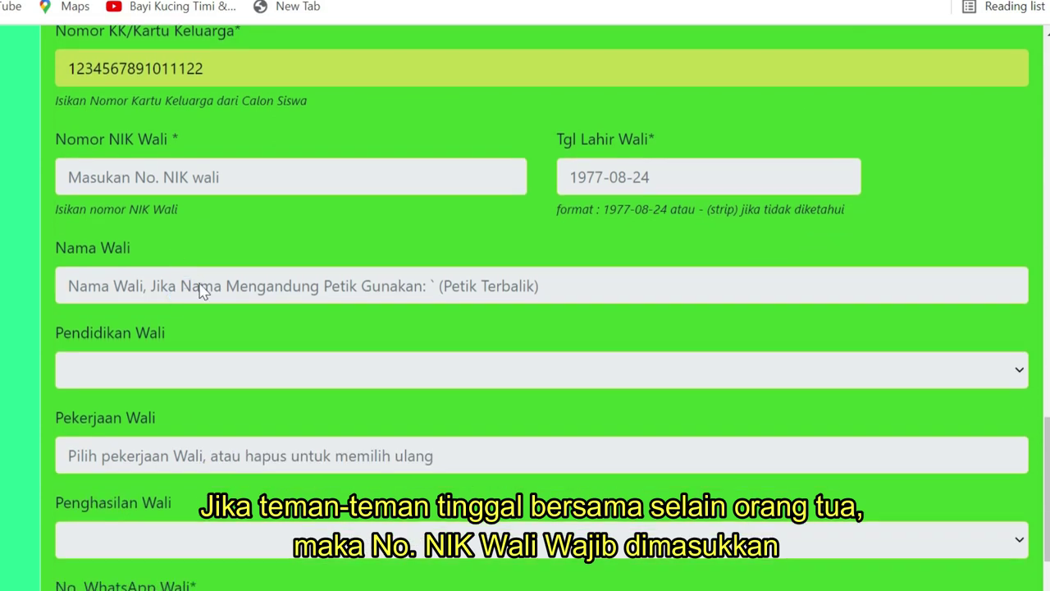
scroll(281, 246, "up", 1)
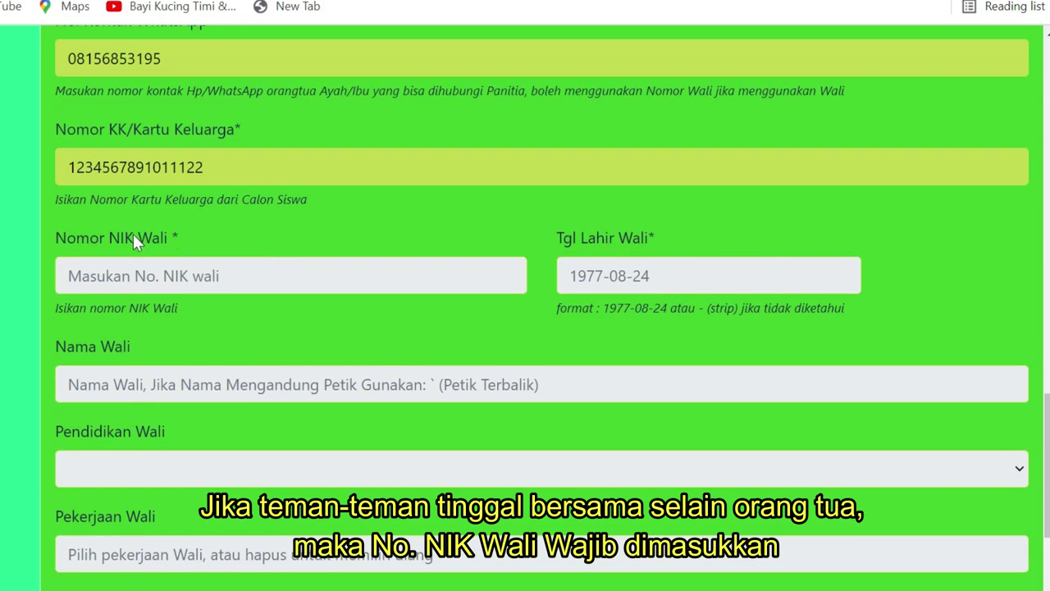
scroll(200, 270, "down", 3)
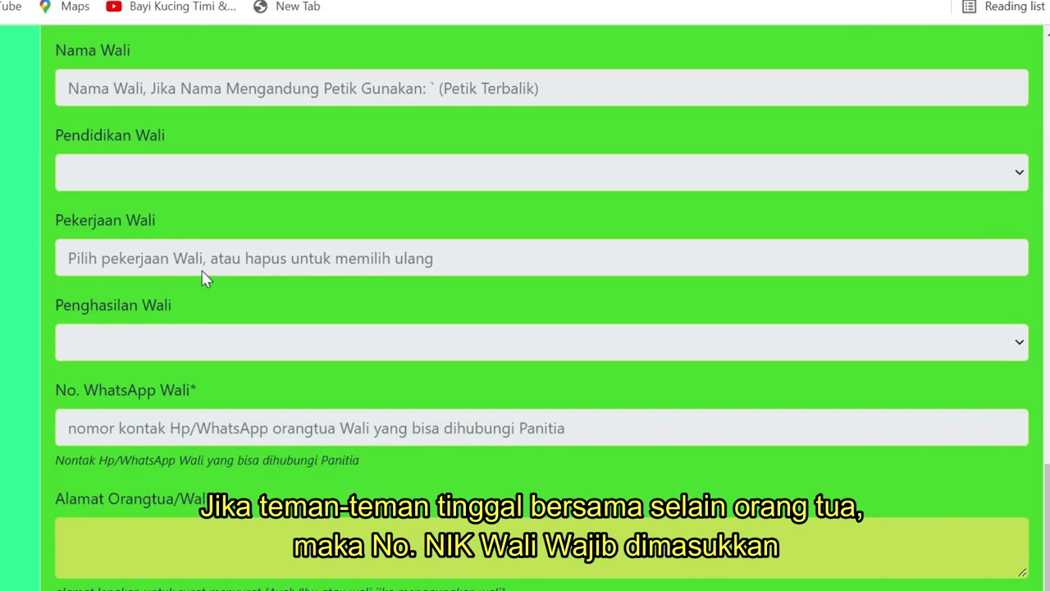
scroll(328, 332, "up", 10)
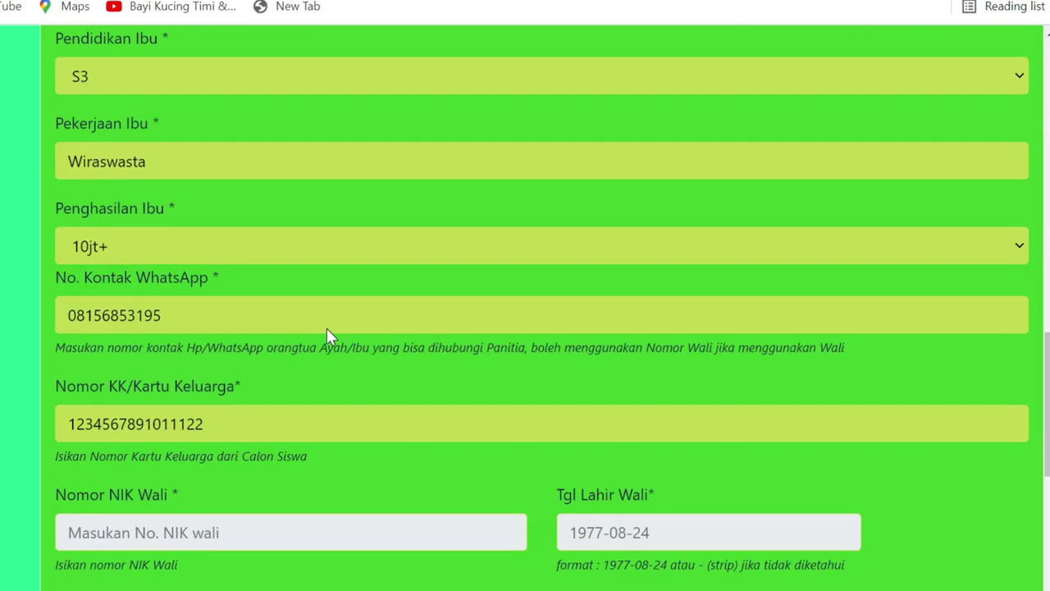
scroll(373, 307, "up", 6)
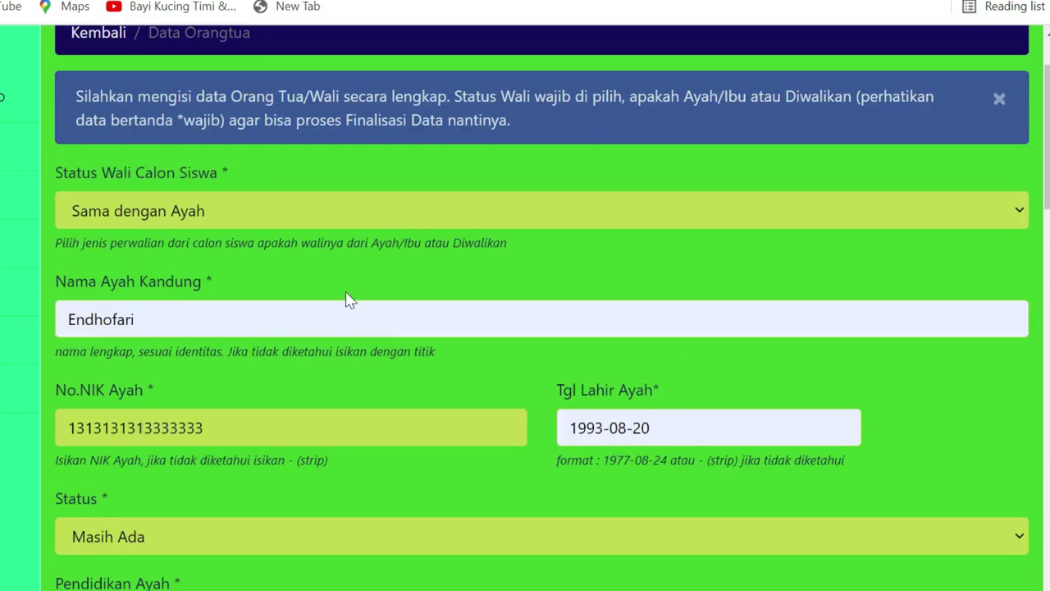
left_click(329, 211)
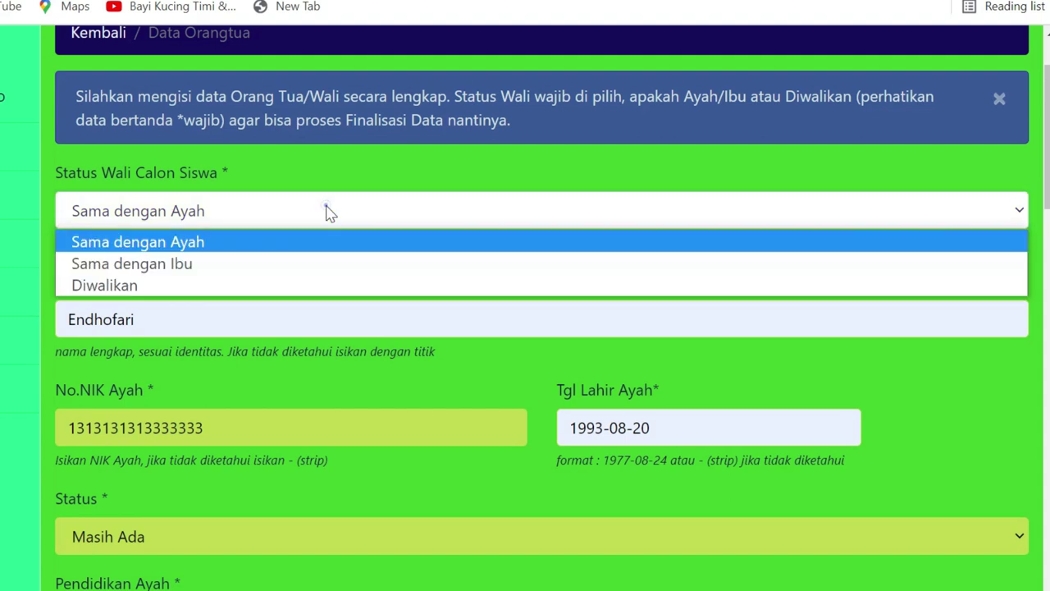
left_click(245, 246)
scroll(282, 228, "down", 10)
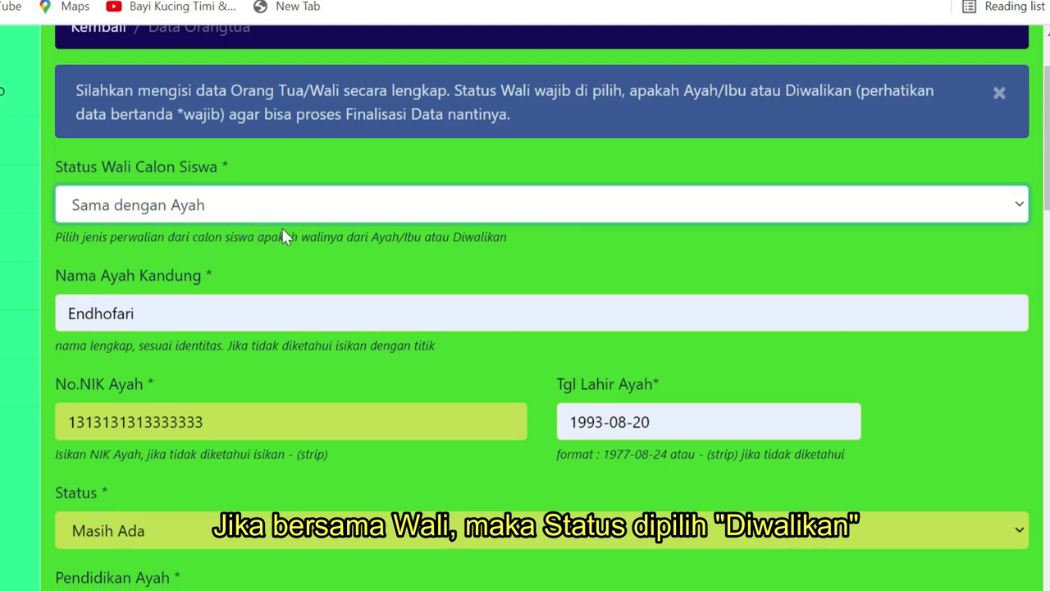
scroll(287, 241, "down", 4)
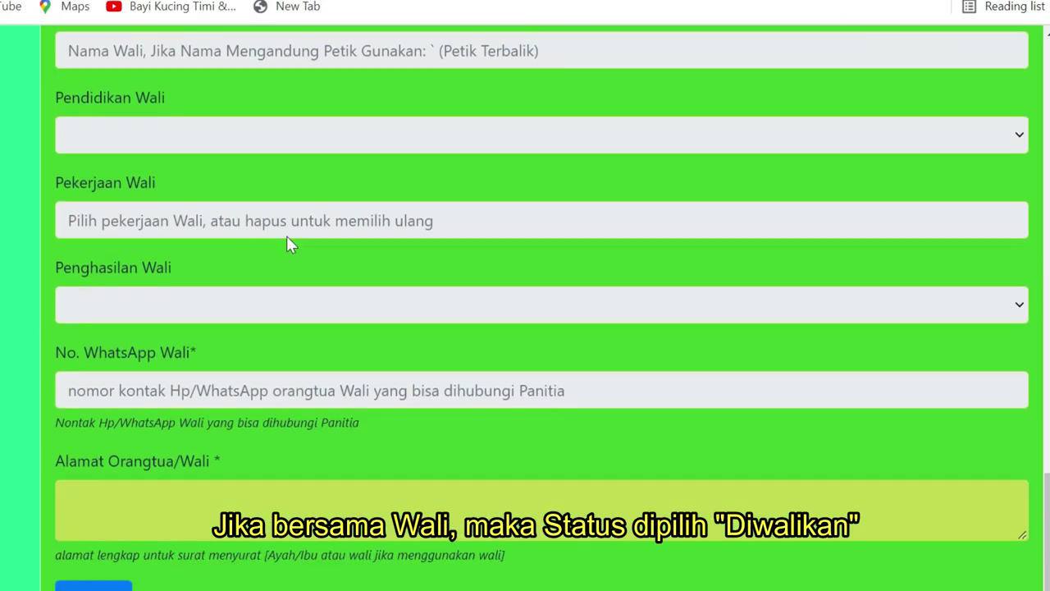
scroll(230, 279, "up", 3)
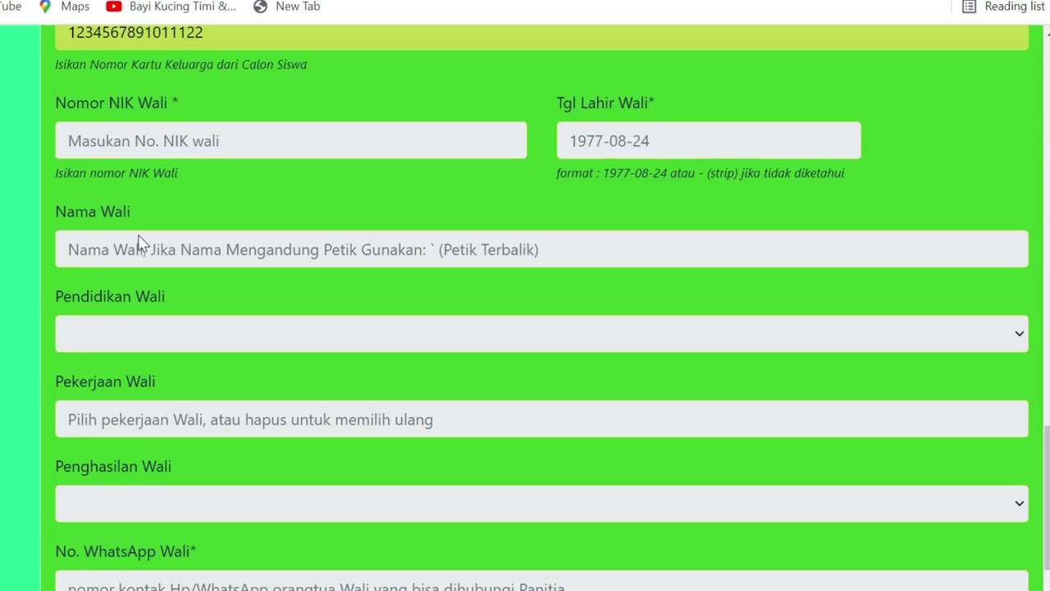
scroll(140, 242, "up", 15)
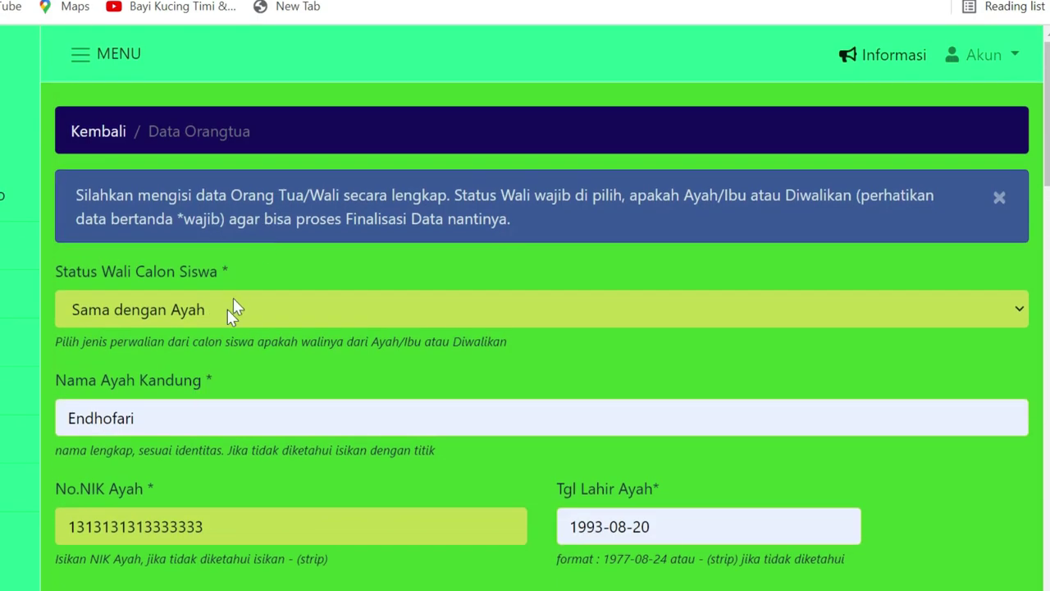
left_click(233, 310)
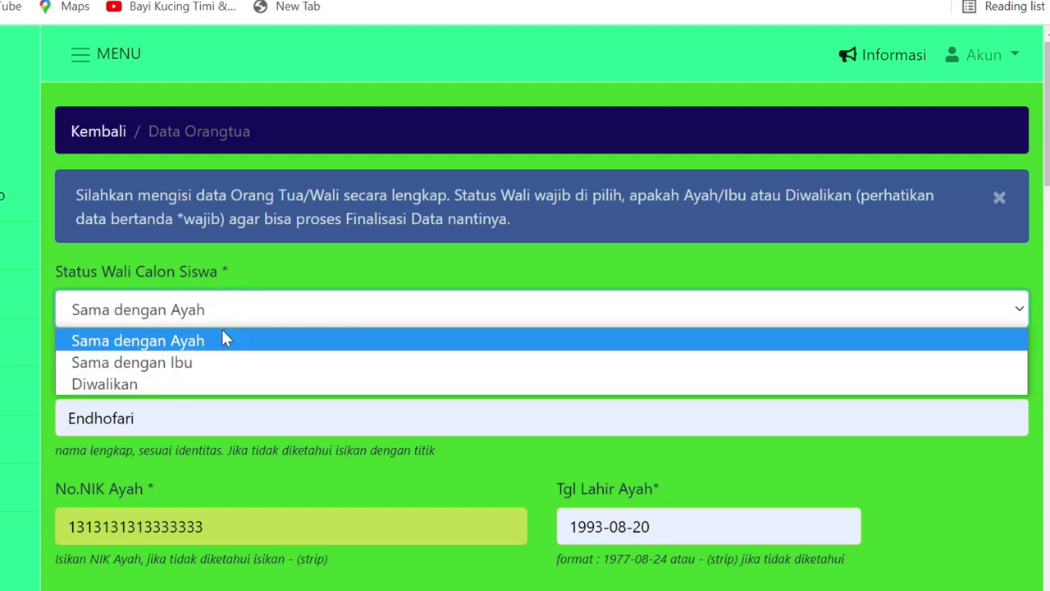
left_click(255, 318)
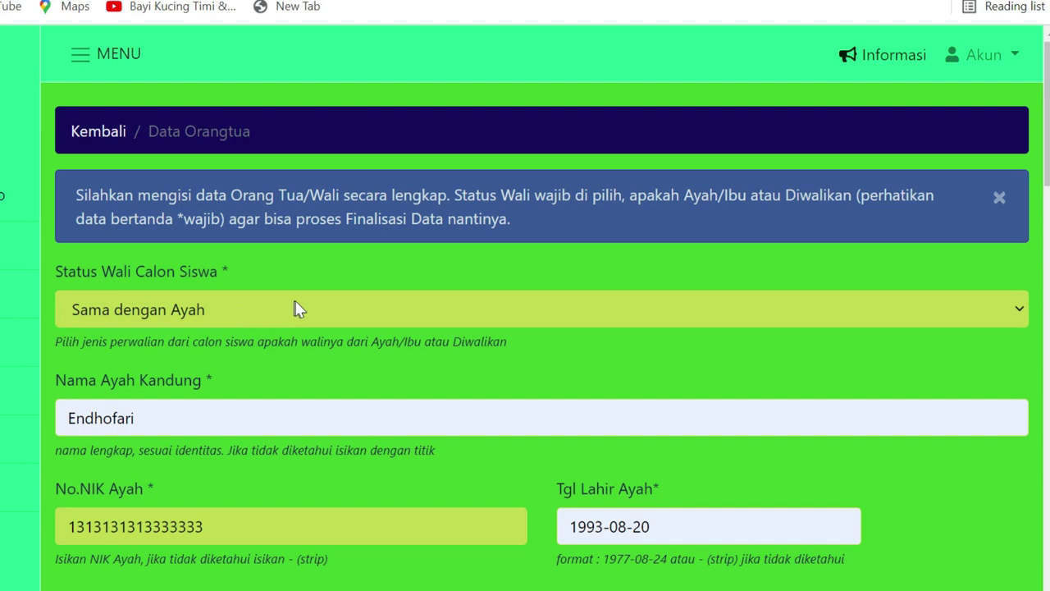
scroll(298, 309, "down", 20)
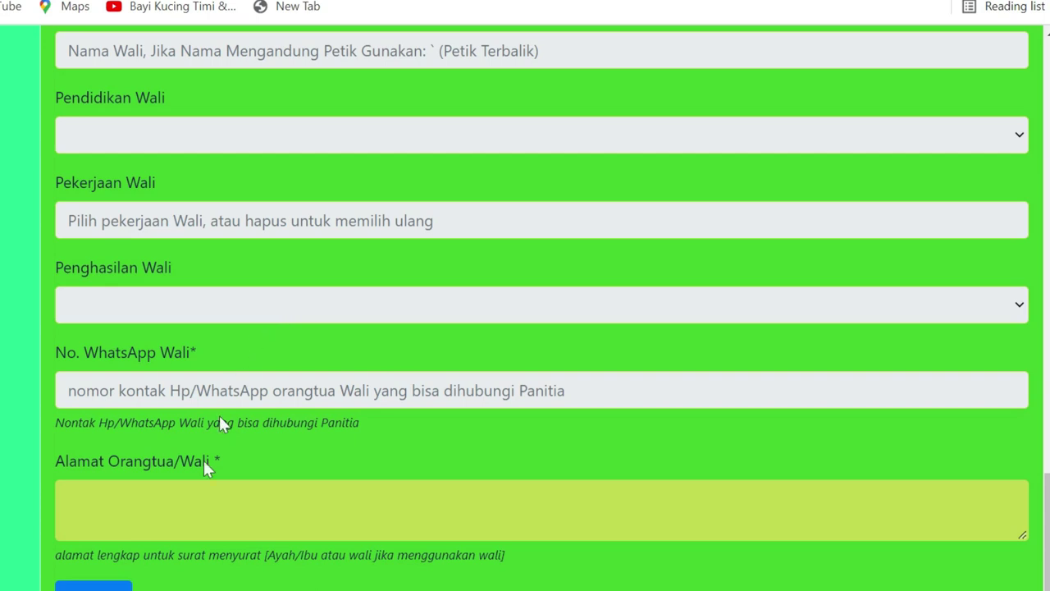
Enter the full parent/guardian home address and save the parent data until it shows komplit
left_click(209, 492)
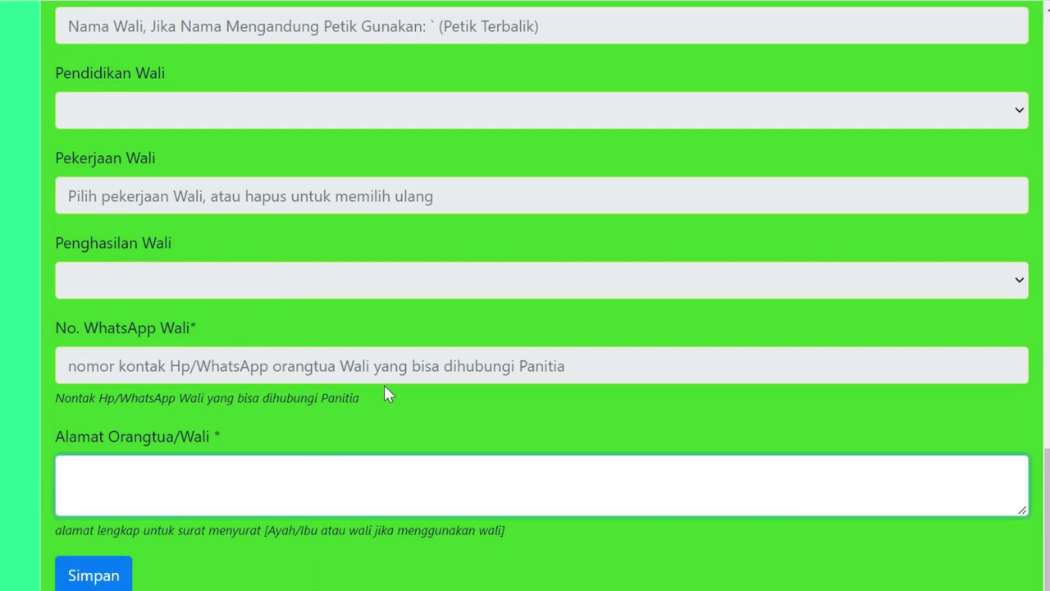
scroll(387, 392, "up", 3)
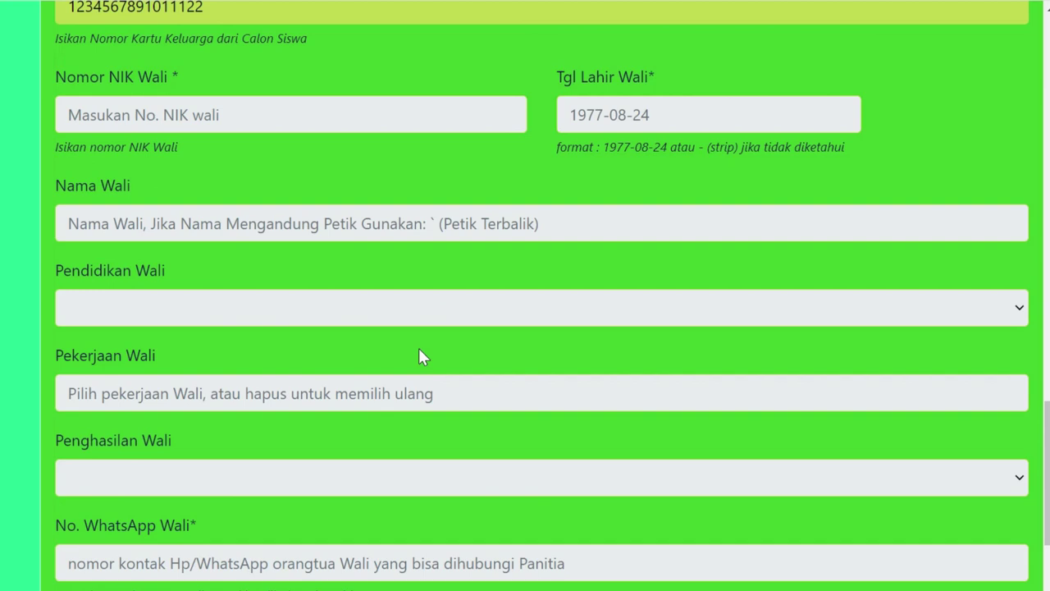
scroll(418, 356, "up", 1)
scroll(420, 351, "down", 4)
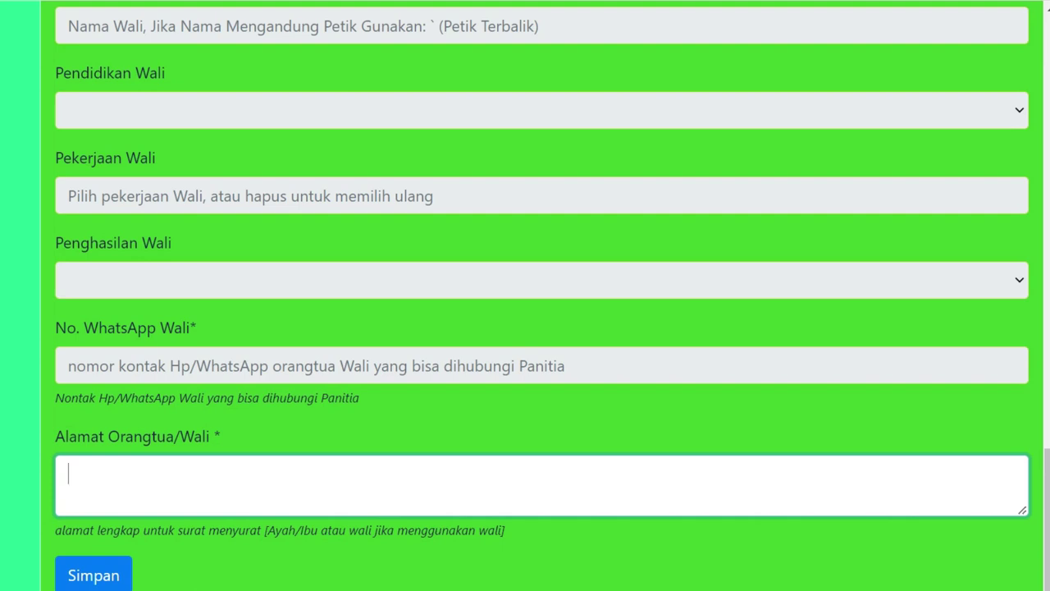
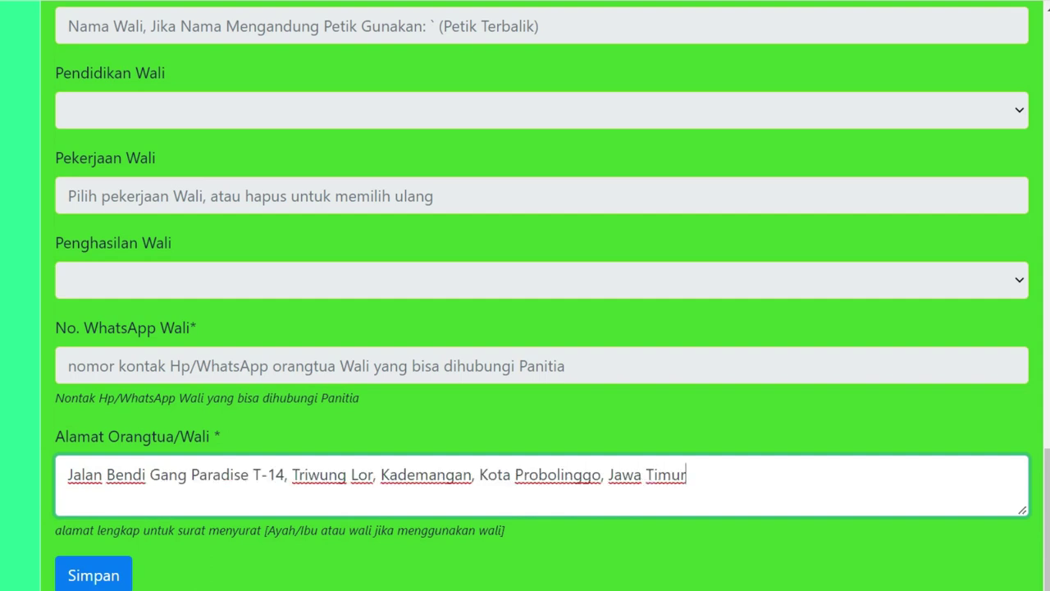
left_click(115, 576)
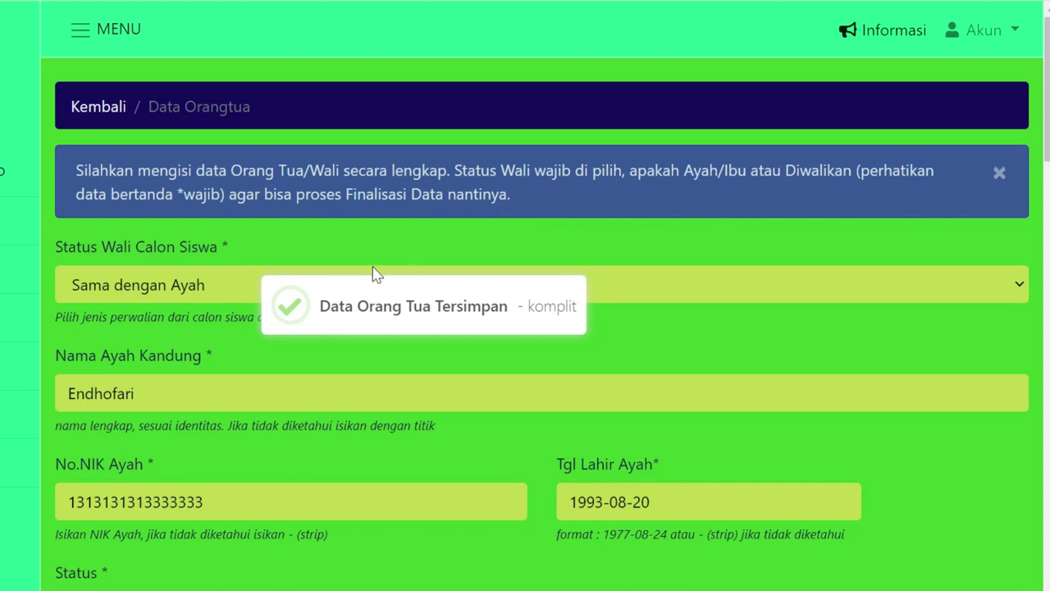
scroll(302, 281, "down", 15)
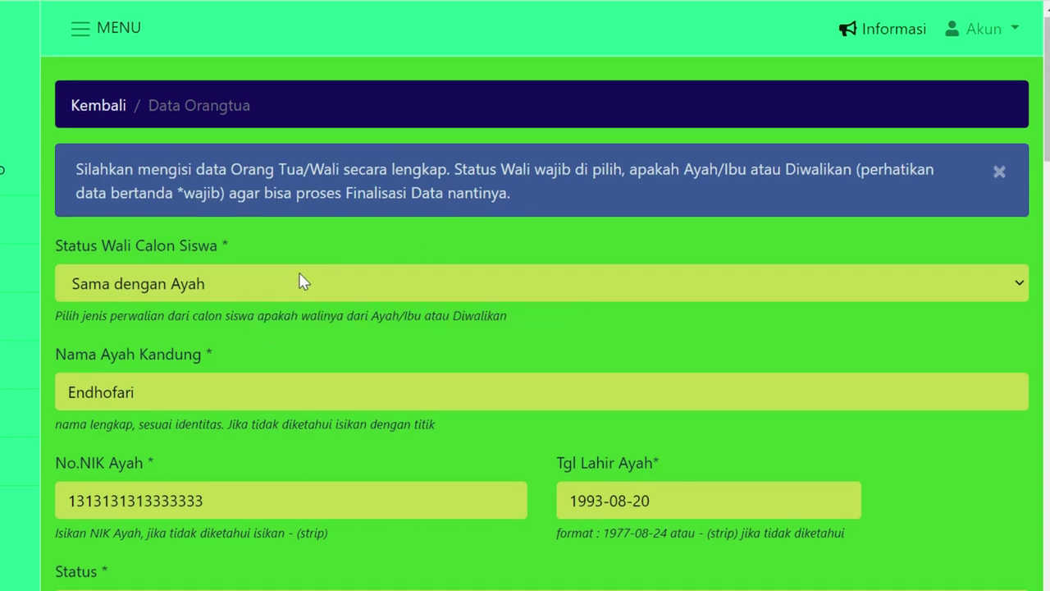
scroll(319, 274, "down", 5)
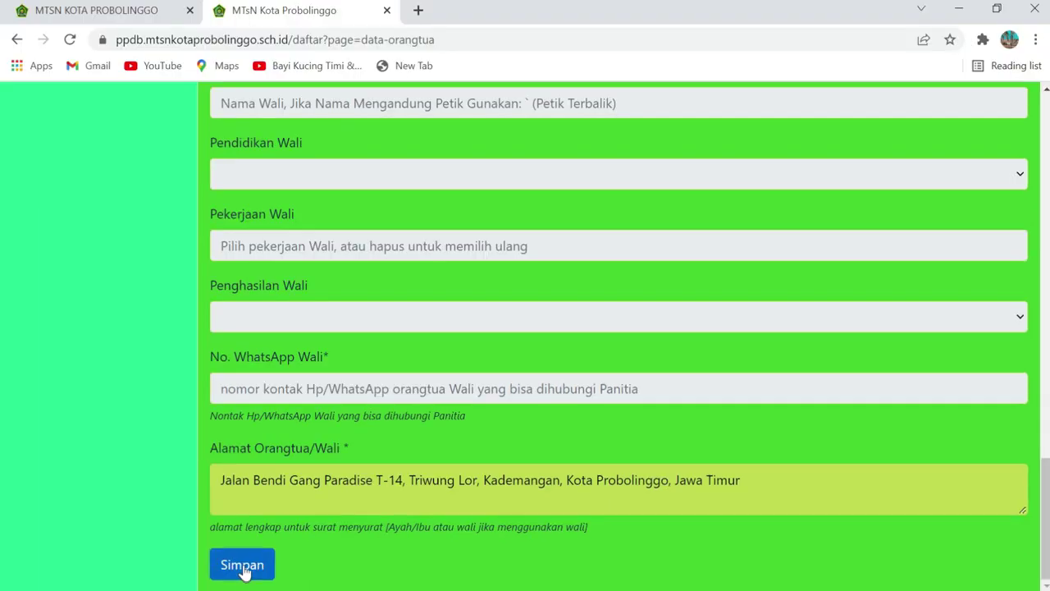
left_click(242, 566)
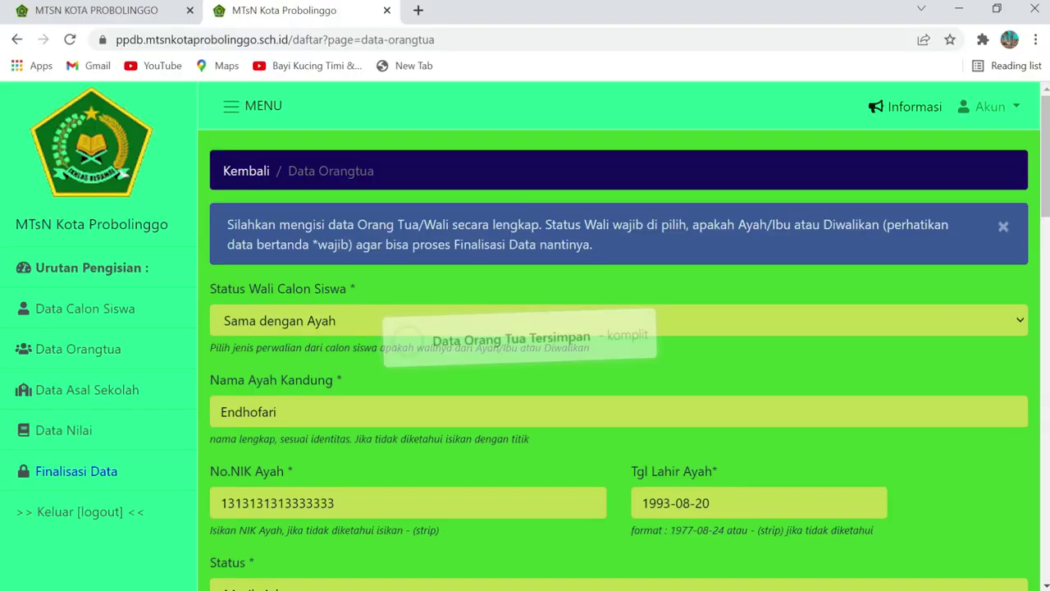
On the Data Asal Sekolah form, set the school type to Madrasah Ibtidaiyah (MI)
left_click(91, 401)
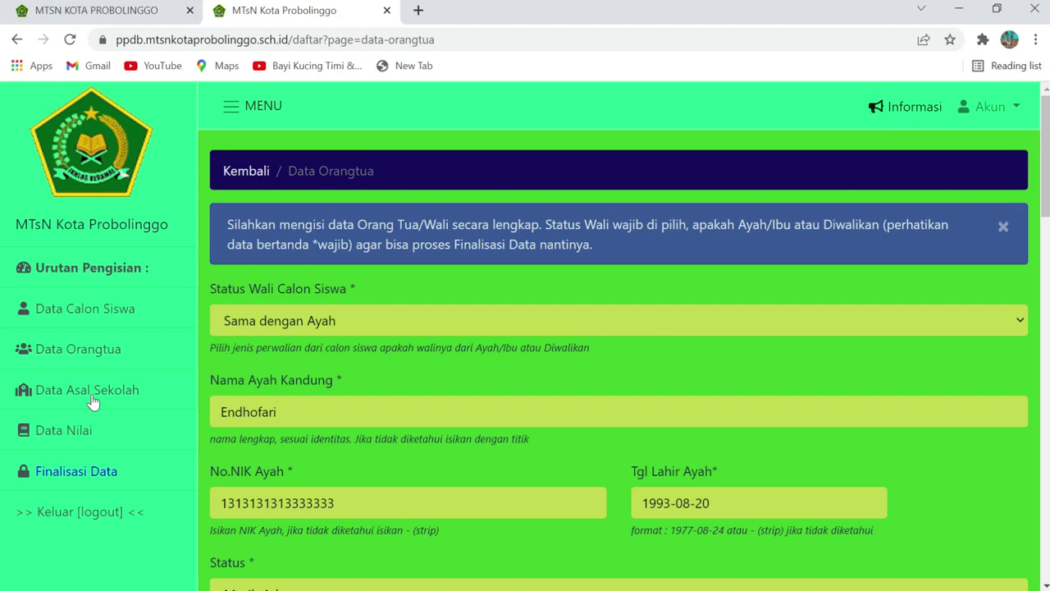
left_click(92, 399)
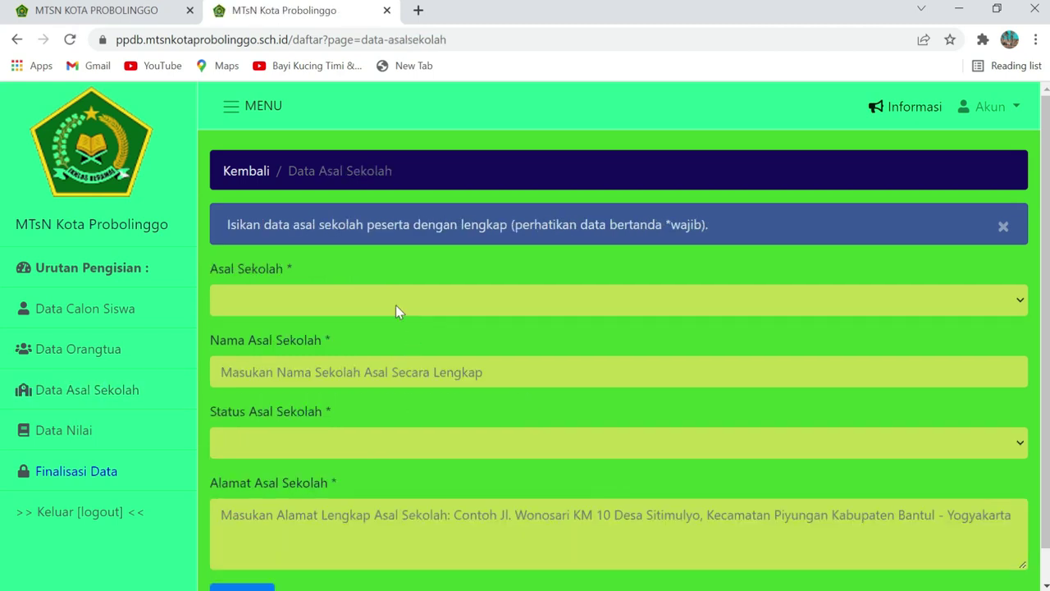
left_click(395, 311)
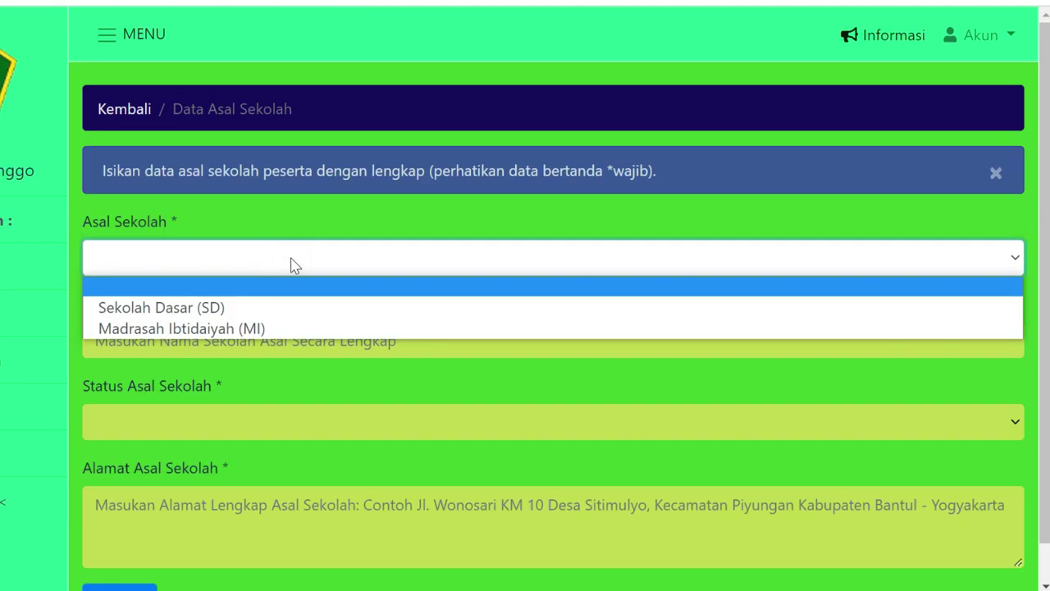
left_click(295, 264)
left_click(293, 264)
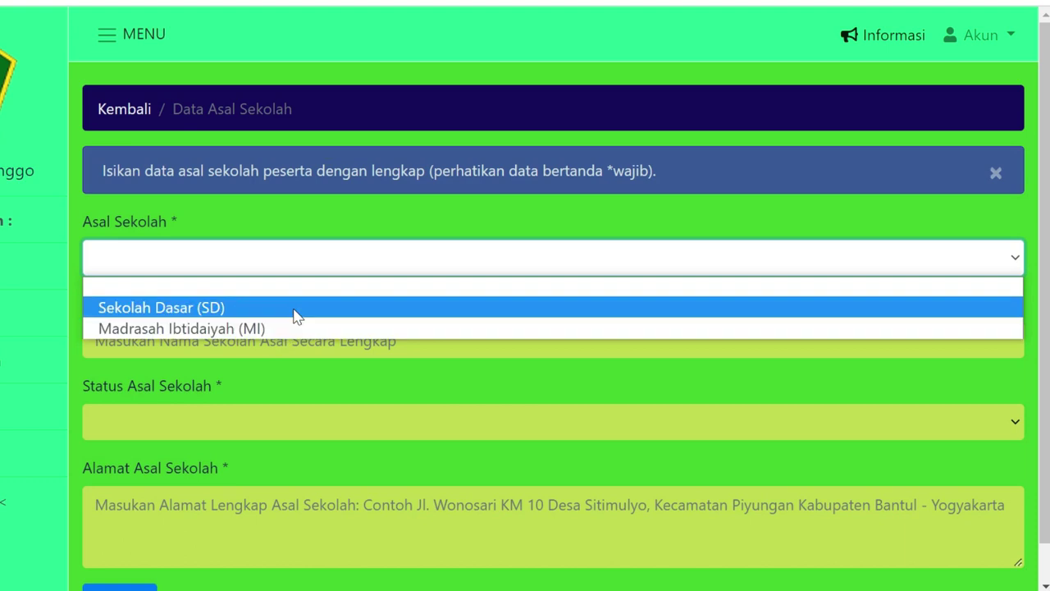
left_click(279, 330)
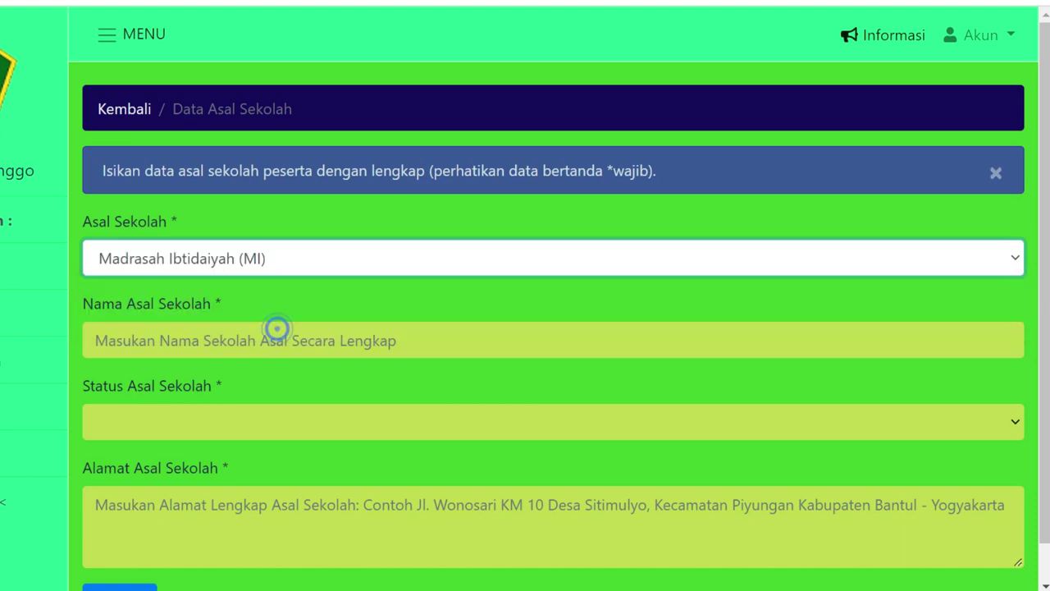
Set the previous school name to MI Nurul Iman with status Swasta
left_click(284, 335)
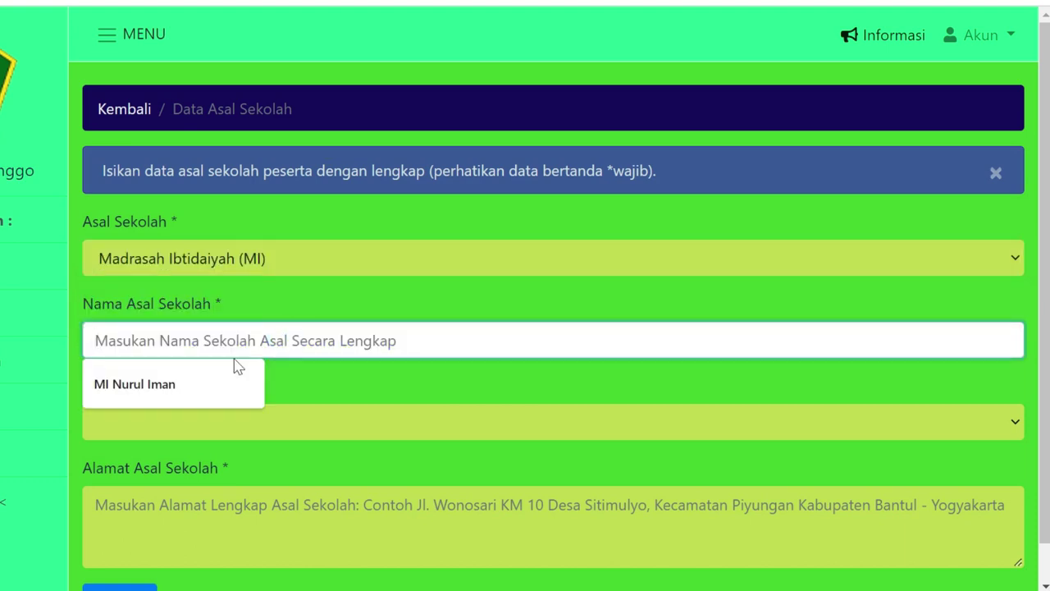
left_click(197, 382)
left_click(105, 340)
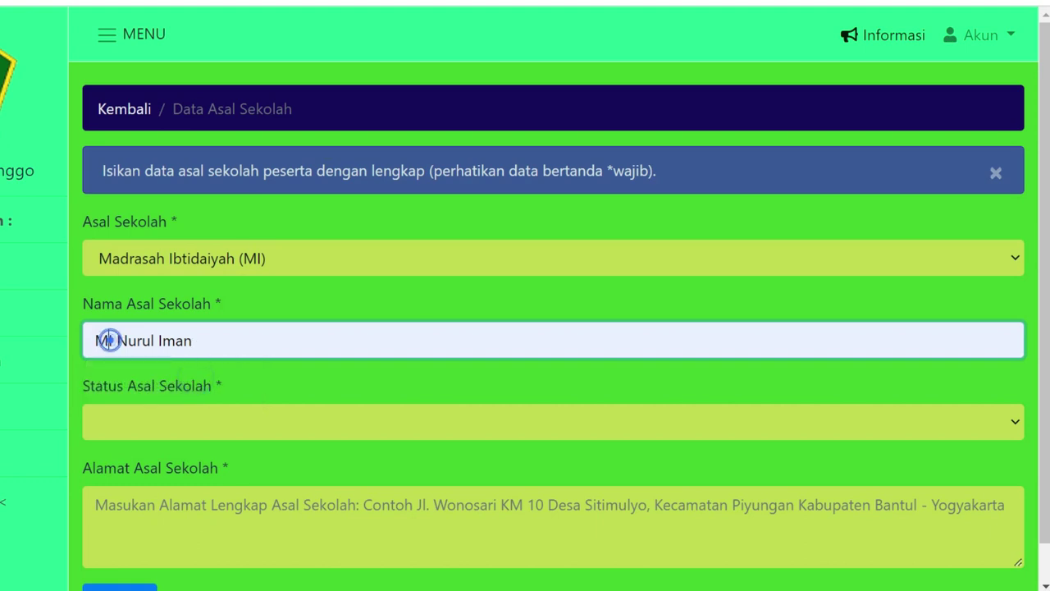
left_click(233, 419)
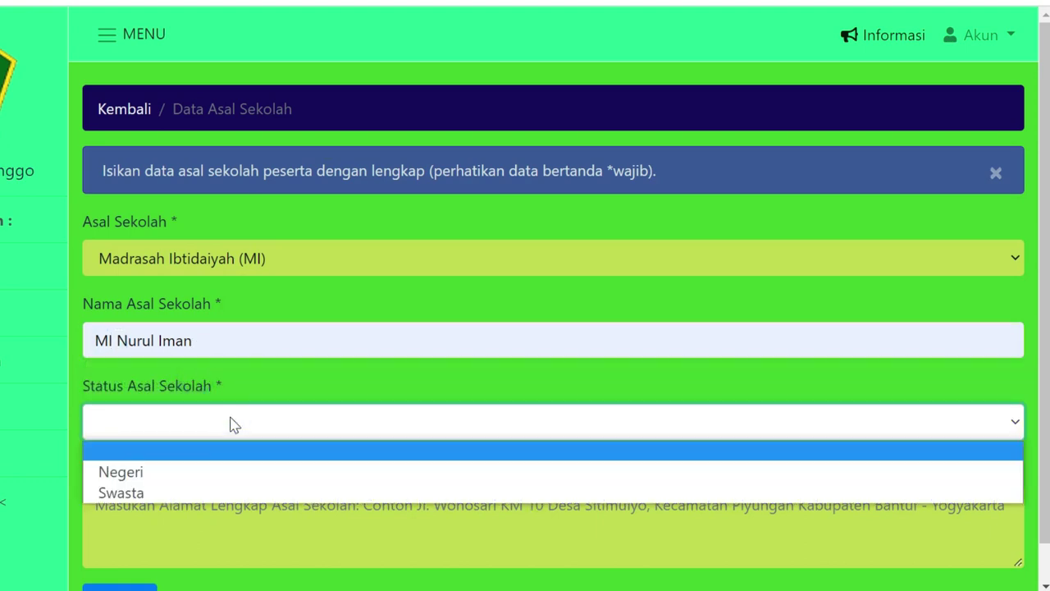
left_click(196, 493)
Enter the previous school's address and save the school-of-origin details
scroll(246, 436, "down", 1)
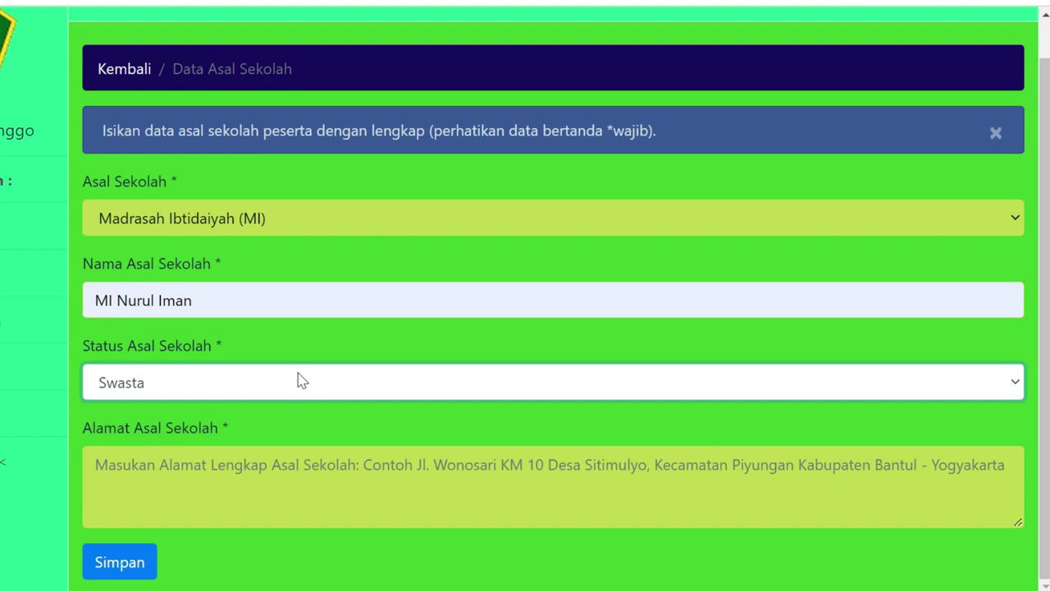
key("Tab")
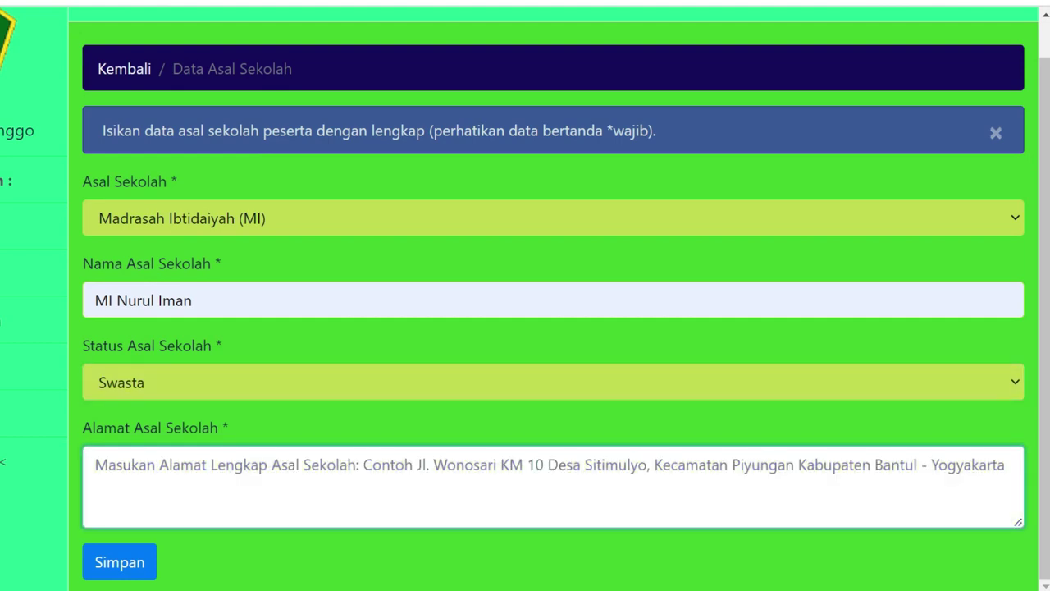
type("Jalan ")
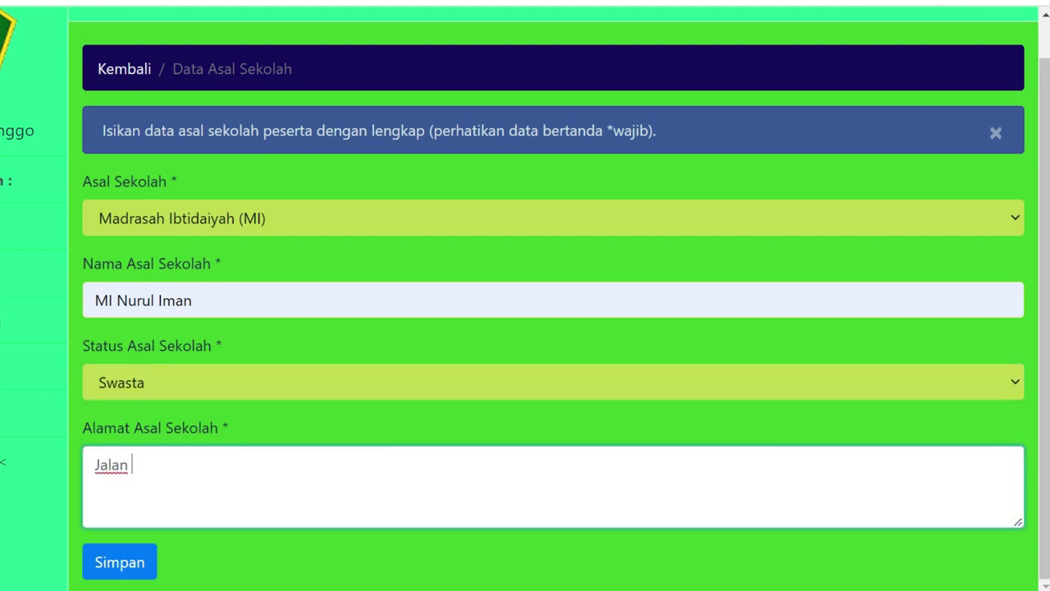
type("Panglima N")
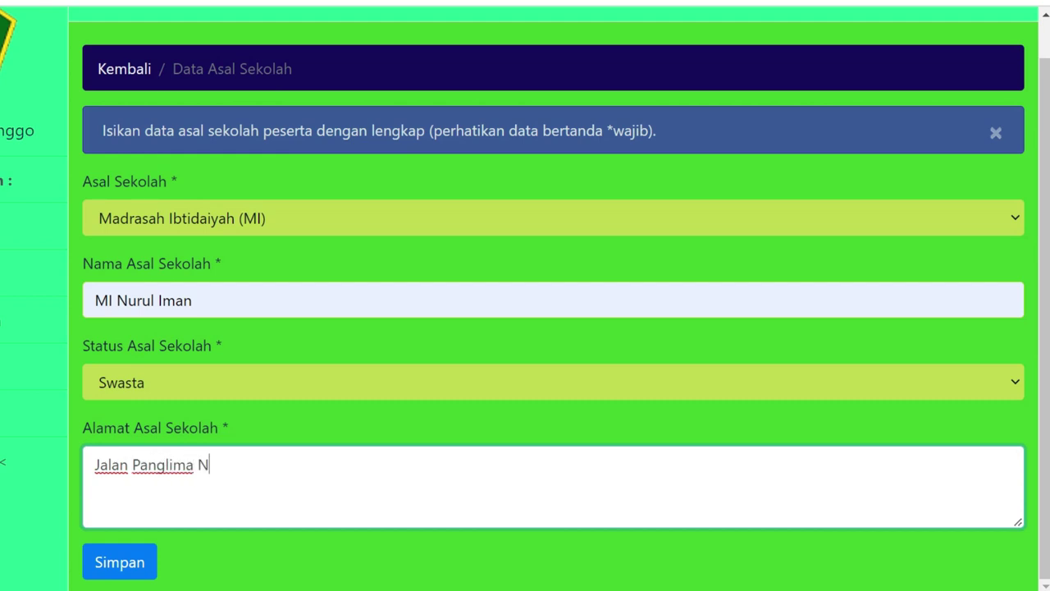
type("o. 09 Suraby")
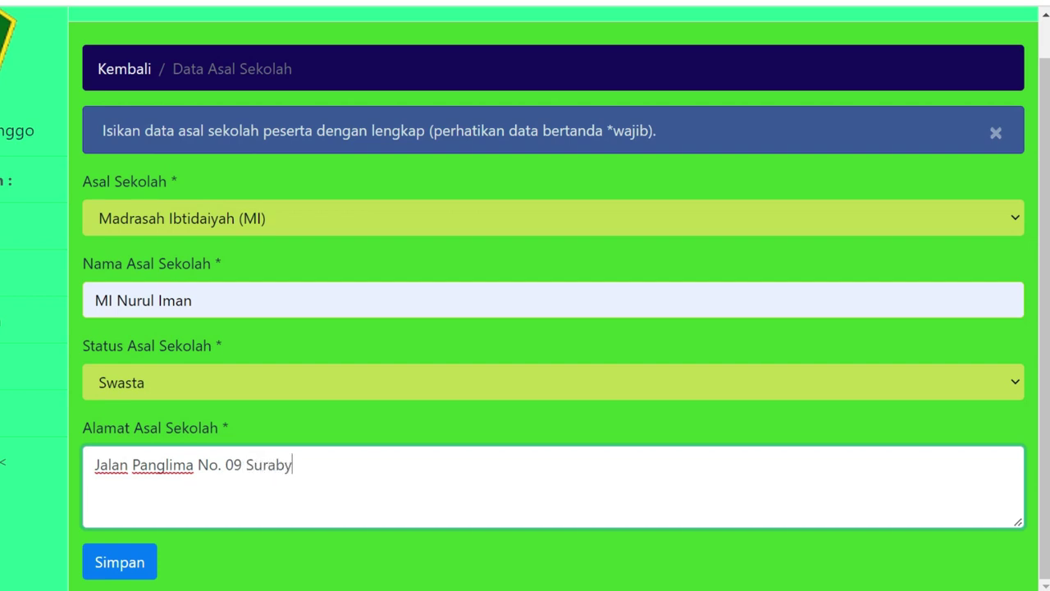
type("aaya, Jawa Timur")
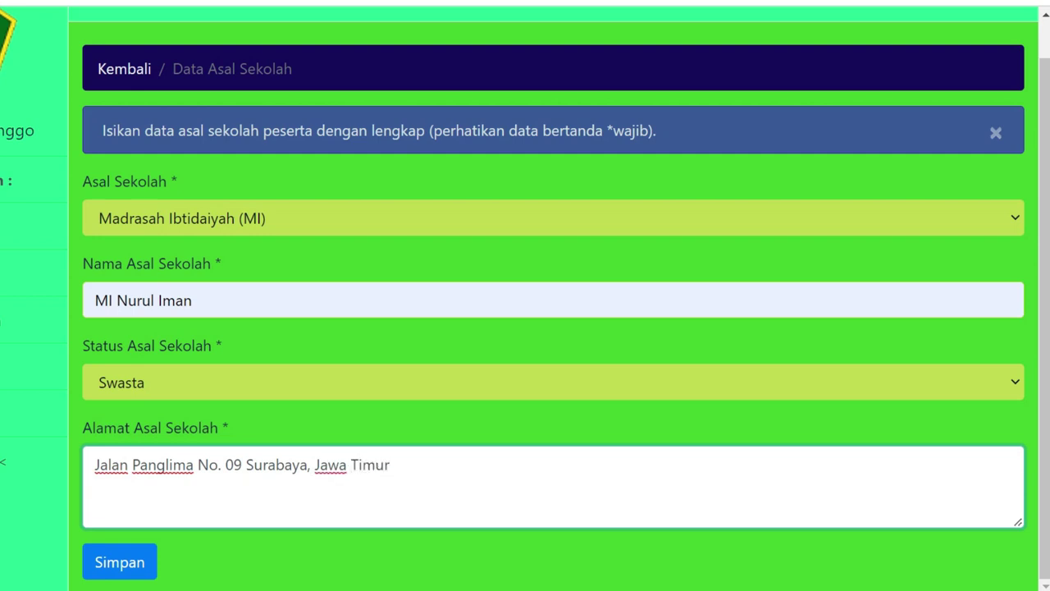
left_click(117, 560)
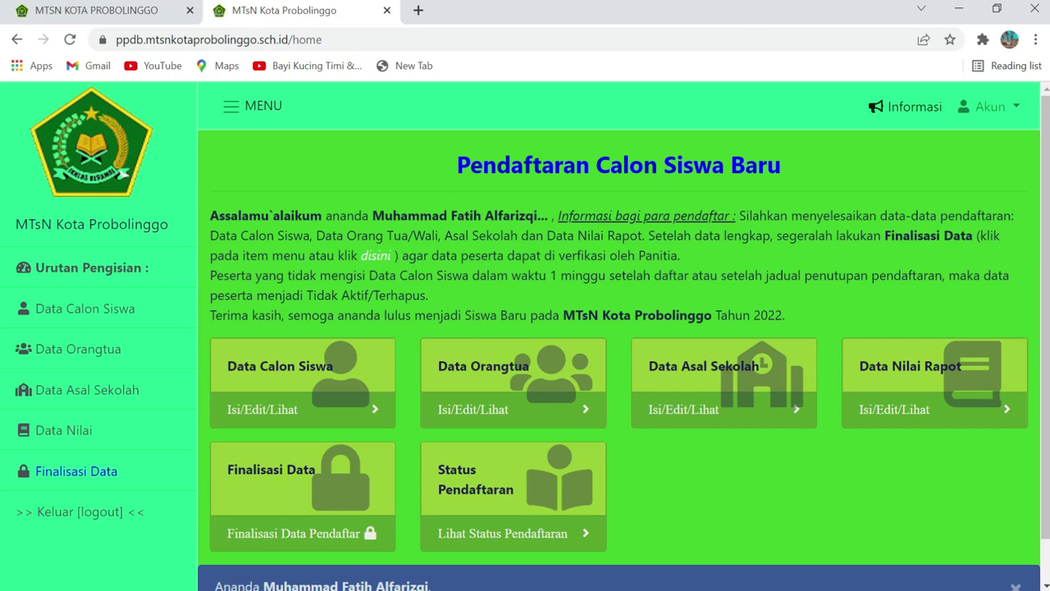
Open Data Nilai Rapot and its Input/Edit grades form
scroll(927, 370, "down", 1)
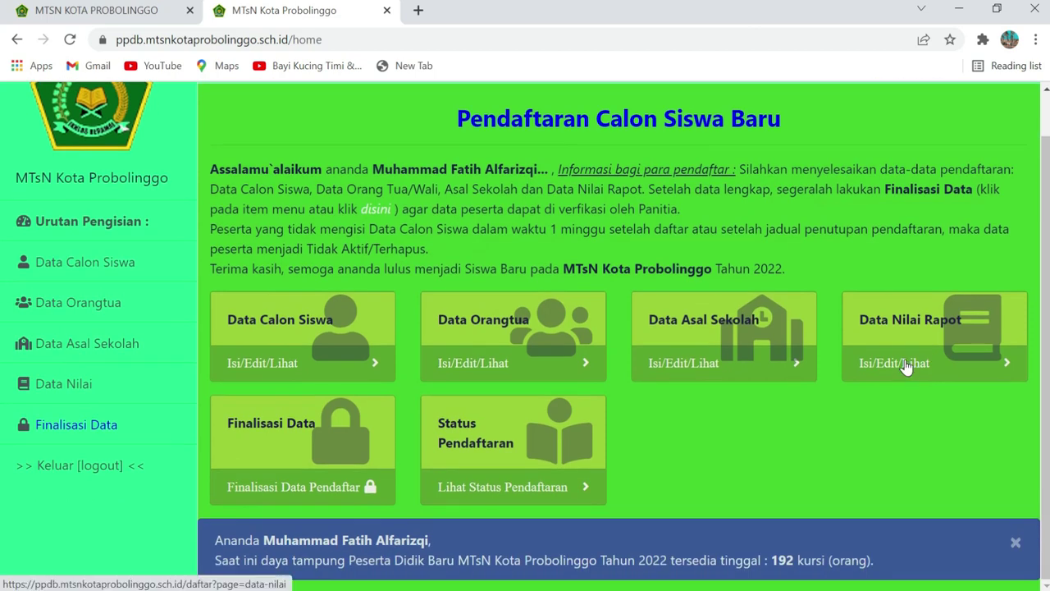
left_click(906, 366)
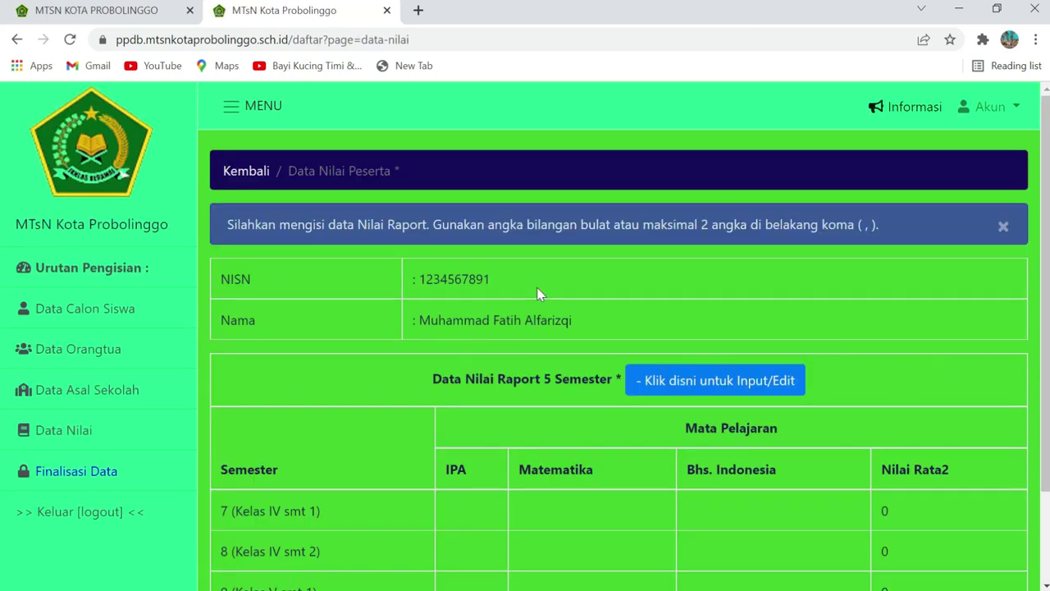
scroll(539, 293, "down", 1)
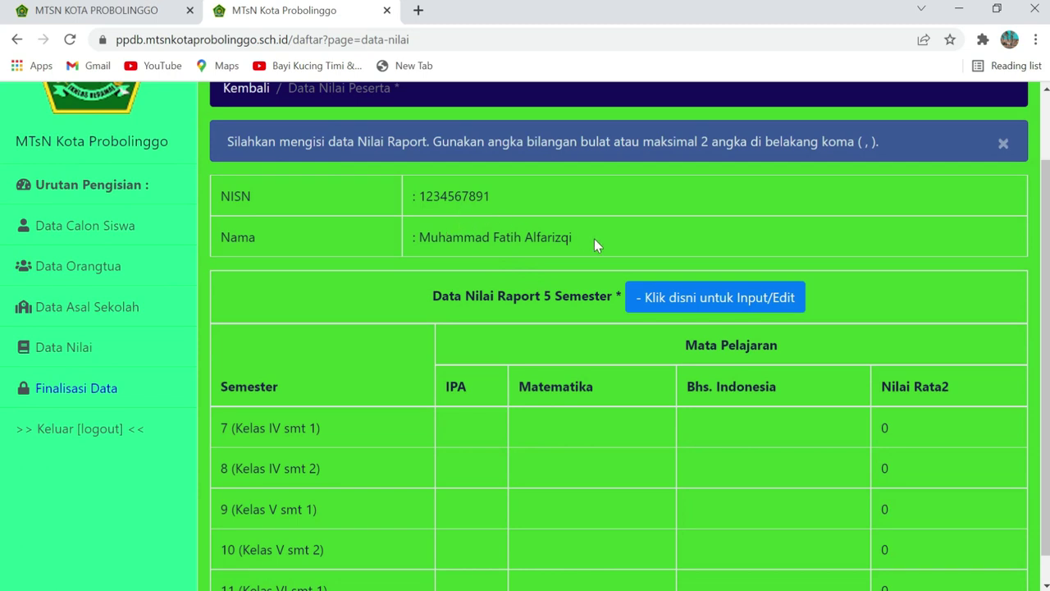
scroll(594, 239, "down", 1)
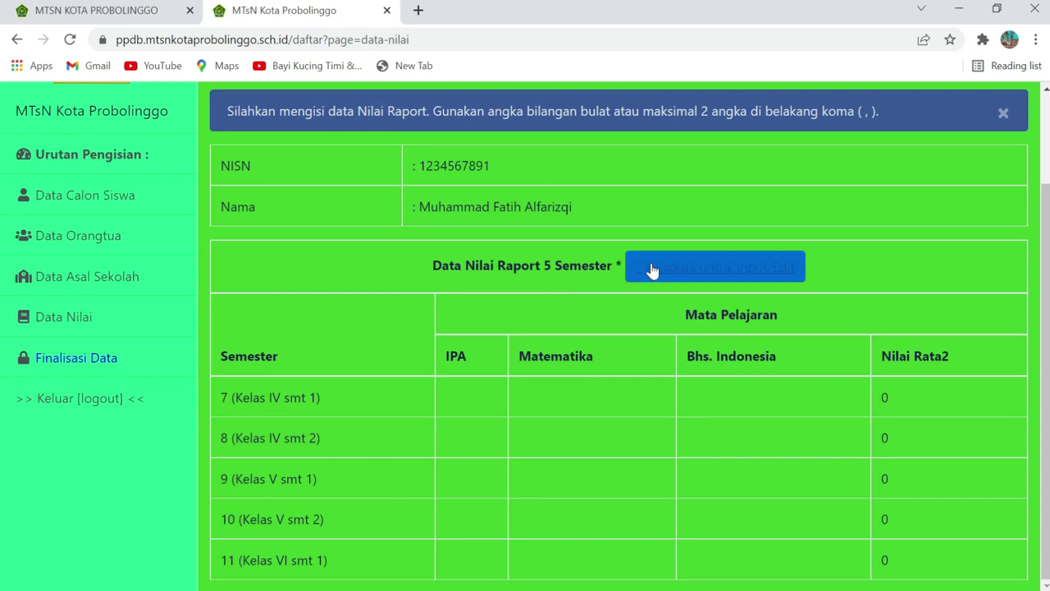
left_click(701, 272)
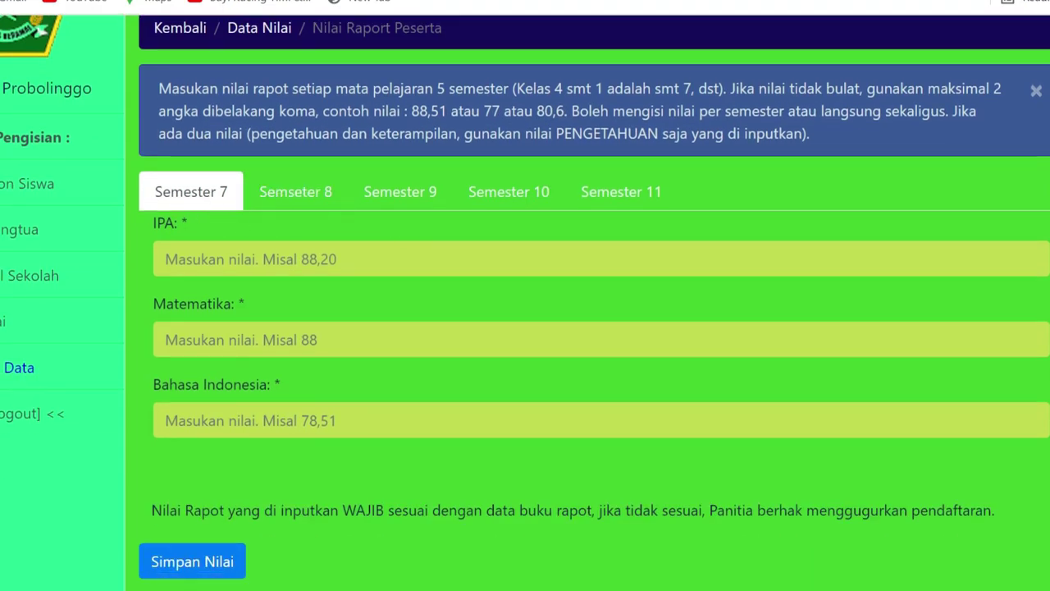
Enter semester 7 grades: IPA 80, Matematika 86, Bahasa Indonesia 88,52
left_click(246, 259)
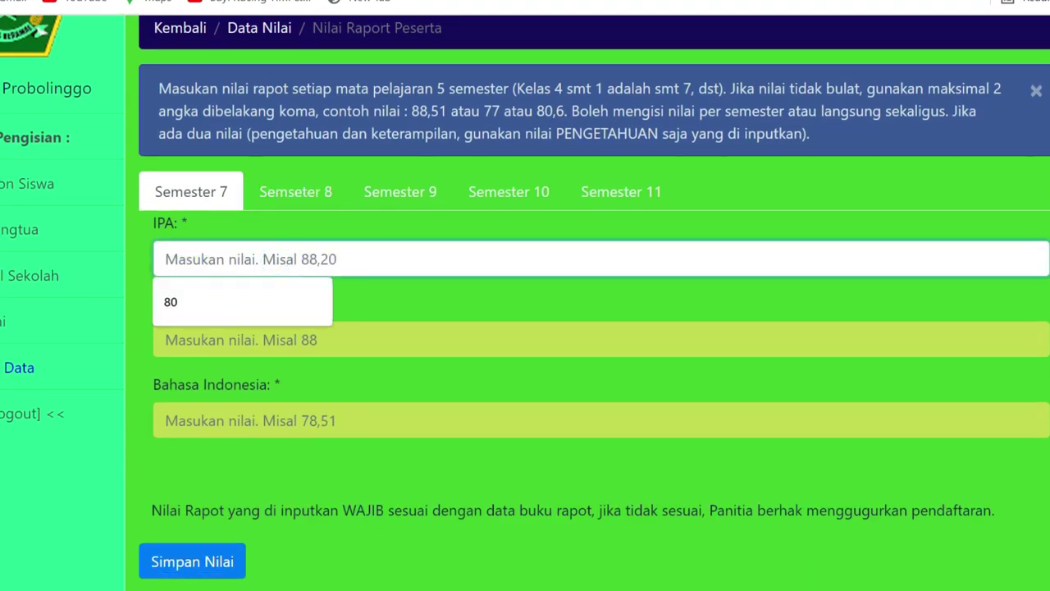
type("80")
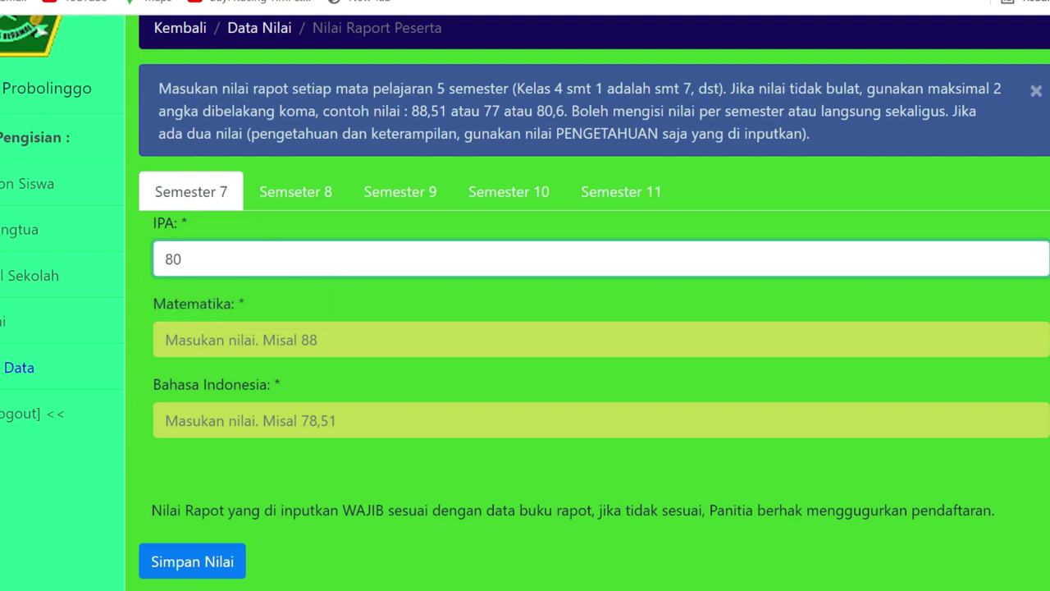
left_click(237, 336)
left_click(218, 377)
left_click(221, 420)
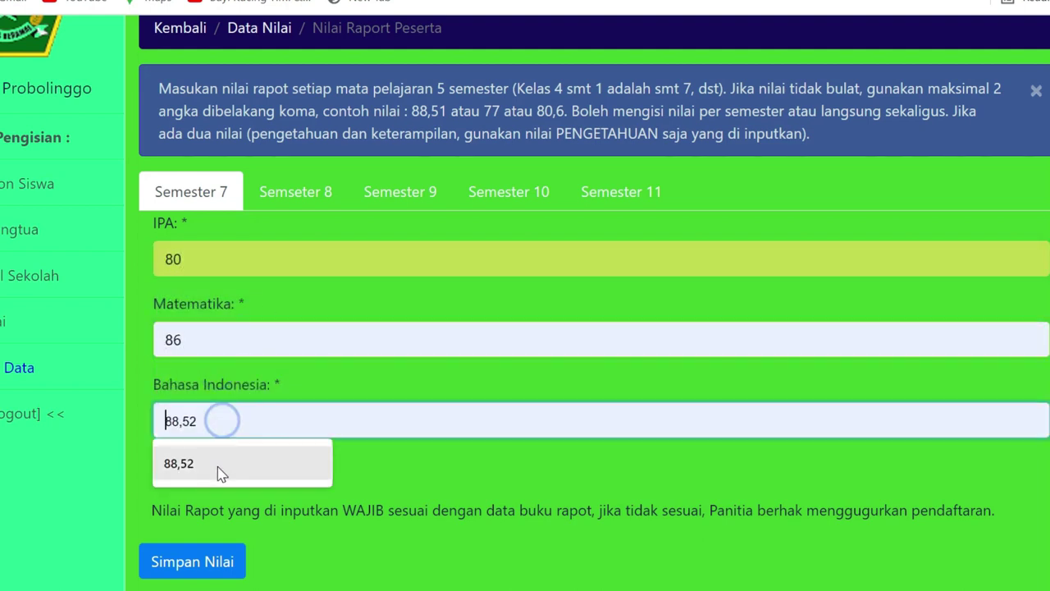
left_click(219, 467)
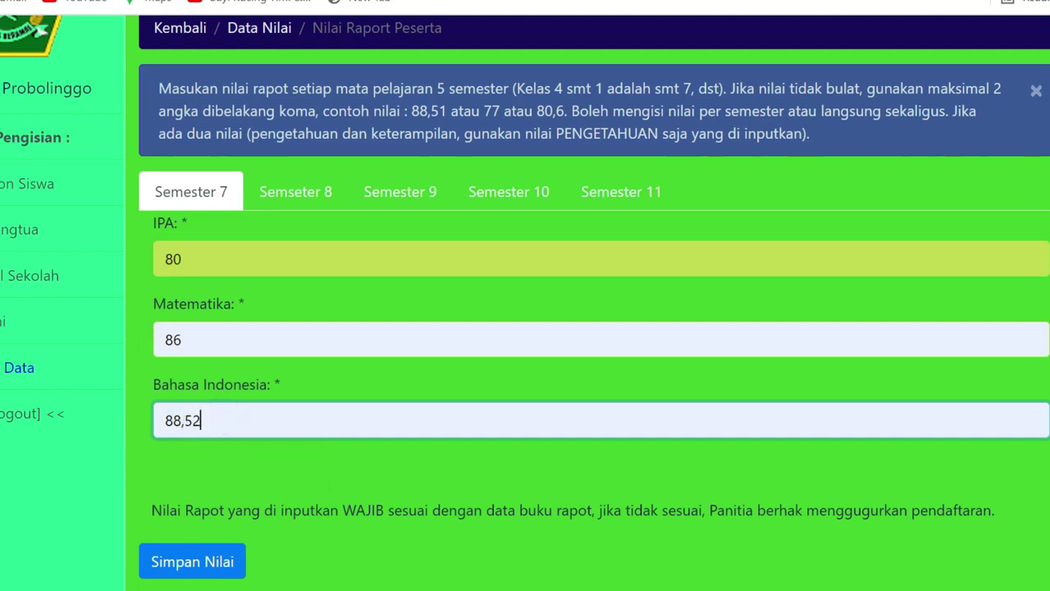
left_click(319, 450)
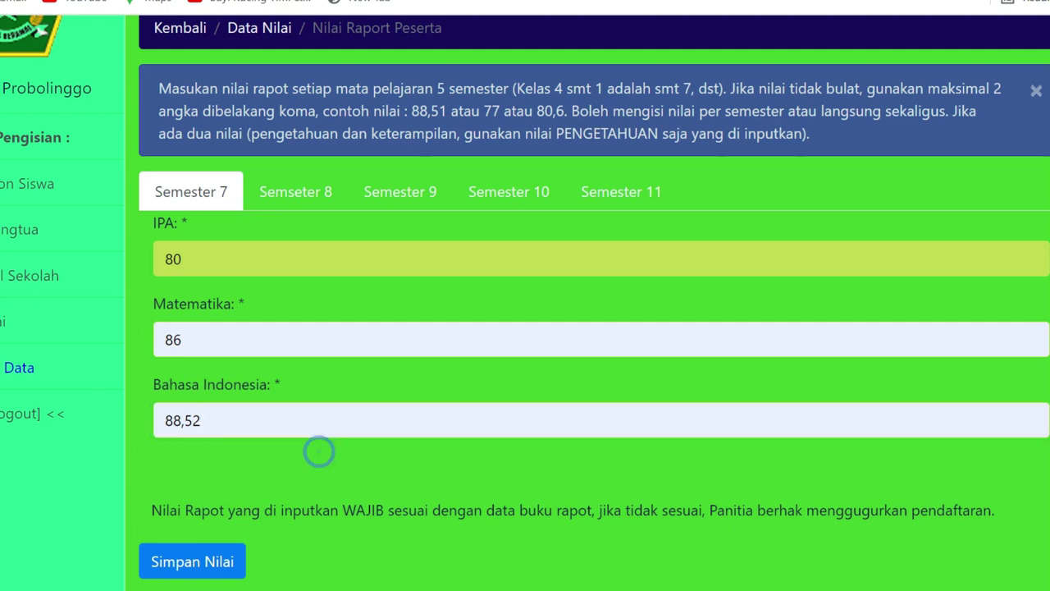
Enter semester 8 grades: IPA 88,5, Matematika 90,25, Bahasa Indonesia 90,5
left_click(279, 196)
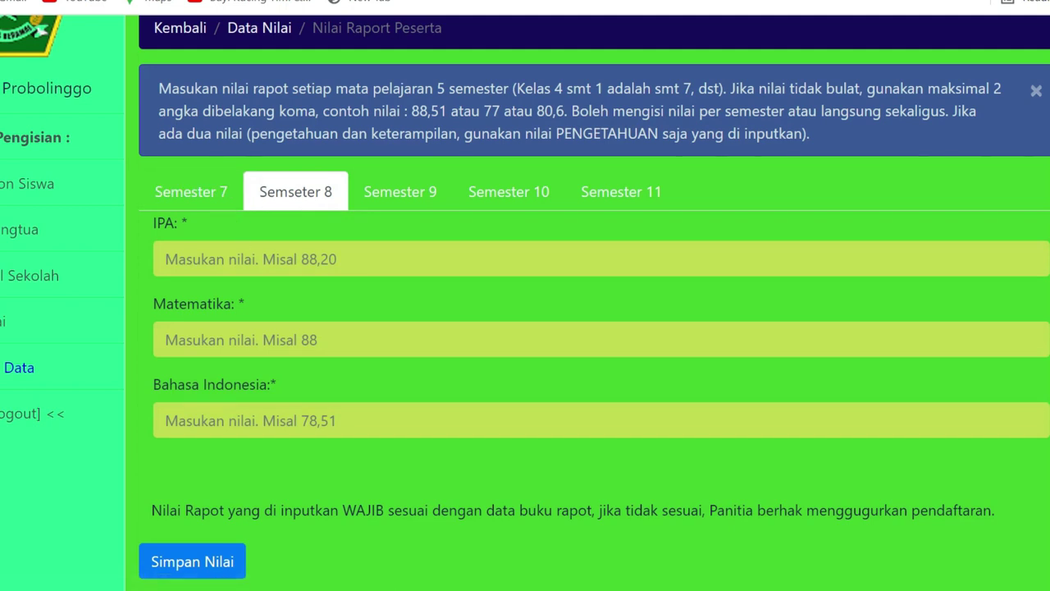
left_click(276, 258)
left_click(237, 305)
left_click(227, 340)
left_click(221, 390)
left_click(222, 420)
left_click(253, 464)
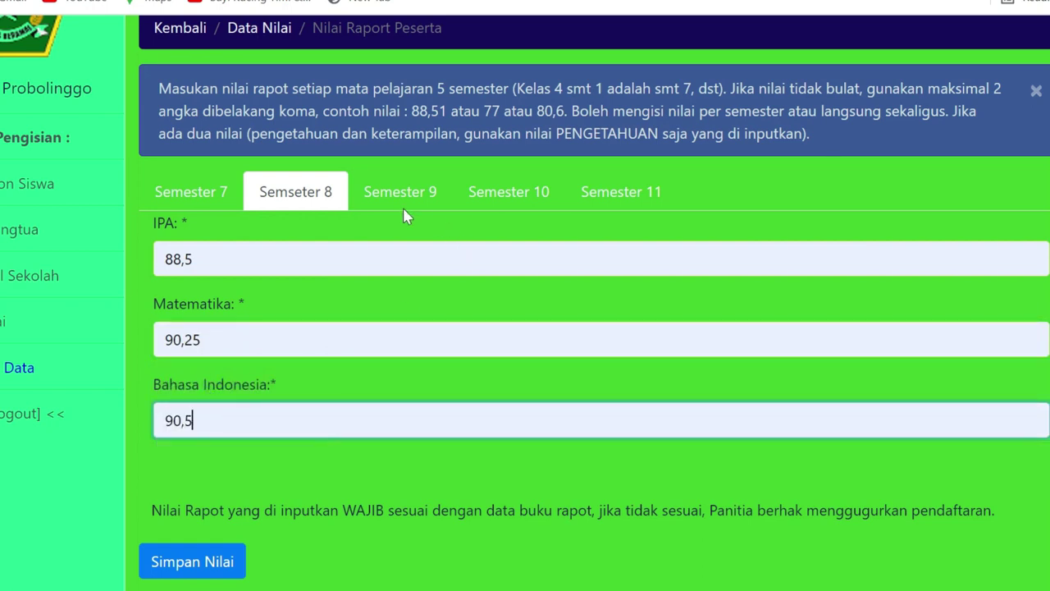
Enter semester 9 grades: IPA 88, Matematika 95, Bahasa Indonesia 92,5
left_click(392, 197)
left_click(339, 258)
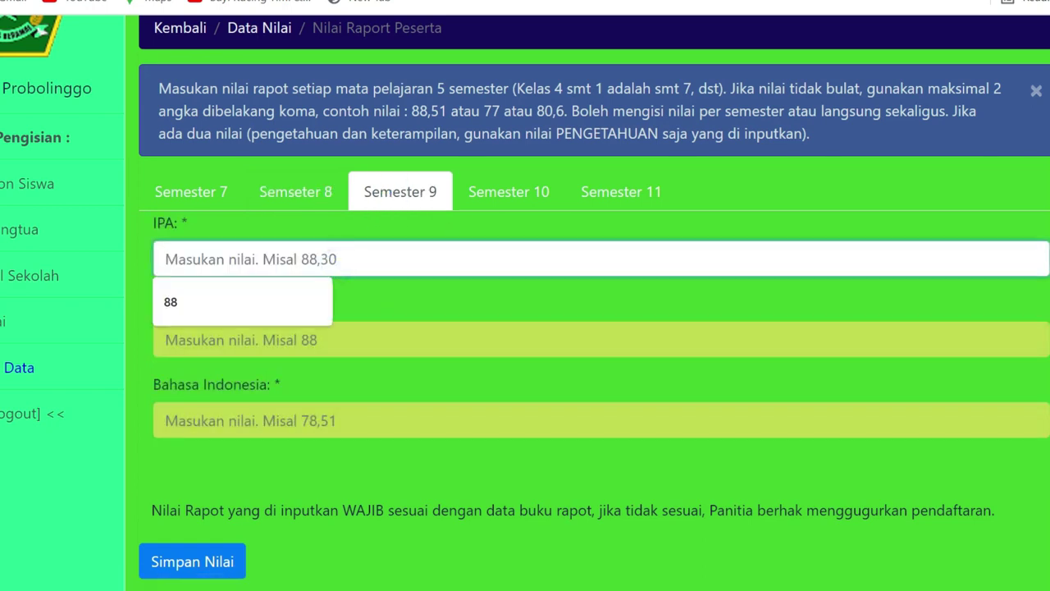
left_click(254, 302)
left_click(279, 339)
left_click(260, 382)
left_click(304, 421)
left_click(251, 450)
Enter semester 10 grades: IPA 98,50, Matematika 96,40, Bahasa Indonesia 90,45
left_click(533, 195)
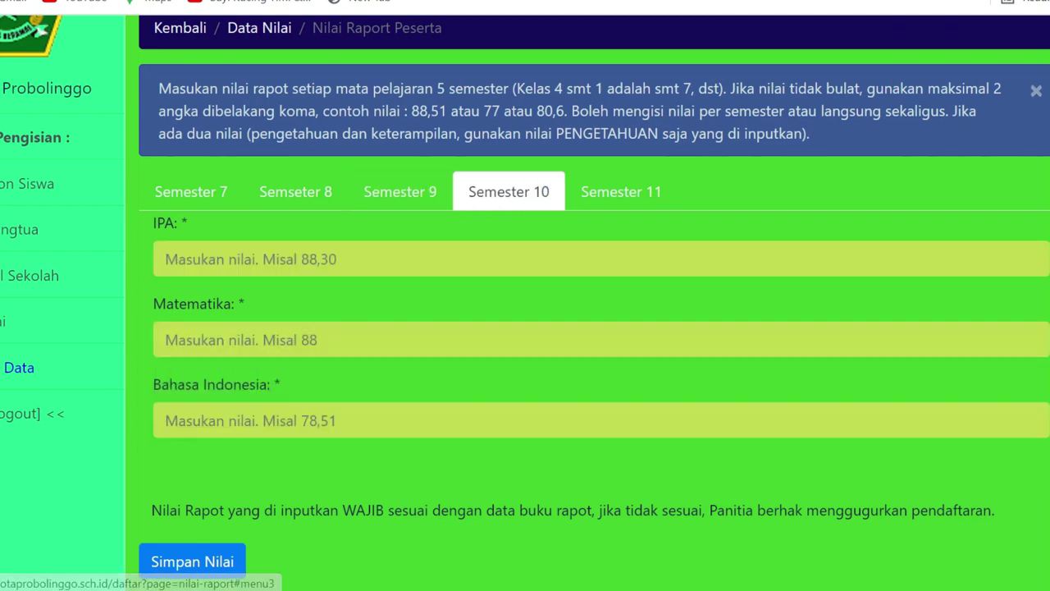
left_click(420, 259)
left_click(270, 301)
left_click(282, 340)
left_click(262, 379)
left_click(274, 420)
left_click(211, 465)
Enter semester 11 grades (IPA 95, Matematika 97,50, Bahasa Indonesia 96,50) and save all grades
left_click(600, 191)
left_click(431, 246)
left_click(261, 297)
left_click(271, 337)
left_click(236, 387)
left_click(254, 422)
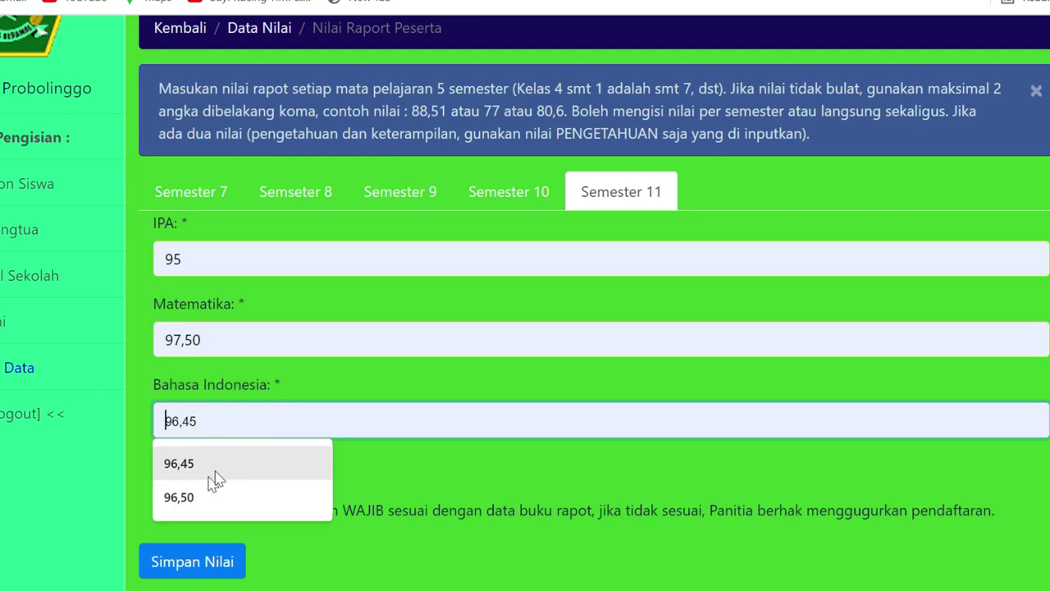
left_click(209, 497)
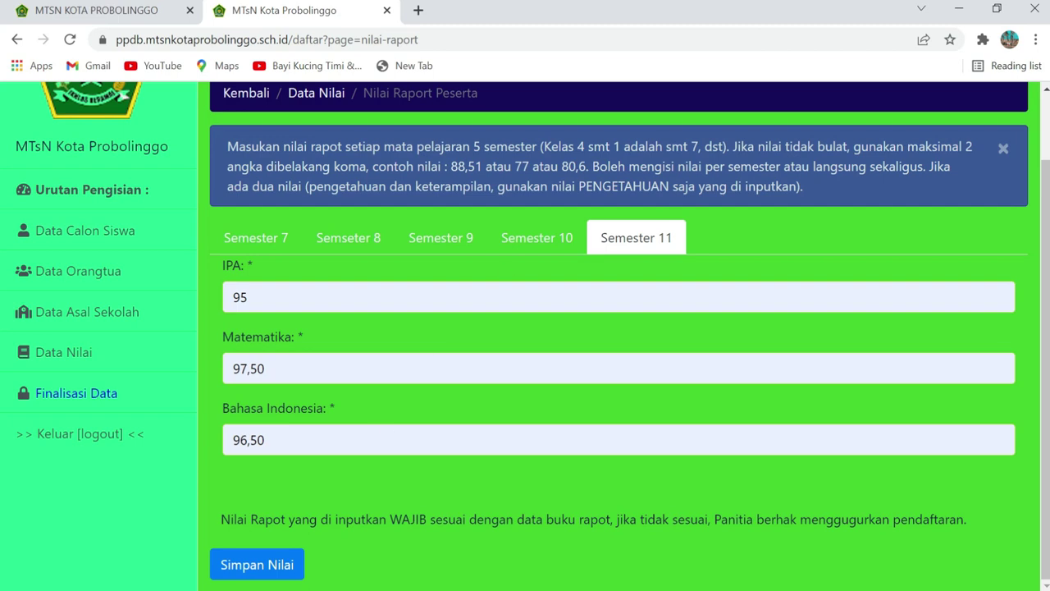
left_click(269, 566)
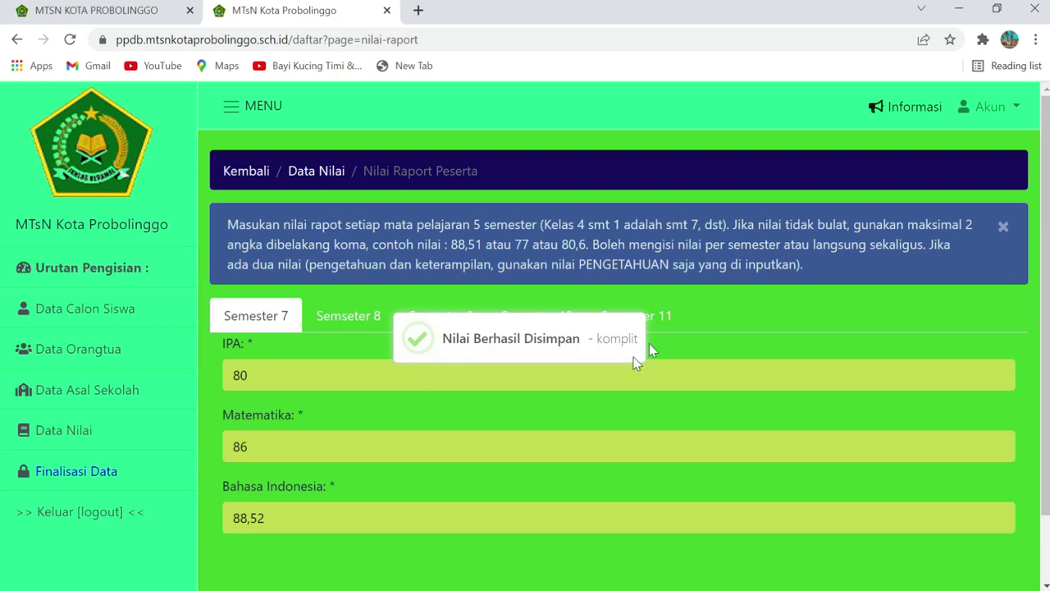
scroll(320, 459, "down", 1)
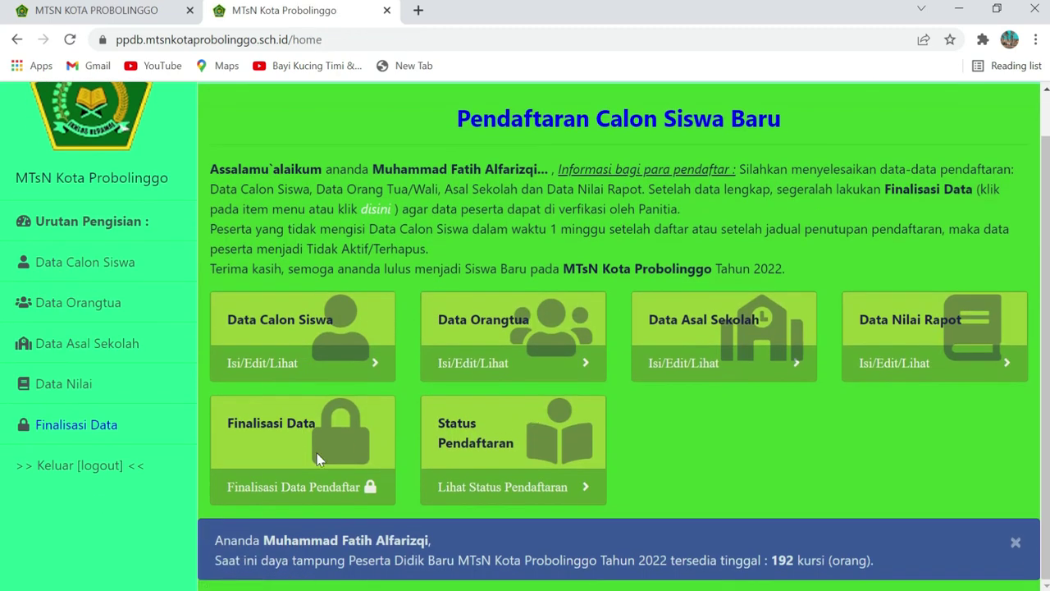
Finalise the registration with Finalisasikan Data Saya and confirm with Ya, Proses
left_click(82, 425)
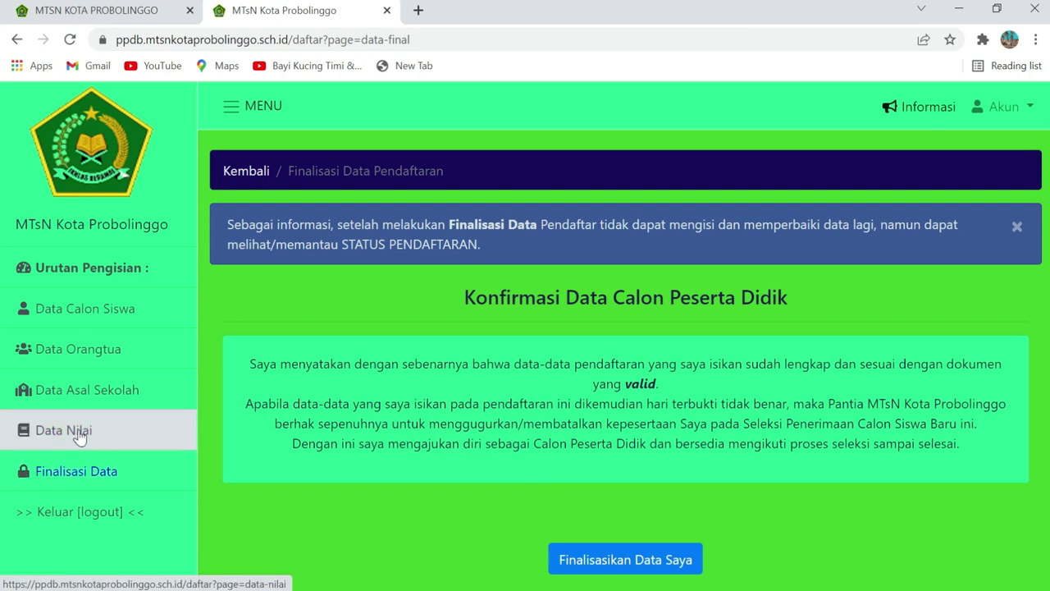
left_click(82, 470)
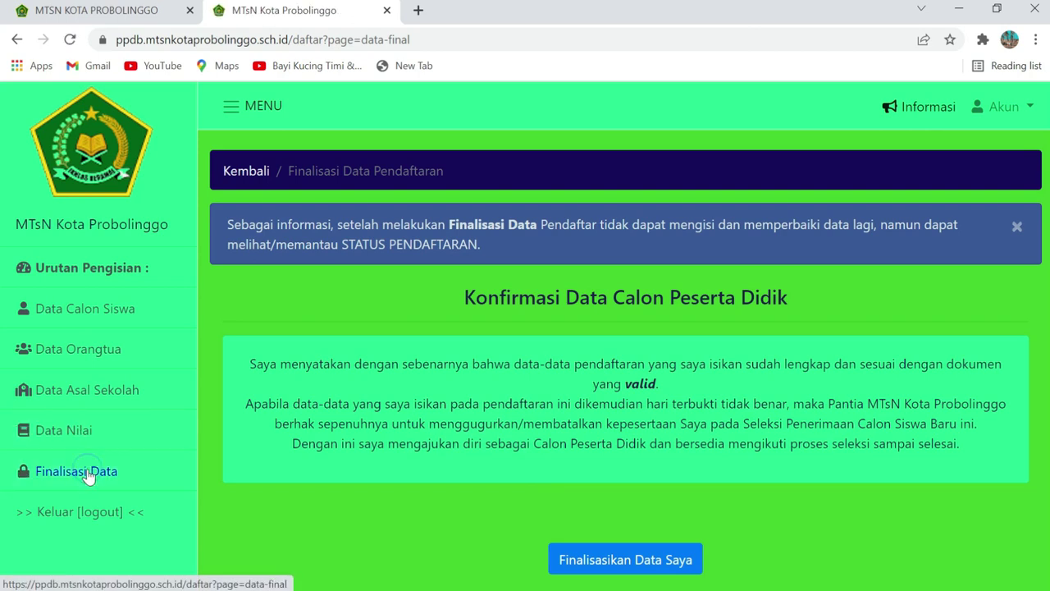
left_click(611, 567)
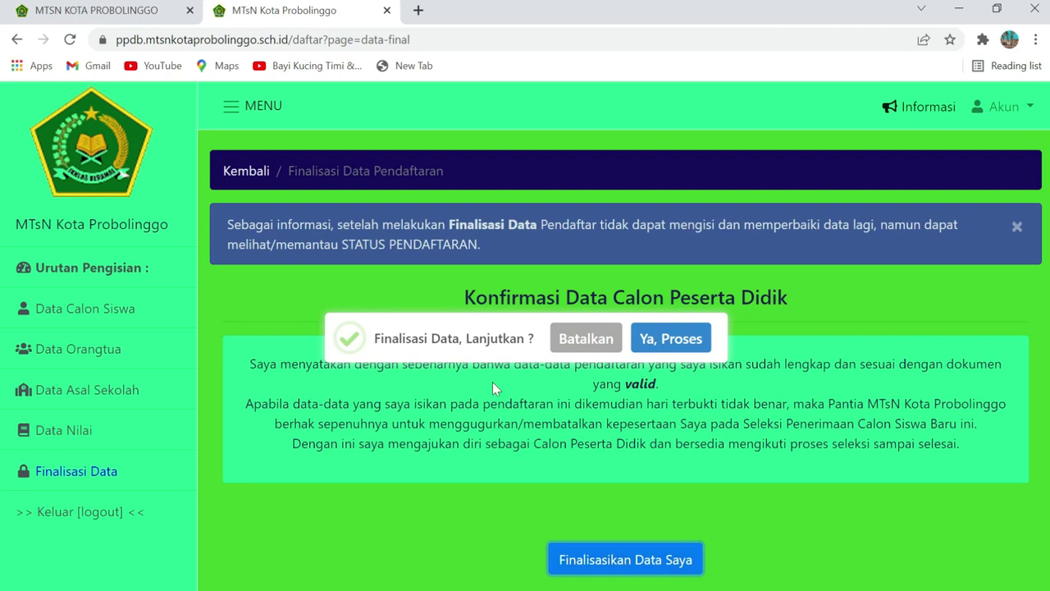
left_click(668, 339)
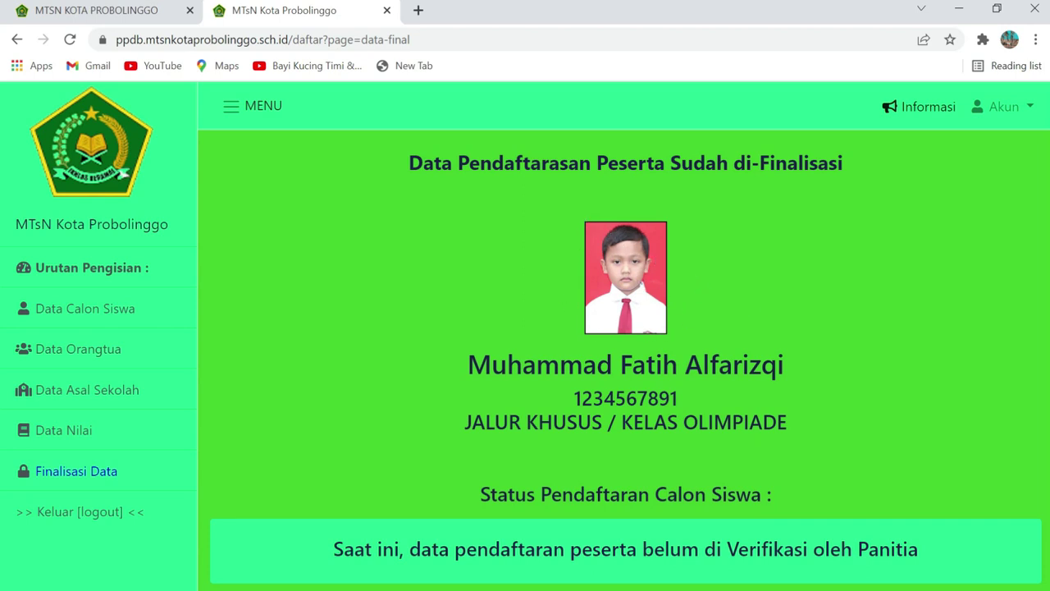
left_click_drag(572, 398, 699, 397)
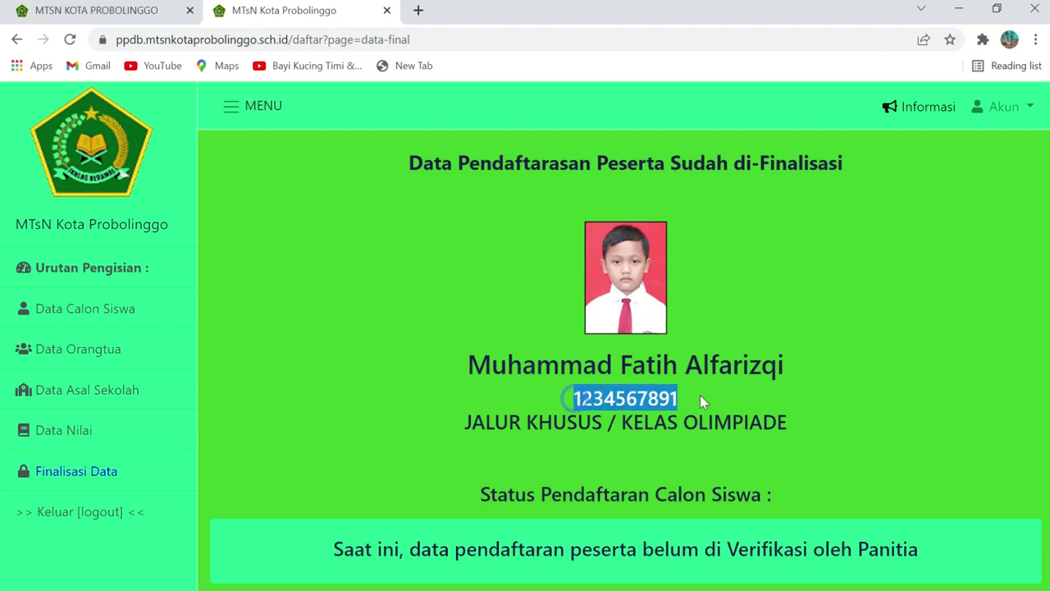
left_click_drag(464, 422, 820, 420)
left_click(823, 416)
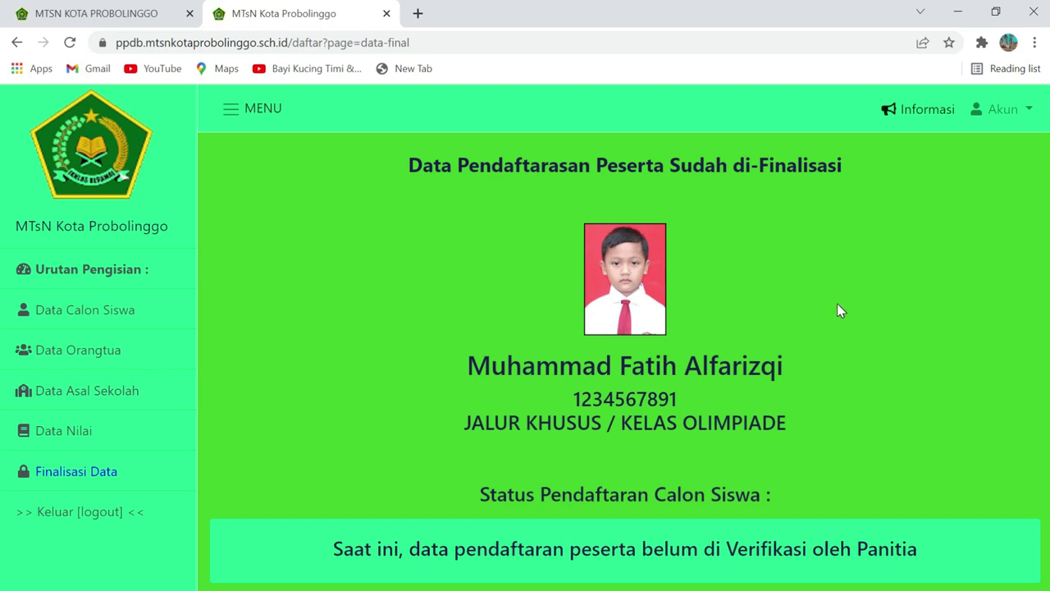
left_click(442, 42)
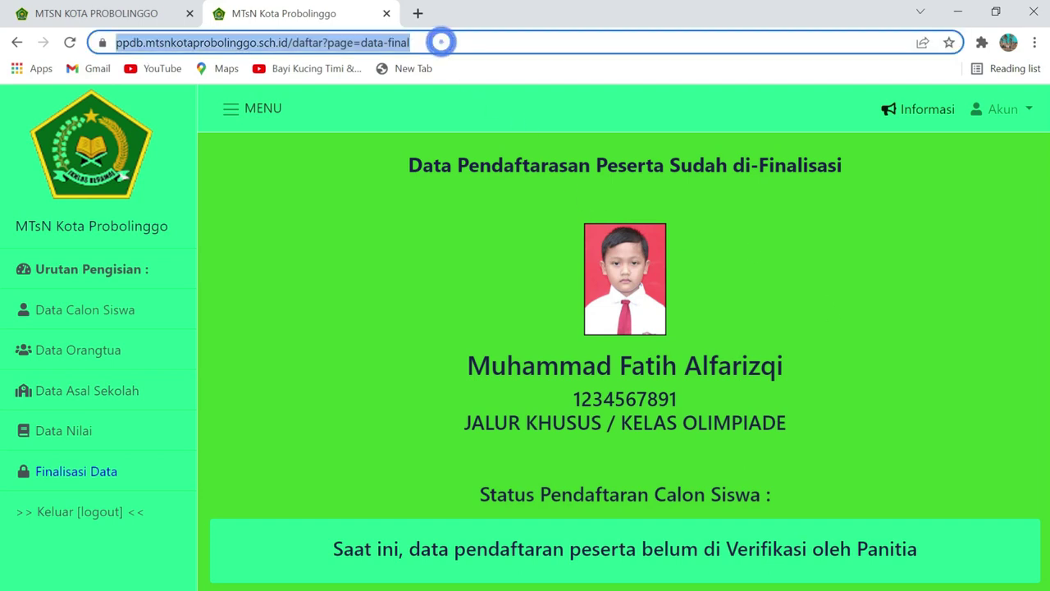
key("Return")
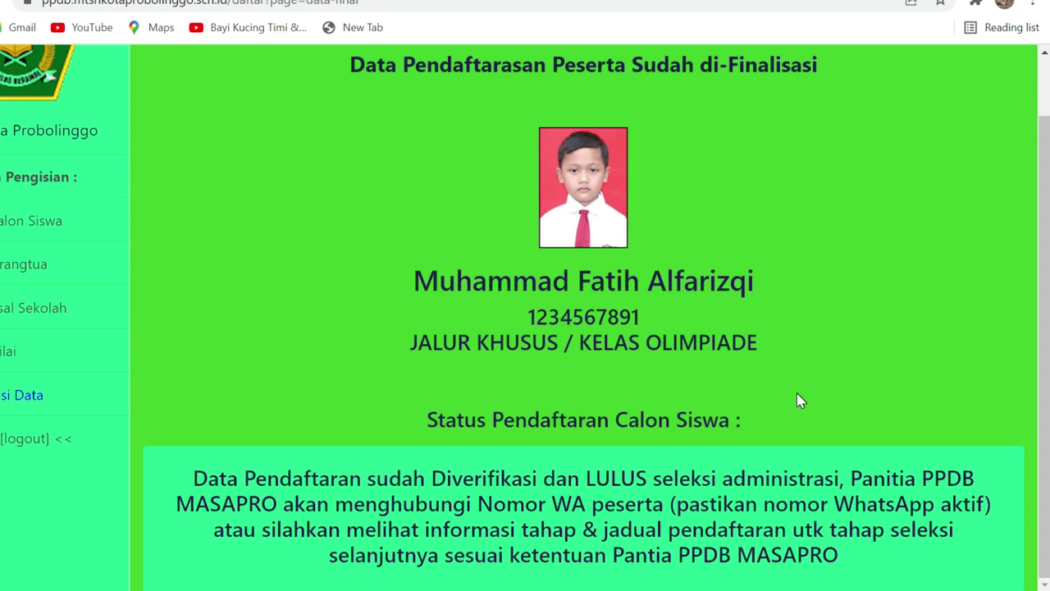
scroll(715, 463, "up", 1)
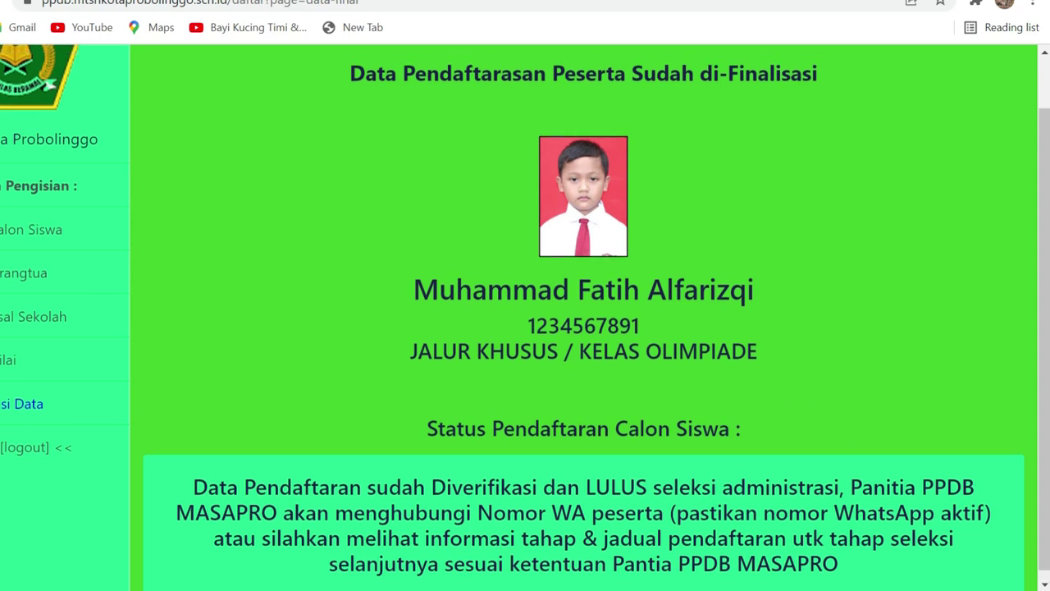
scroll(699, 475, "up", 1)
scroll(703, 455, "down", 1)
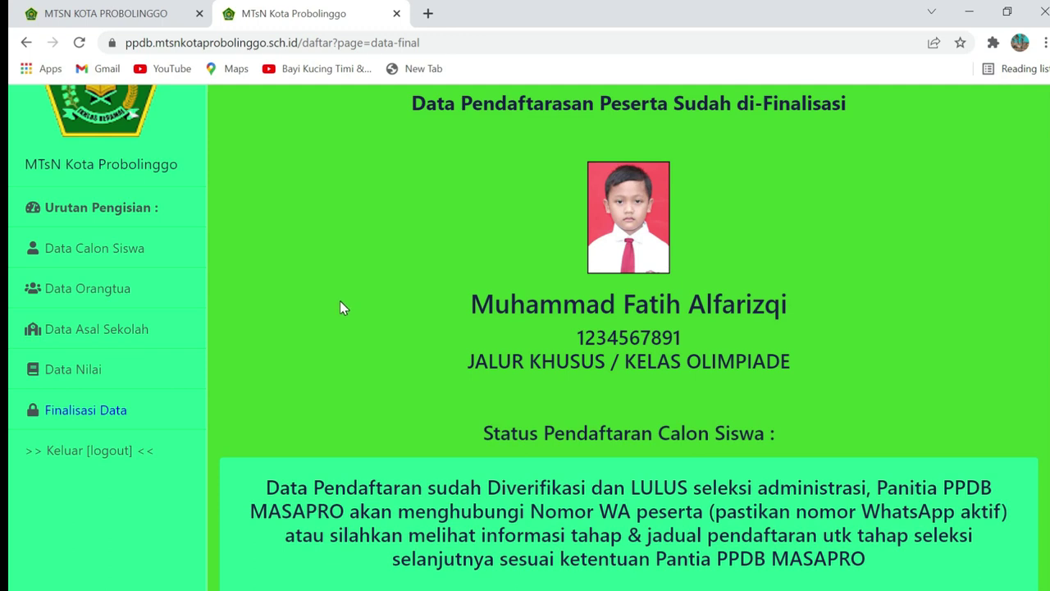
scroll(348, 311, "up", 1)
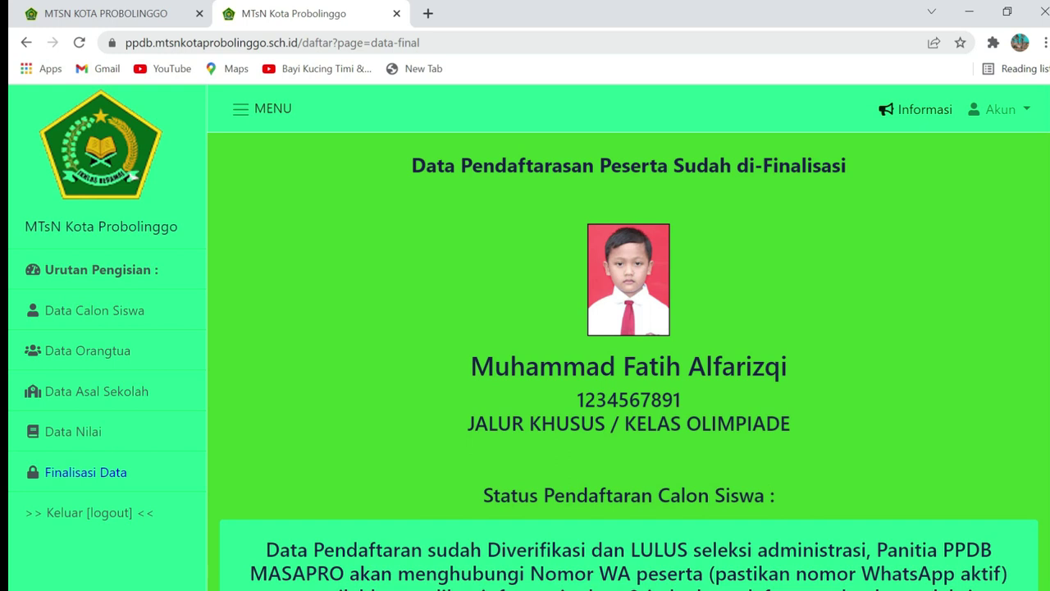
Reload the registration page and scroll through it
left_click(473, 41)
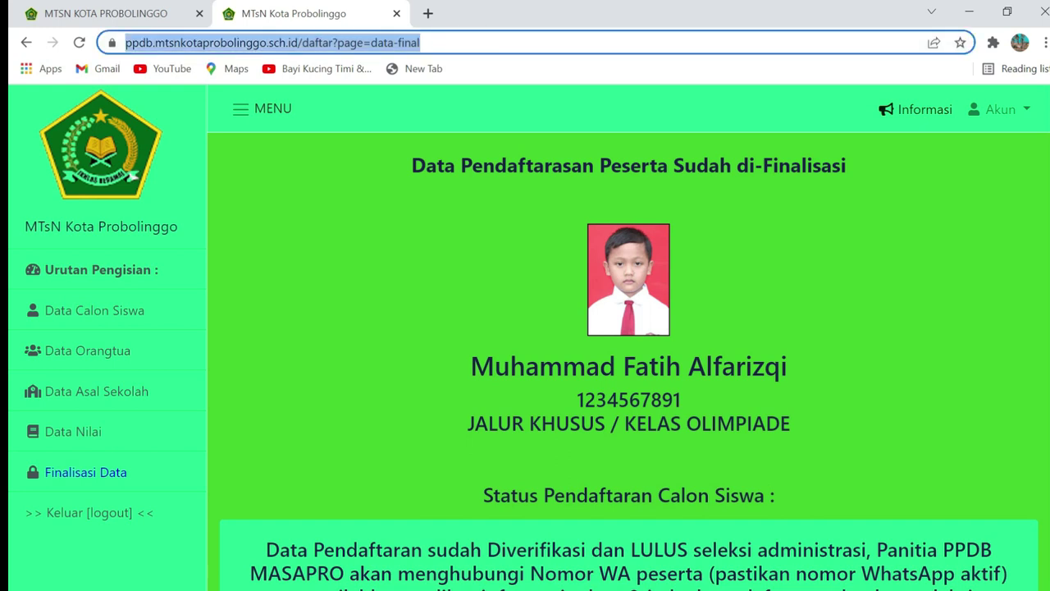
key("Return")
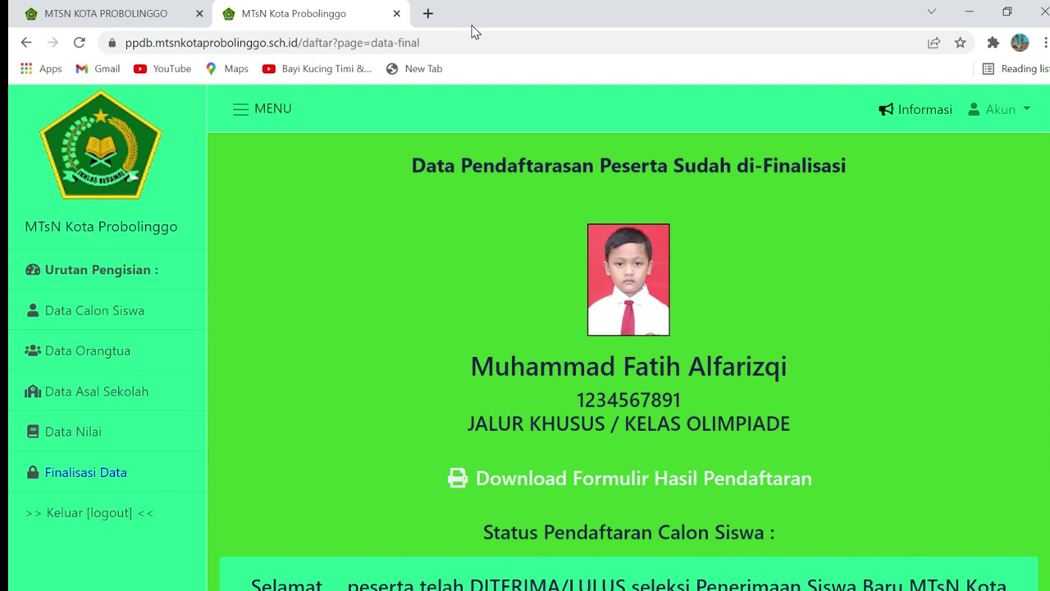
scroll(621, 246, "down", 1)
scroll(622, 246, "down", 1)
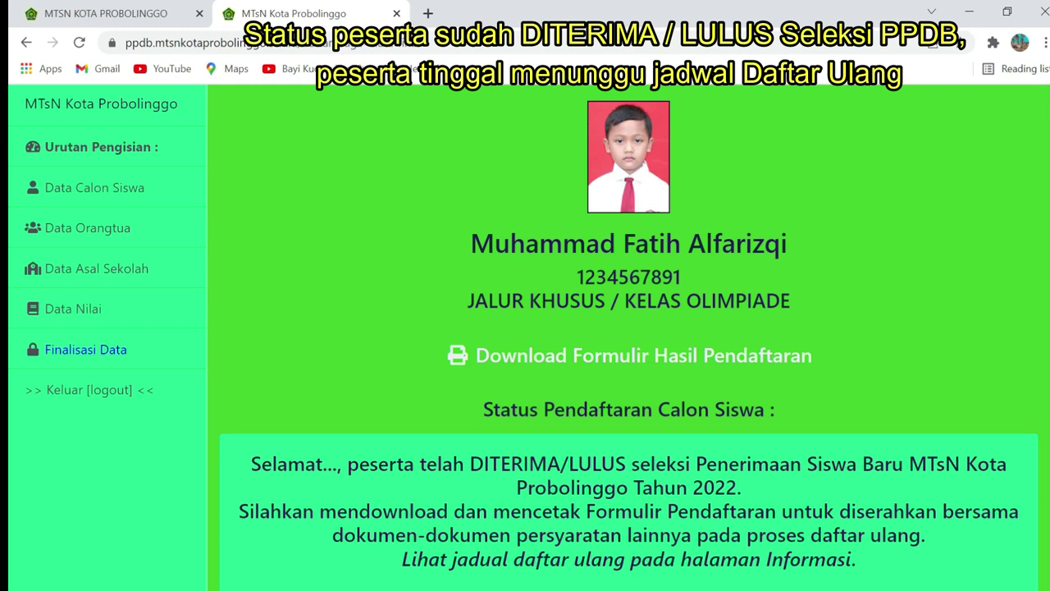
scroll(324, 417, "up", 3)
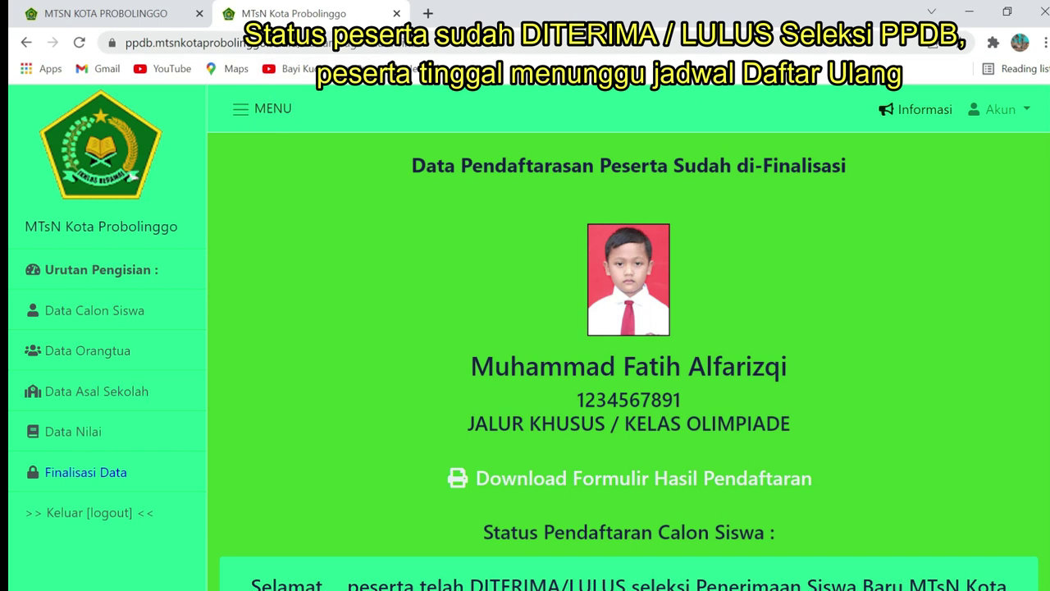
Go to the site's home page and check the Akun account menu
left_click_drag(300, 43, 420, 43)
key("BackSpace")
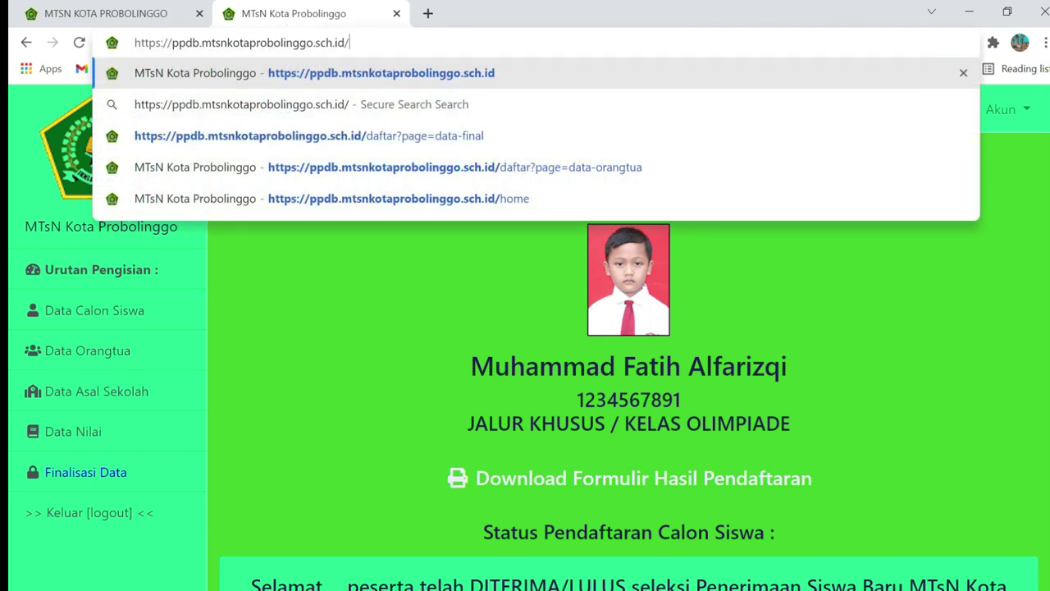
key("Return")
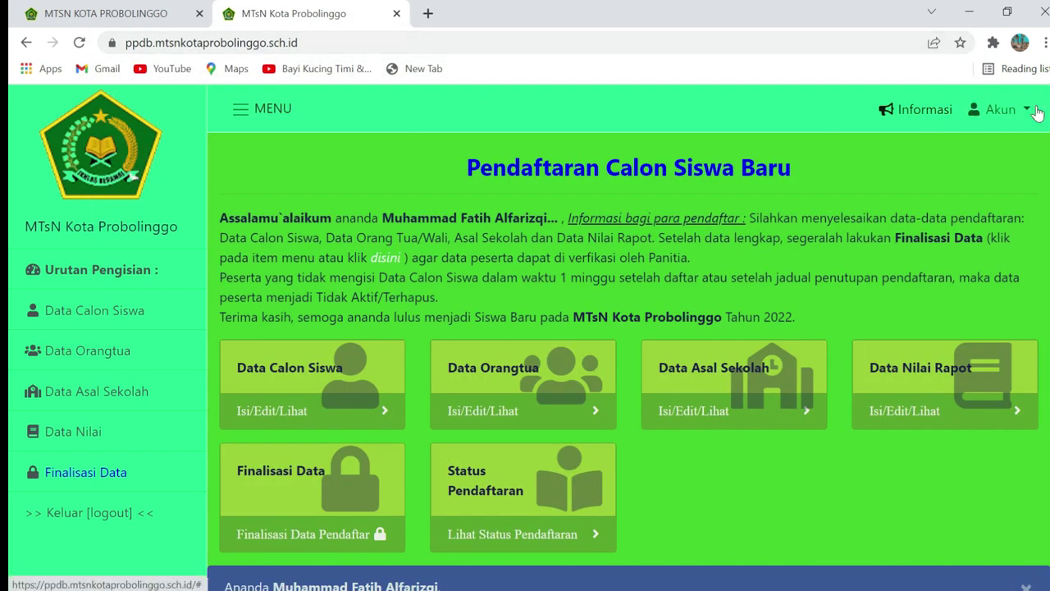
left_click(1028, 112)
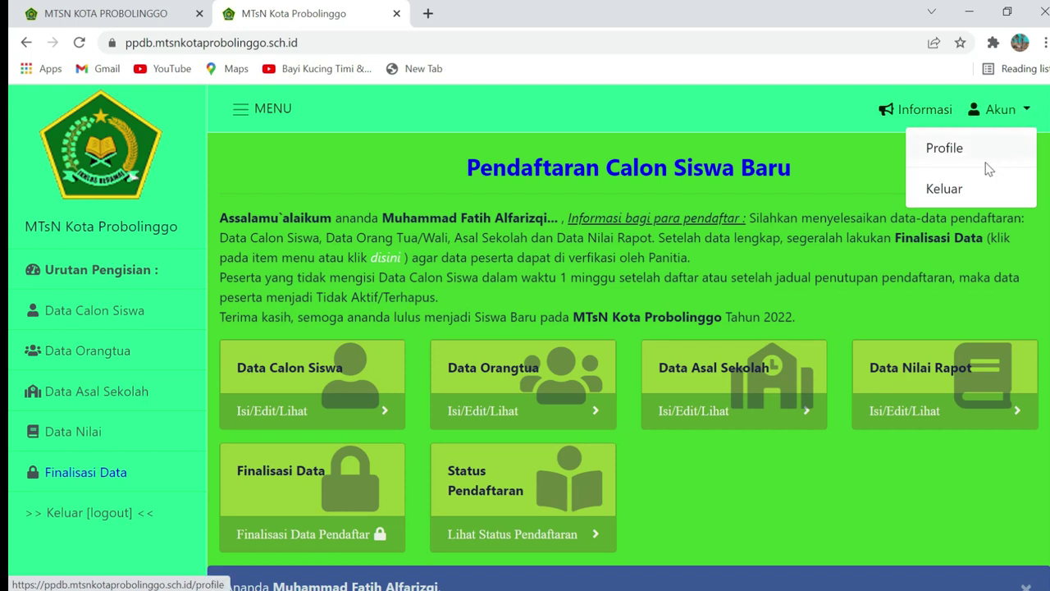
left_click(836, 153)
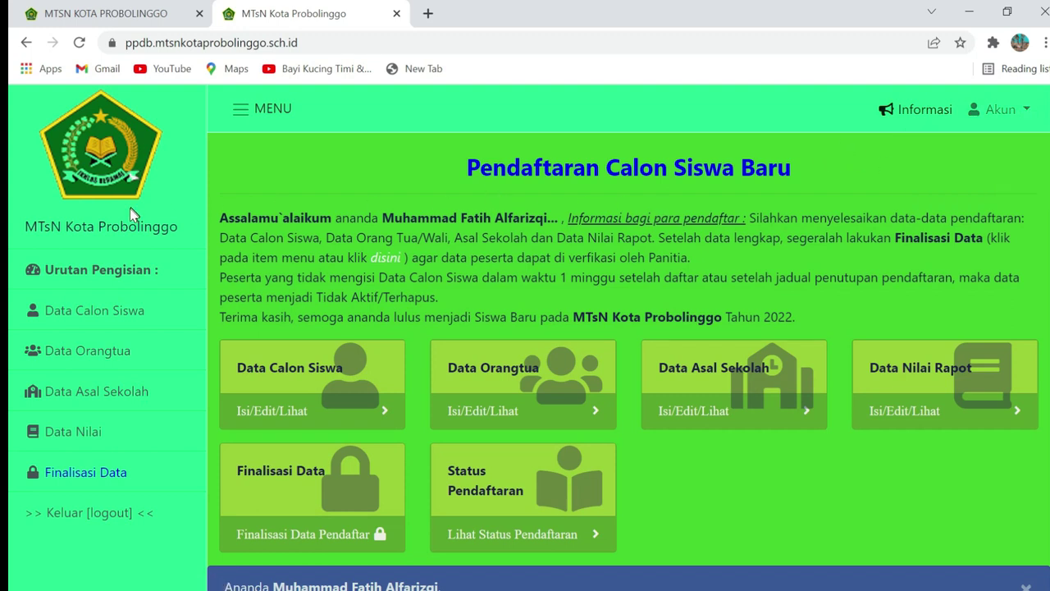
scroll(129, 208, "down", 1)
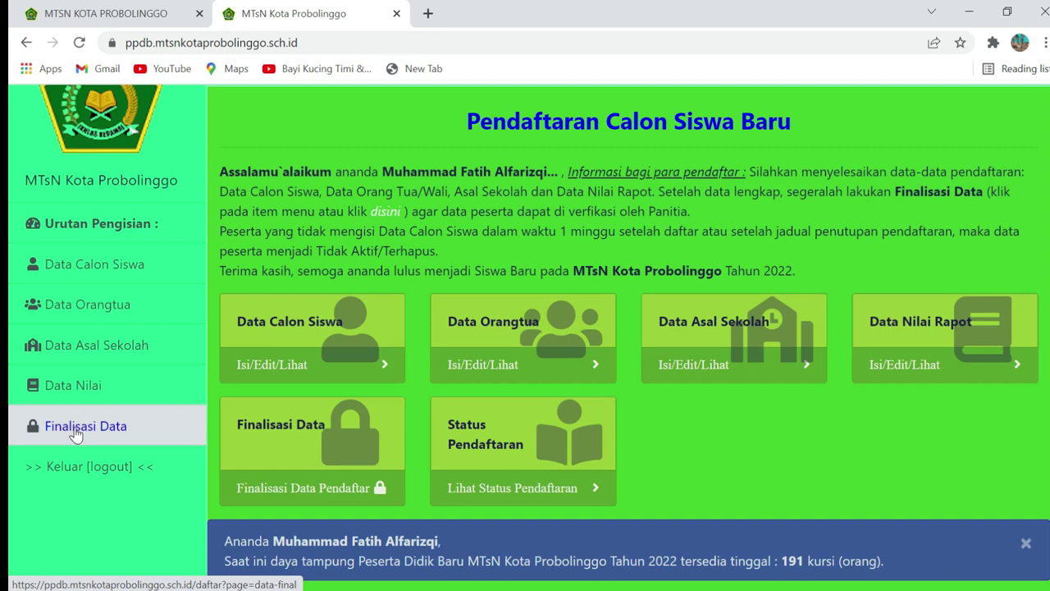
Open Finalisasi Data in the sidebar to view the DITERIMA/LULUS acceptance status
left_click(74, 435)
scroll(543, 318, "down", 1)
scroll(543, 320, "up", 1)
scroll(642, 188, "down", 2)
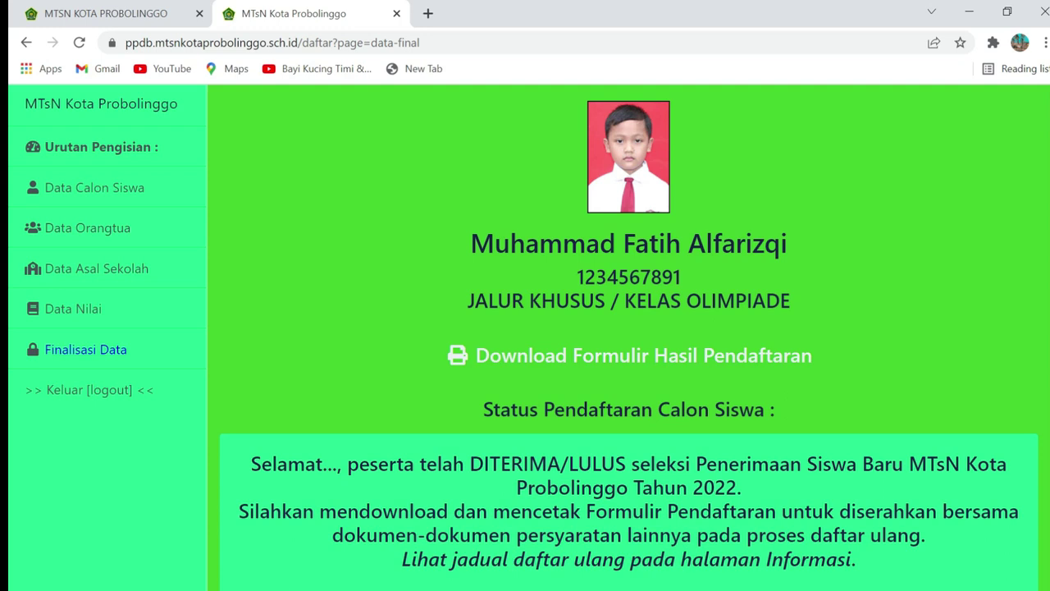
scroll(651, 478, "up", 2)
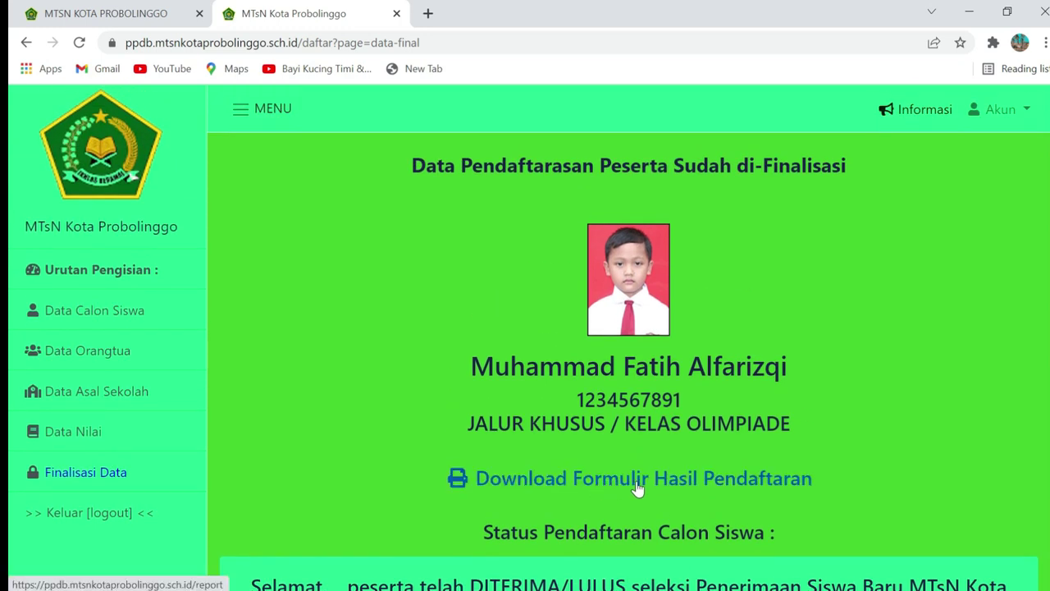
Open the Formulir Bukti Pendaftaran PDF from Download Formulir Hasil Pendaftaran and review it
left_click(596, 479)
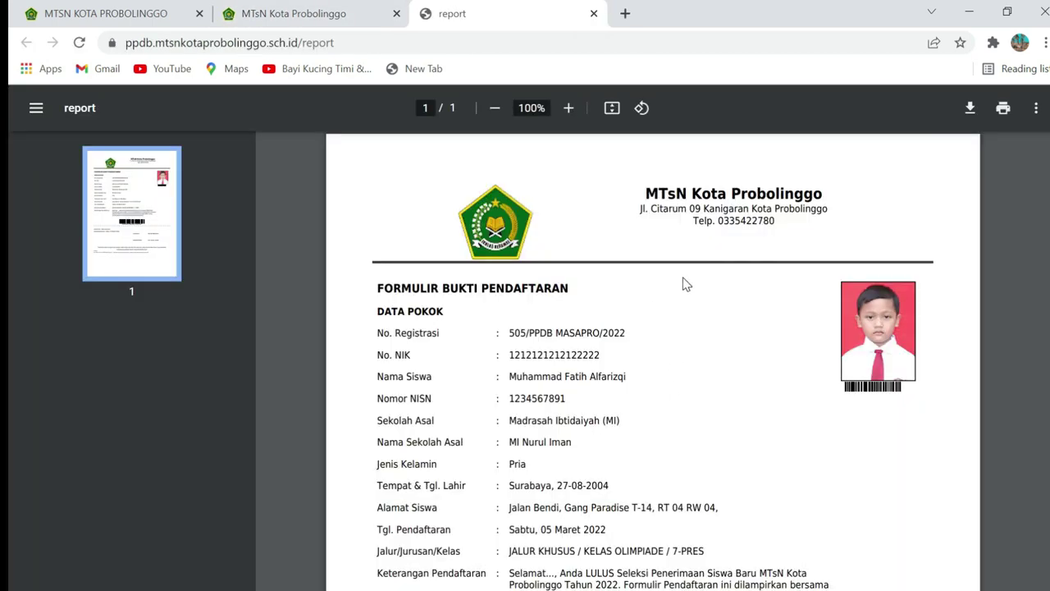
scroll(689, 287, "down", 2)
scroll(690, 289, "down", 1)
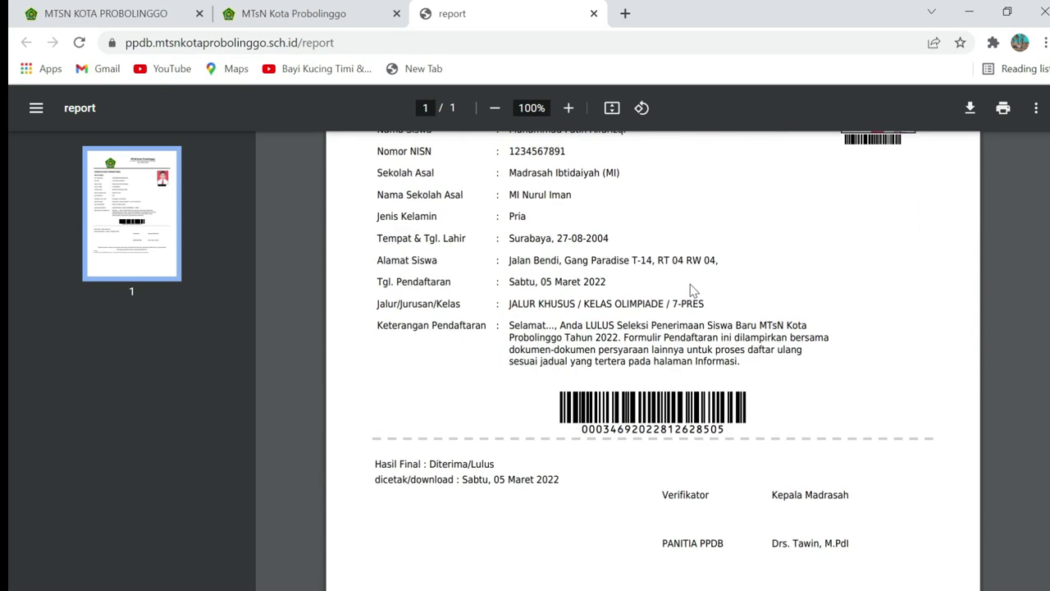
scroll(691, 288, "up", 3)
scroll(644, 290, "down", 6)
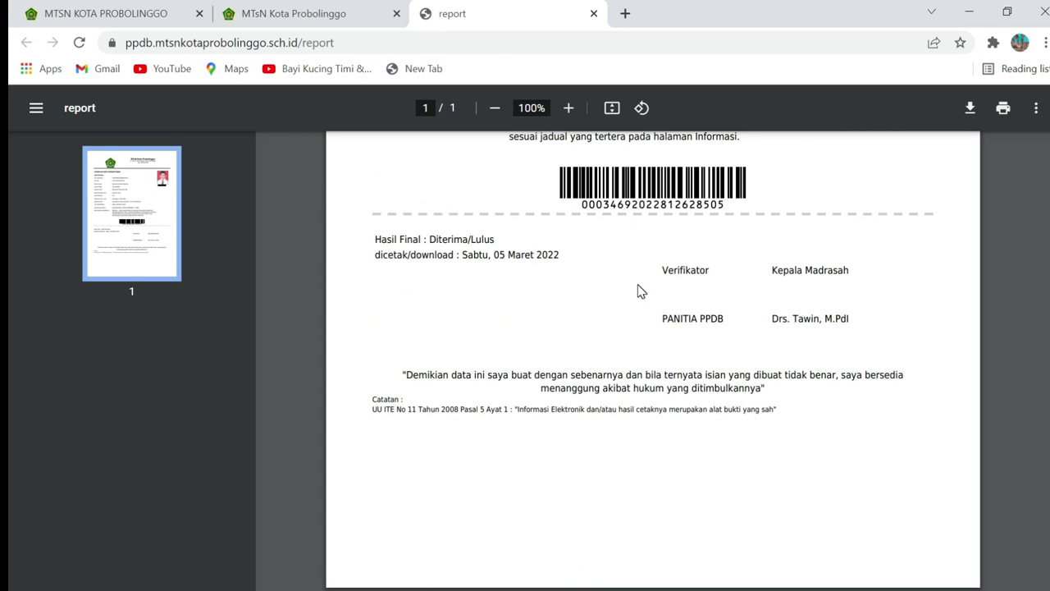
scroll(640, 291, "up", 2)
scroll(706, 328, "down", 2)
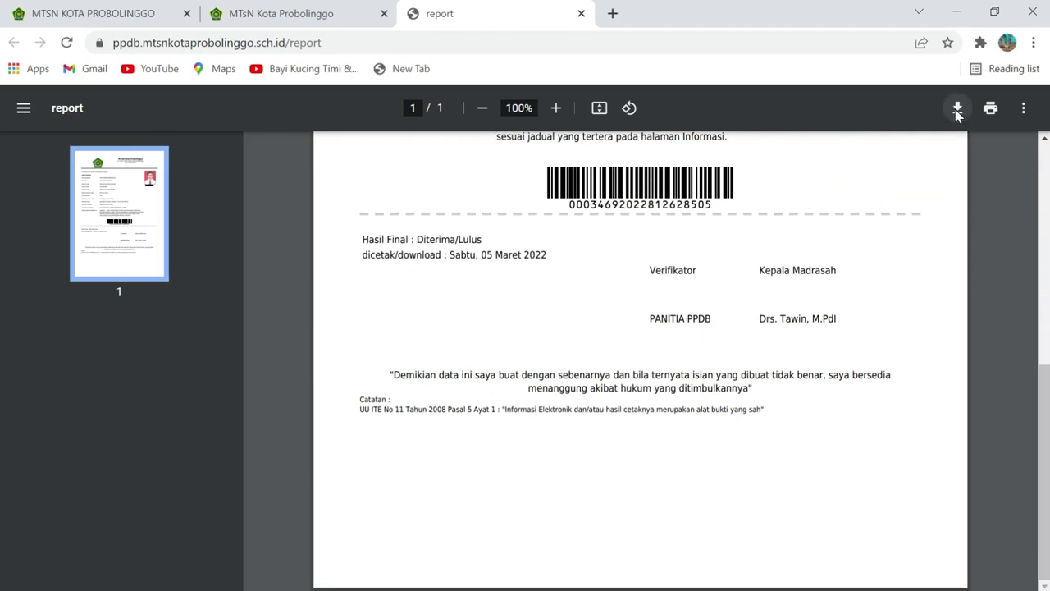
Save the registration proof PDF to disk and return to the registration tab
left_click(957, 110)
left_click(723, 513)
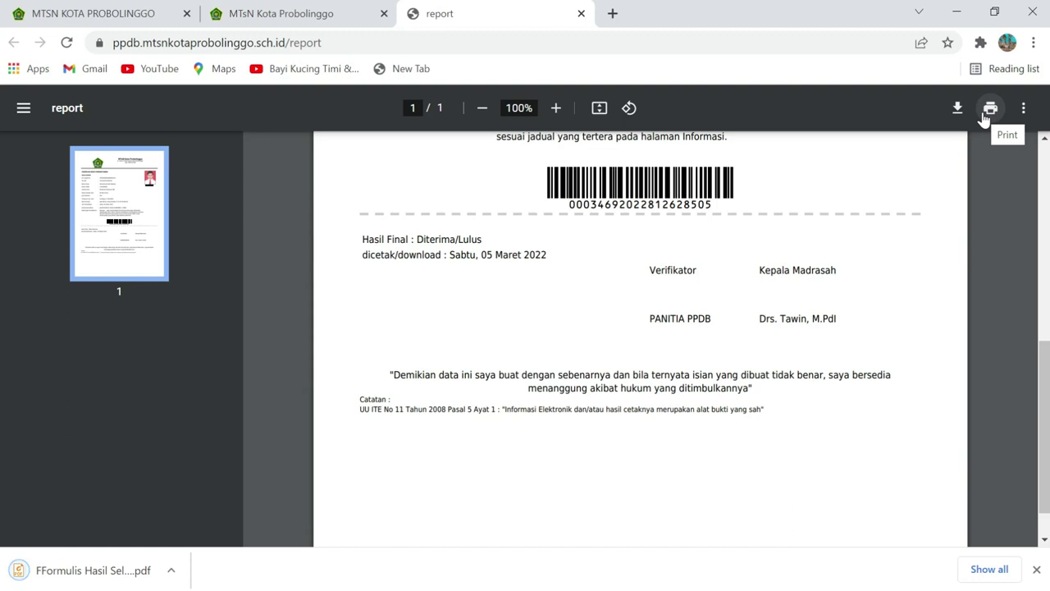
left_click(295, 14)
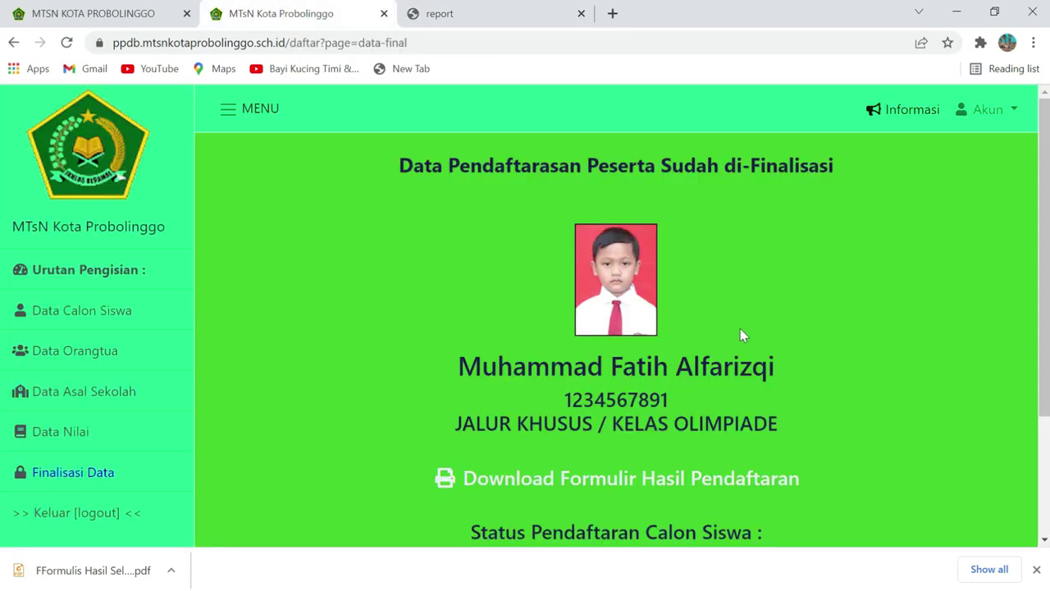
scroll(741, 335, "down", 3)
Minimise Chrome to reveal the Windows desktop with its date and weather widgets
left_click(971, 10)
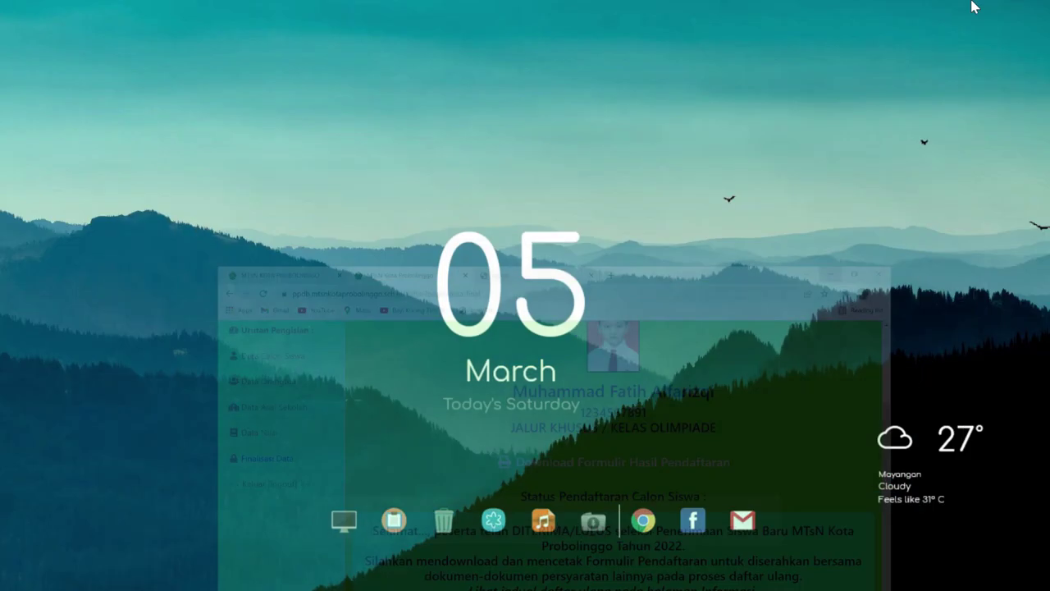